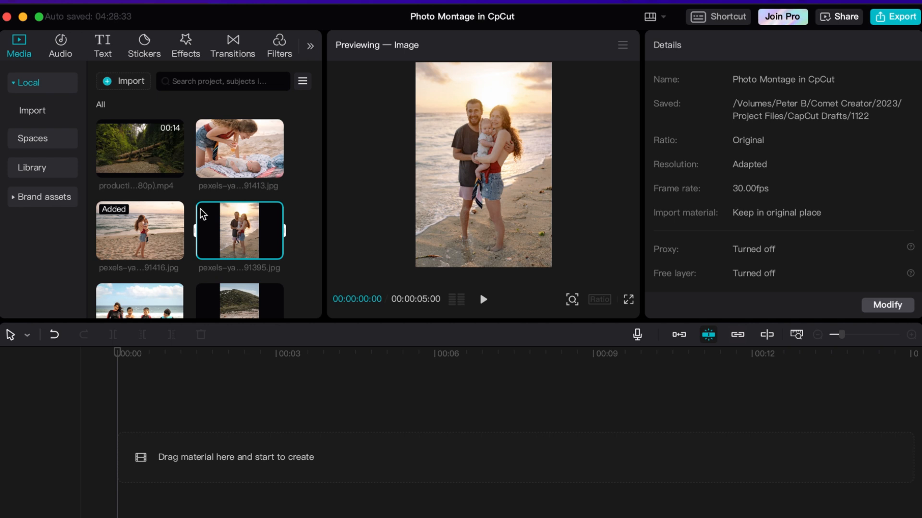
- Look through the imported beach photos in the local media library and preview the family splash photo
{"action": "scroll", "coordinate": [206, 209], "scroll_direction": "up", "scroll_amount": 1}
{"action": "left_click_drag", "start_coordinate": [242, 197], "coordinate": [142, 181]}
{"action": "left_click", "coordinate": [148, 186]}
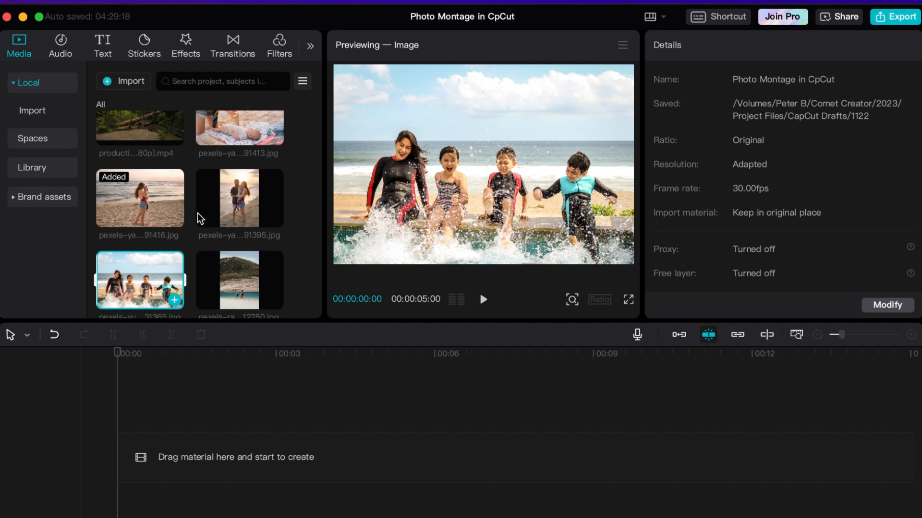
{"action": "scroll", "coordinate": [213, 218], "scroll_direction": "down", "scroll_amount": 10}
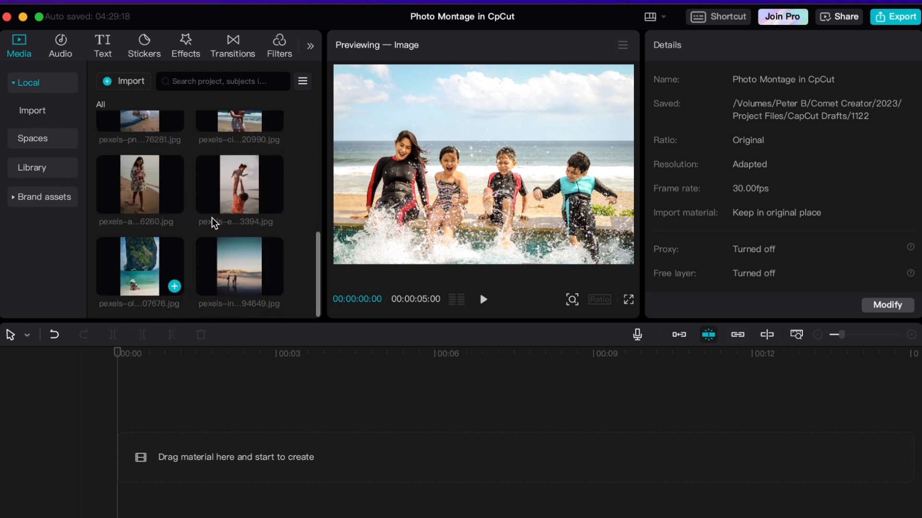
{"action": "scroll", "coordinate": [184, 220], "scroll_direction": "up", "scroll_amount": 5}
{"action": "scroll", "coordinate": [187, 221], "scroll_direction": "down", "scroll_amount": 5}
{"action": "scroll", "coordinate": [217, 240], "scroll_direction": "up", "scroll_amount": 4}
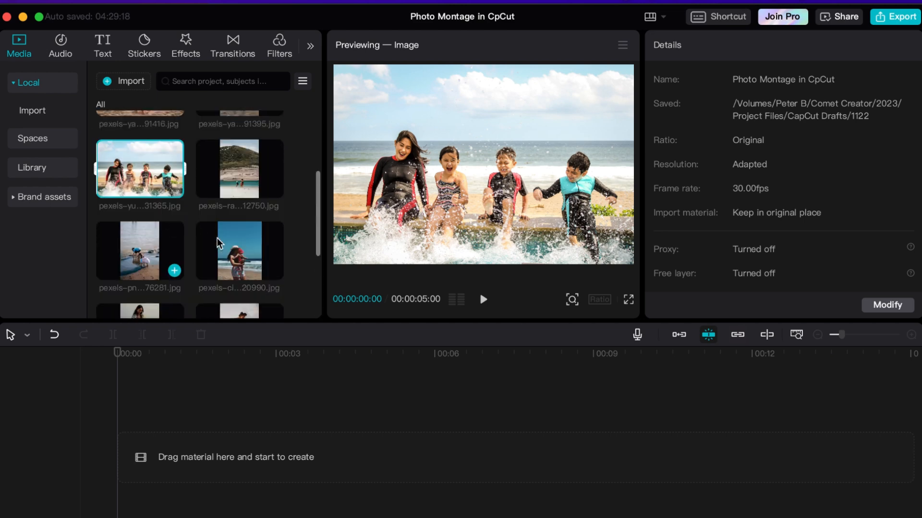
{"action": "scroll", "coordinate": [212, 228], "scroll_direction": "up", "scroll_amount": 3}
{"action": "scroll", "coordinate": [209, 226], "scroll_direction": "up", "scroll_amount": 2}
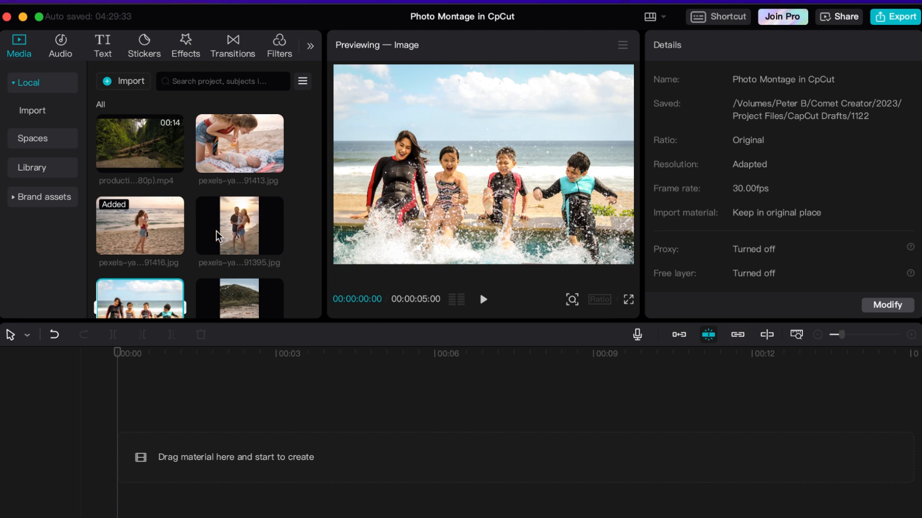
{"action": "scroll", "coordinate": [215, 233], "scroll_direction": "down", "scroll_amount": 2}
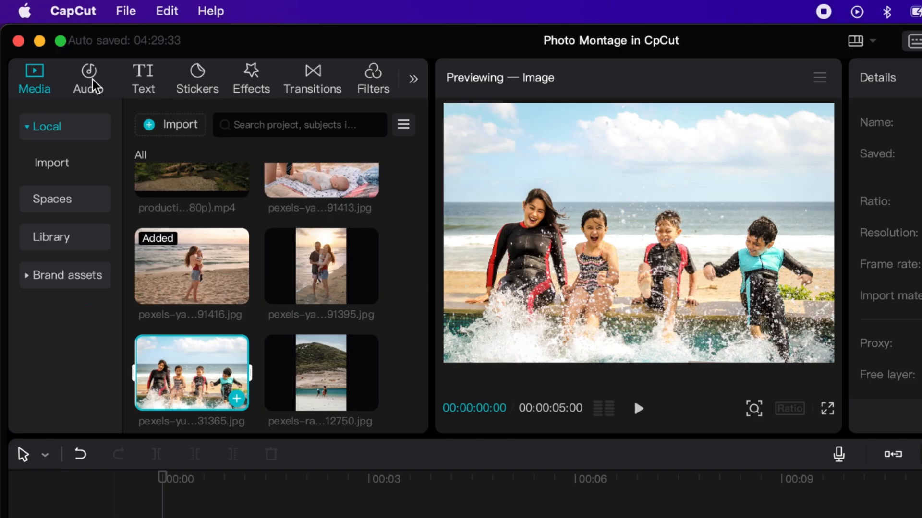
- Add the Travel song "4 on the floor and a acoustic guitar with a theme of refreshing breeze" at the timeline's start
{"action": "left_click", "coordinate": [91, 81]}
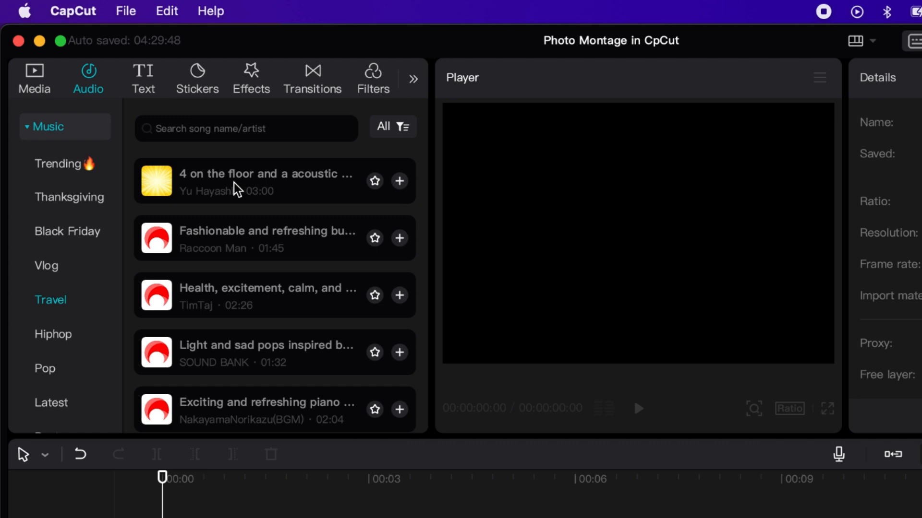
{"action": "left_click", "coordinate": [198, 183]}
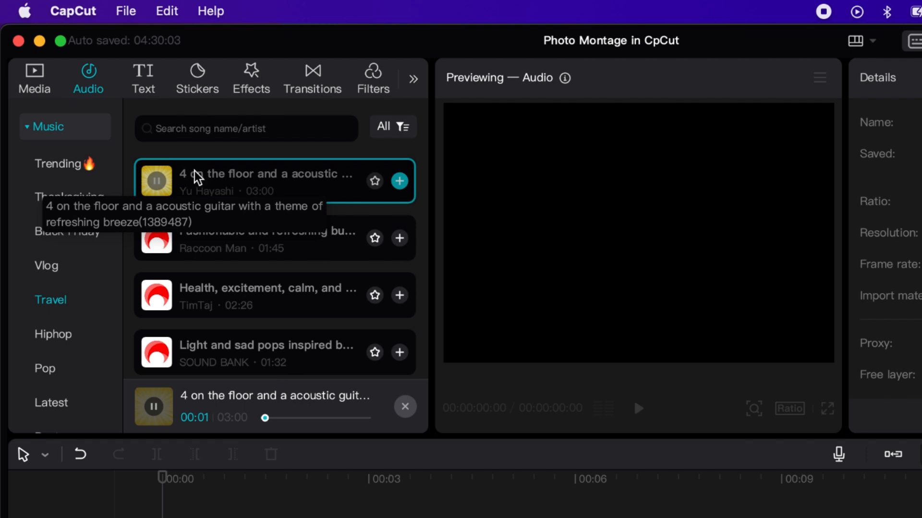
{"action": "left_click_drag", "start_coordinate": [195, 187], "coordinate": [171, 517]}
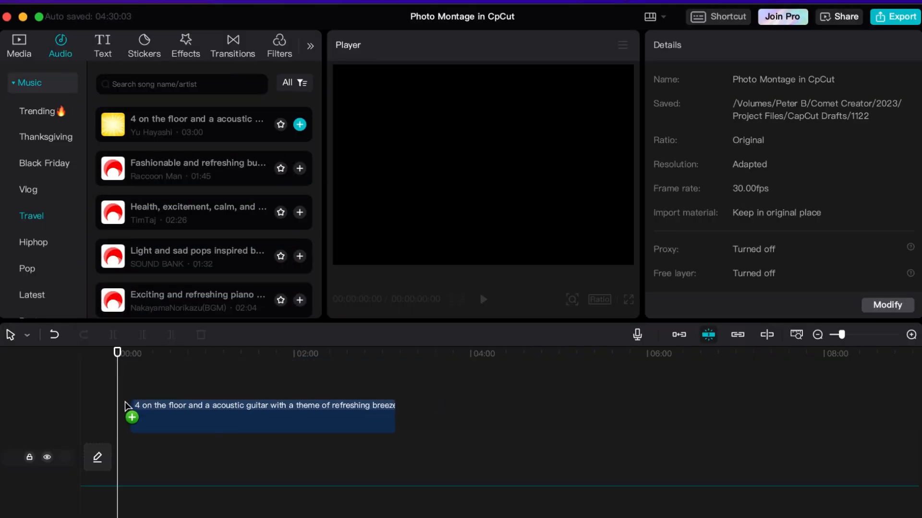
{"action": "left_click_drag", "start_coordinate": [125, 402], "coordinate": [90, 517]}
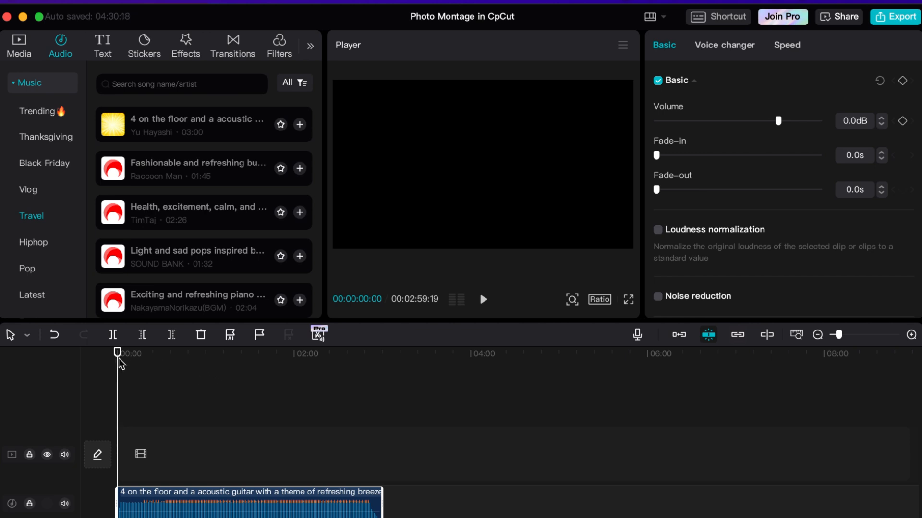
- Place the playhead at the end of the music clip and copy the clip
{"action": "left_click_drag", "start_coordinate": [120, 361], "coordinate": [379, 379]}
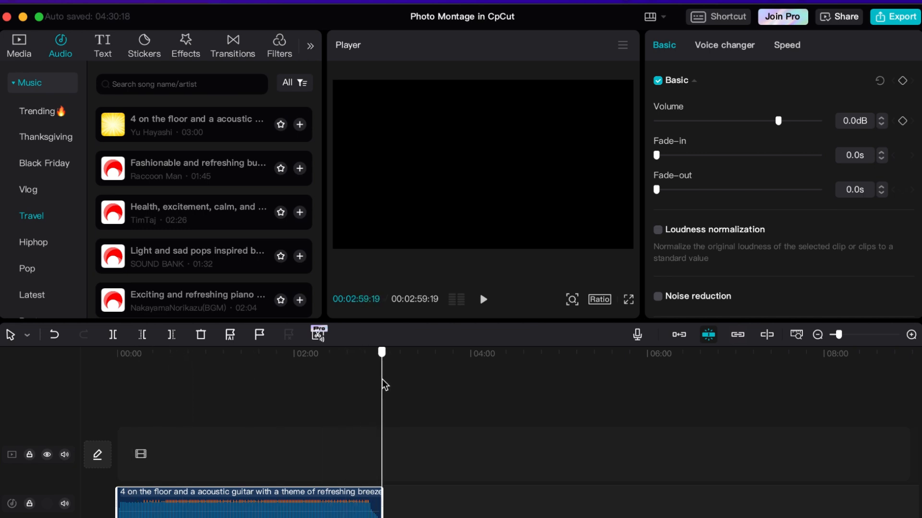
{"action": "left_click_drag", "start_coordinate": [439, 381], "coordinate": [376, 392]}
{"action": "right_click", "coordinate": [243, 498]}
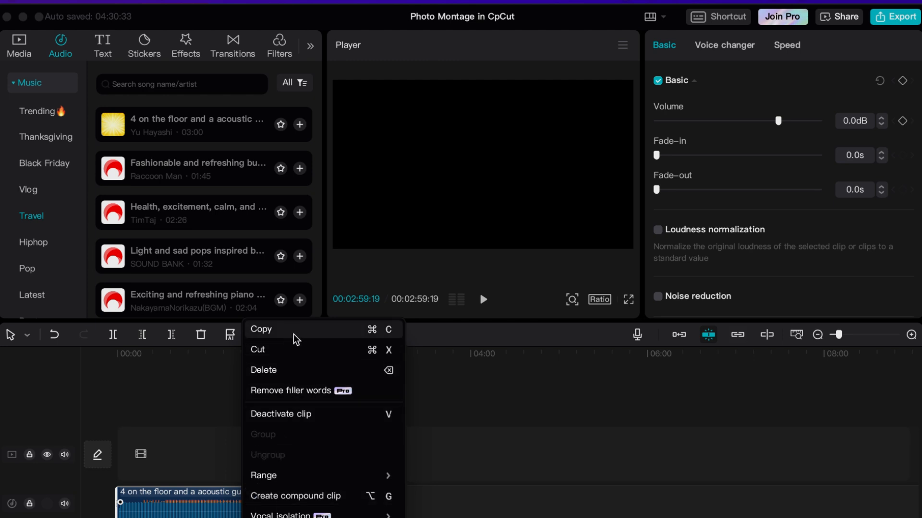
{"action": "left_click", "coordinate": [209, 480]}
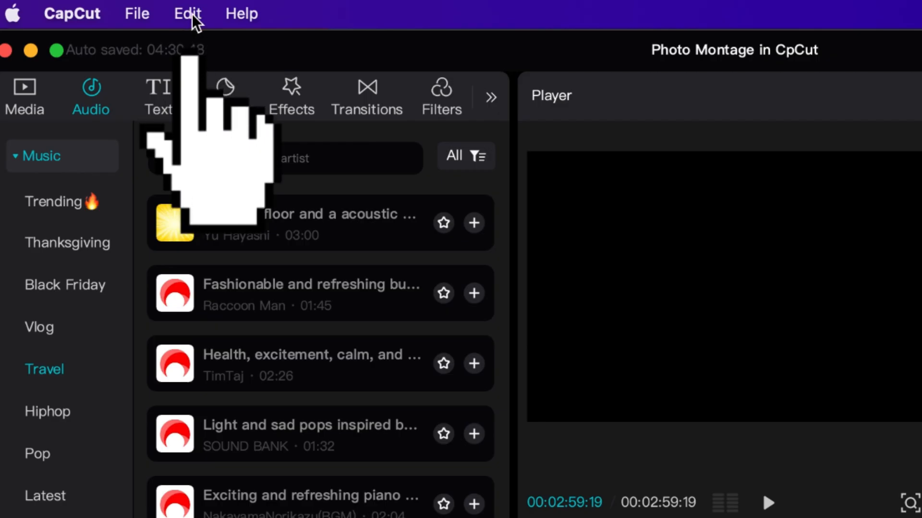
{"action": "left_click", "coordinate": [192, 13]}
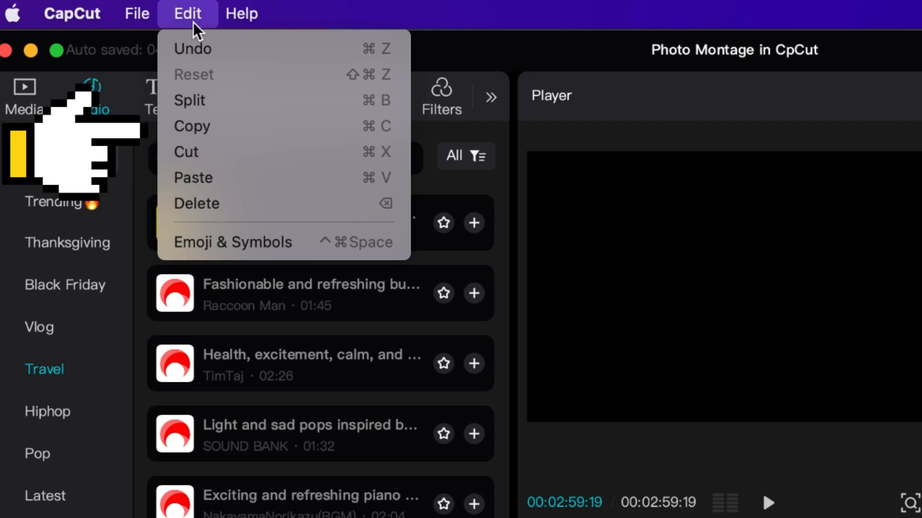
{"action": "left_click", "coordinate": [200, 129]}
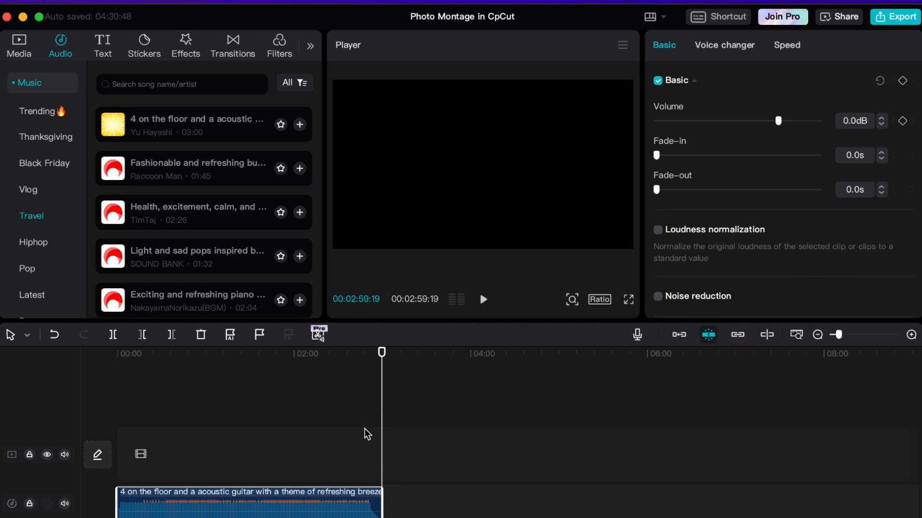
- Paste two copies of the music clip end to end after the original, and remove the copies again
{"action": "left_click", "coordinate": [125, 2]}
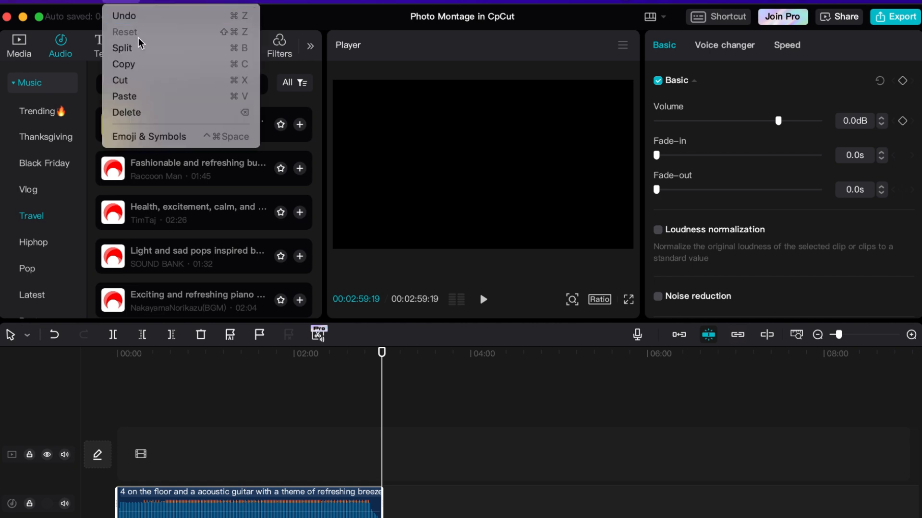
{"action": "left_click", "coordinate": [135, 96]}
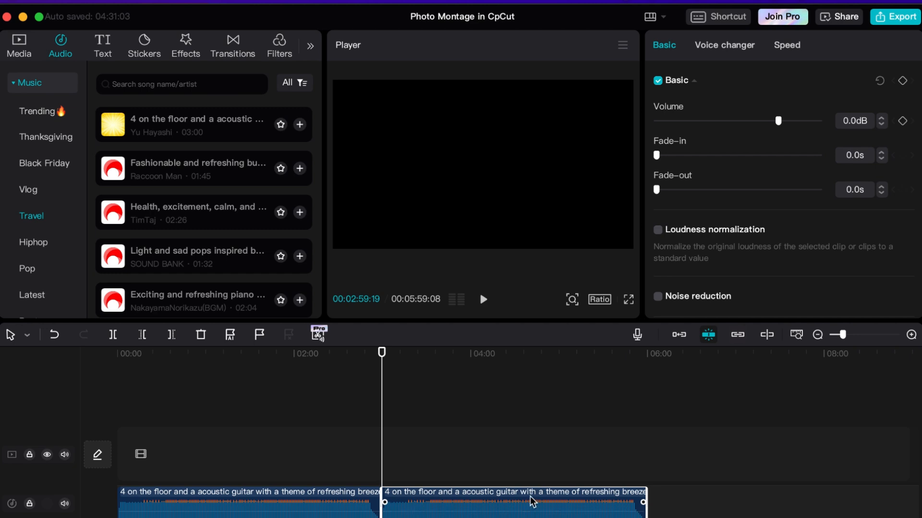
{"action": "key", "text": "Down"}
{"action": "key", "text": "super+v"}
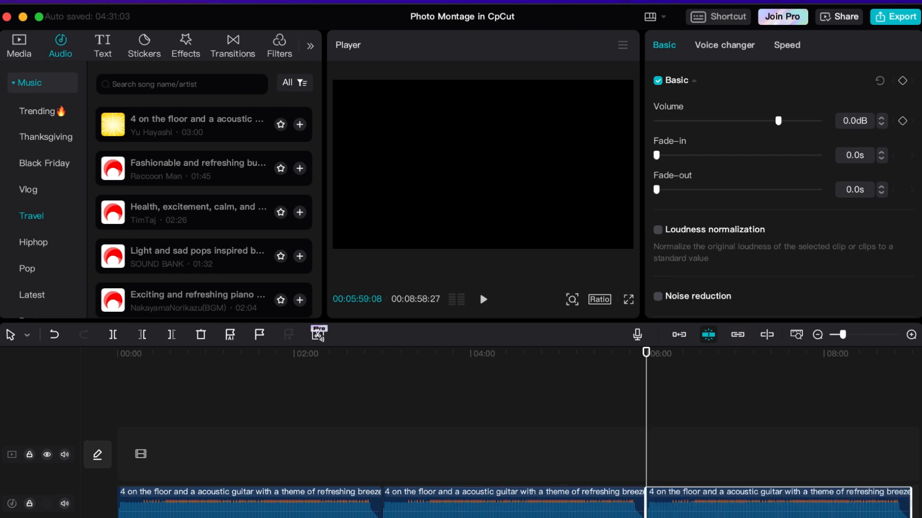
{"action": "key", "text": "BackSpace"}
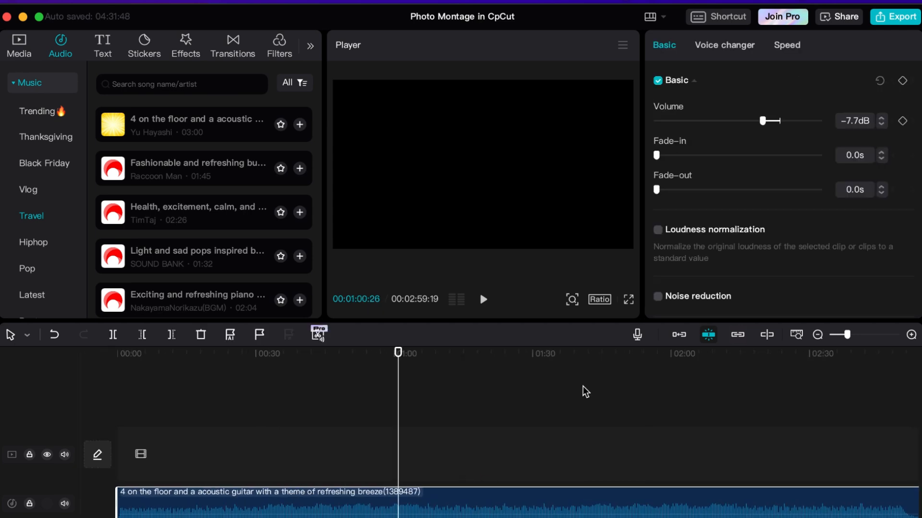
- Return the playhead to 00:00:00:00 and place the family splash photo at the start of the video track
{"action": "left_click", "coordinate": [183, 356]}
{"action": "left_click_drag", "start_coordinate": [183, 356], "coordinate": [118, 355]}
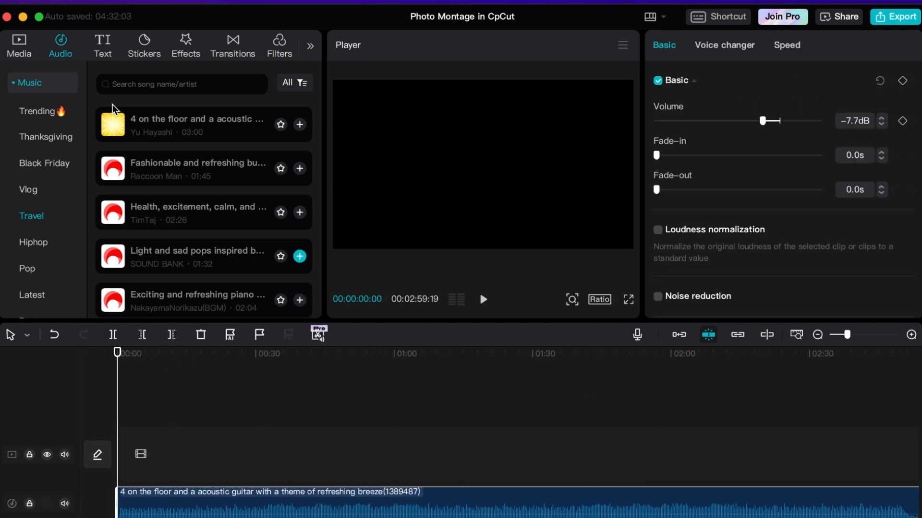
{"action": "left_click", "coordinate": [28, 48]}
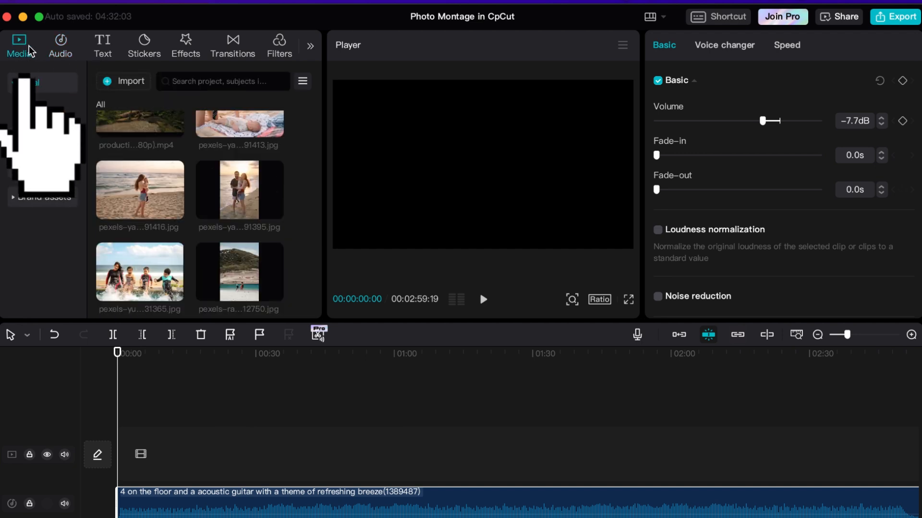
{"action": "scroll", "coordinate": [195, 231], "scroll_direction": "down", "scroll_amount": 1}
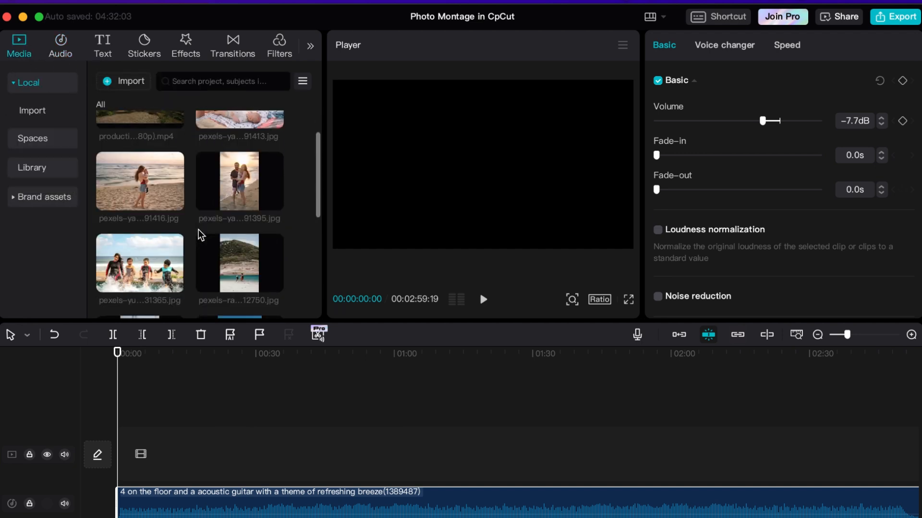
{"action": "scroll", "coordinate": [198, 229], "scroll_direction": "down", "scroll_amount": 1}
{"action": "left_click", "coordinate": [127, 253]}
{"action": "left_click_drag", "start_coordinate": [127, 253], "coordinate": [115, 457]}
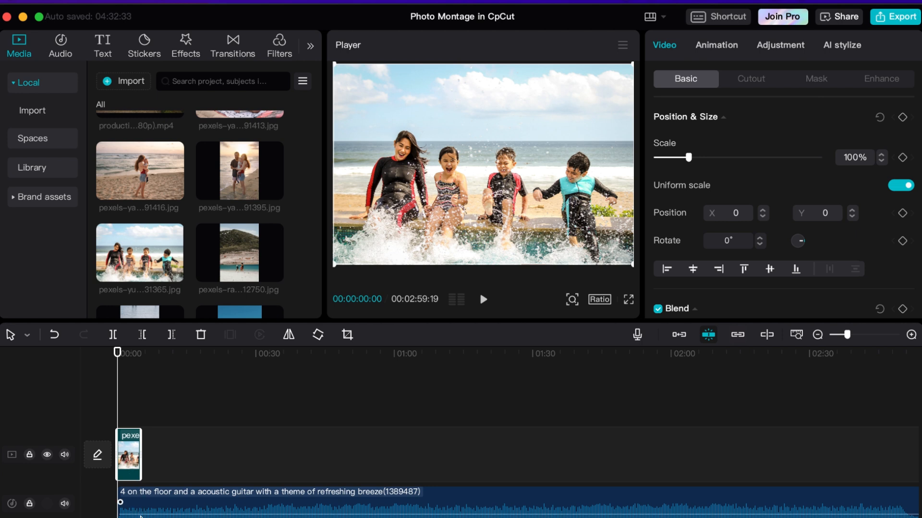
- Play the timeline from the beginning to listen for the music's opening beats under the first photo
{"action": "left_click_drag", "start_coordinate": [848, 336], "coordinate": [857, 336]}
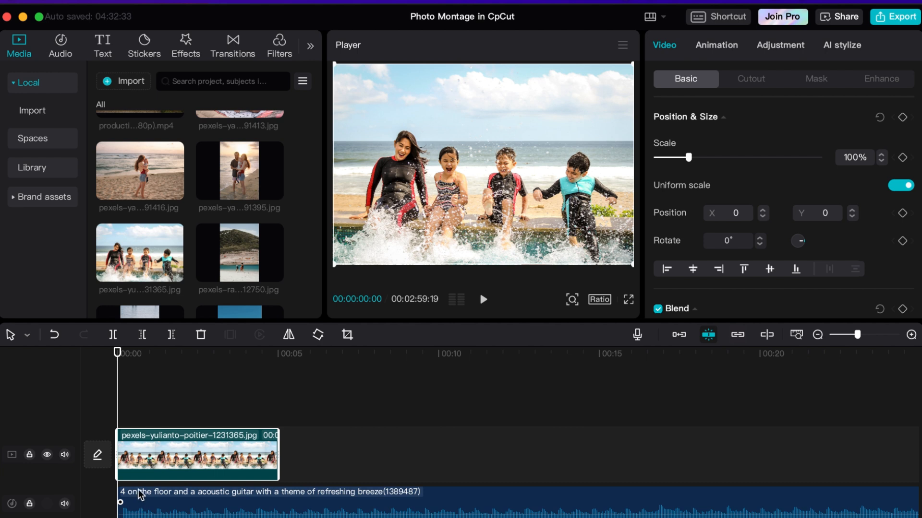
{"action": "key", "text": "space"}
{"action": "key", "text": "space"}
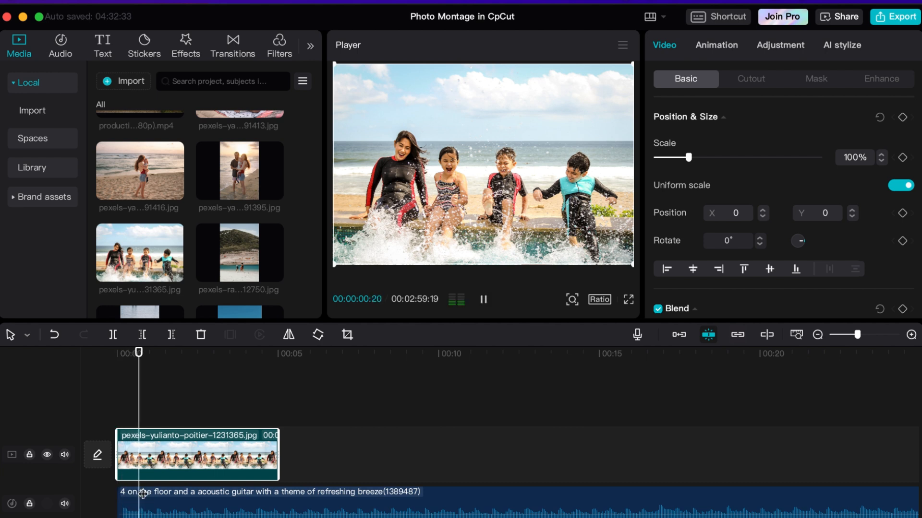
{"action": "left_click_drag", "start_coordinate": [140, 353], "coordinate": [117, 353]}
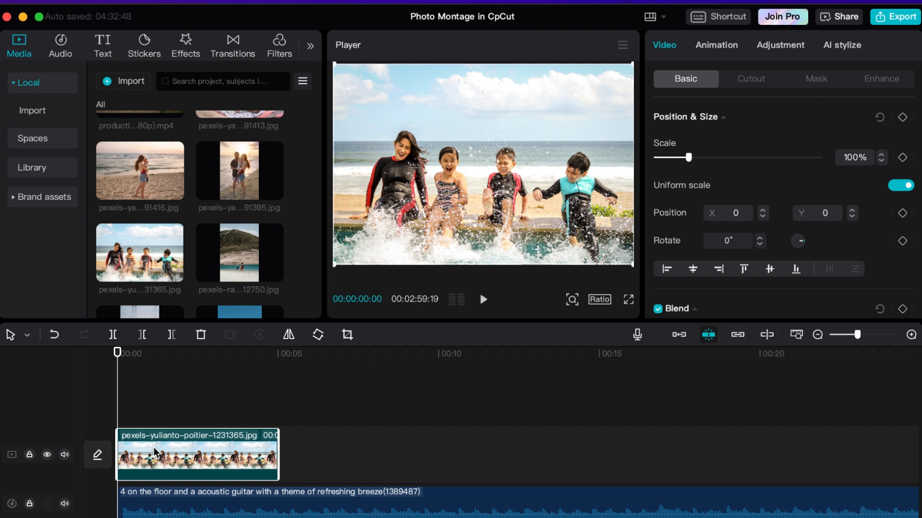
{"action": "key", "text": "space"}
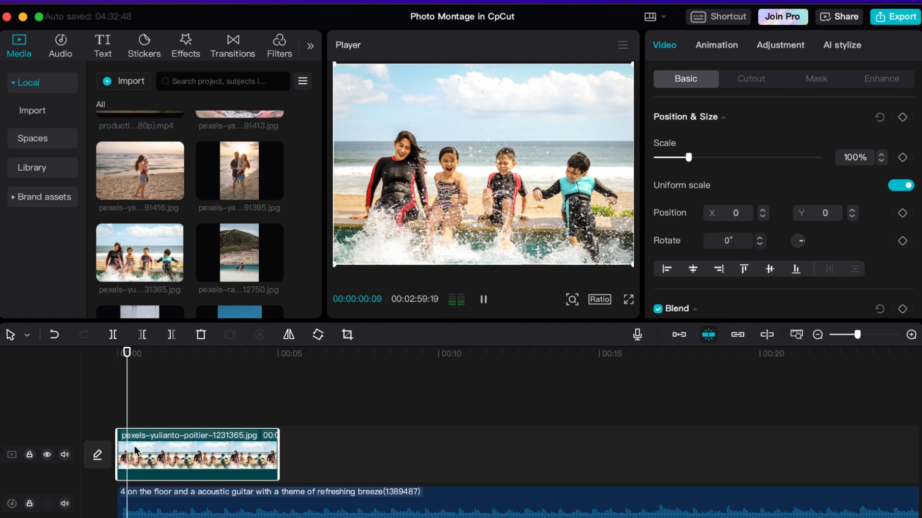
{"action": "left_click_drag", "start_coordinate": [148, 378], "coordinate": [116, 377]}
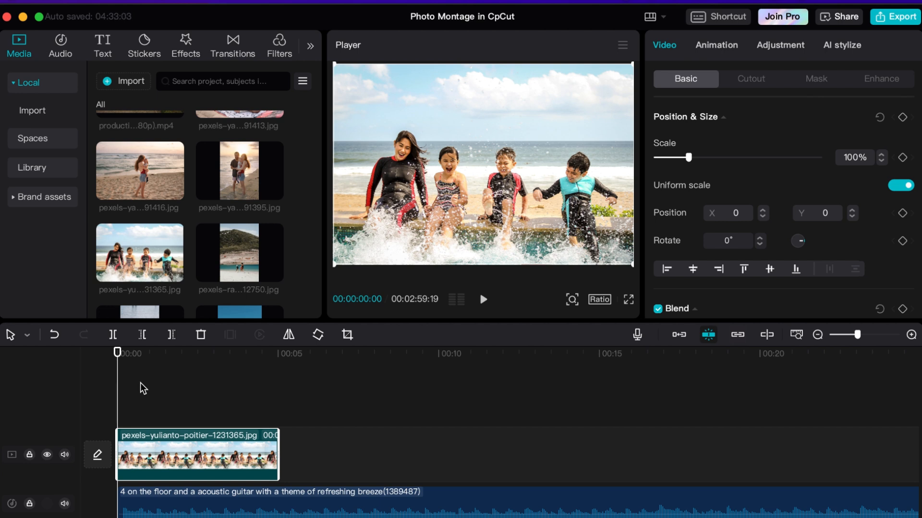
{"action": "left_click_drag", "start_coordinate": [117, 389], "coordinate": [114, 390]}
{"action": "key", "text": "space"}
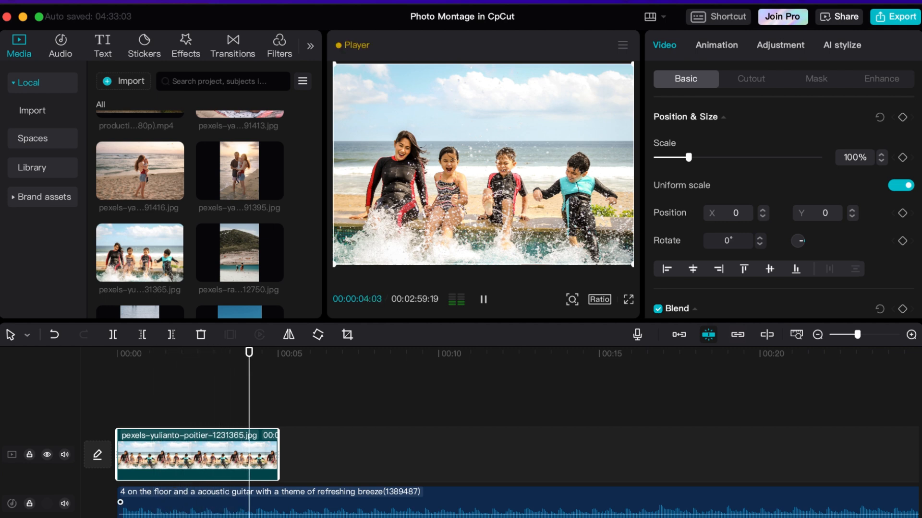
{"action": "key", "text": "space"}
- Locate the beat by replaying the music and trim the end of the family splash photo to 00:00:02:21
{"action": "left_click", "coordinate": [185, 400]}
{"action": "left_click", "coordinate": [161, 398]}
{"action": "key", "text": "space"}
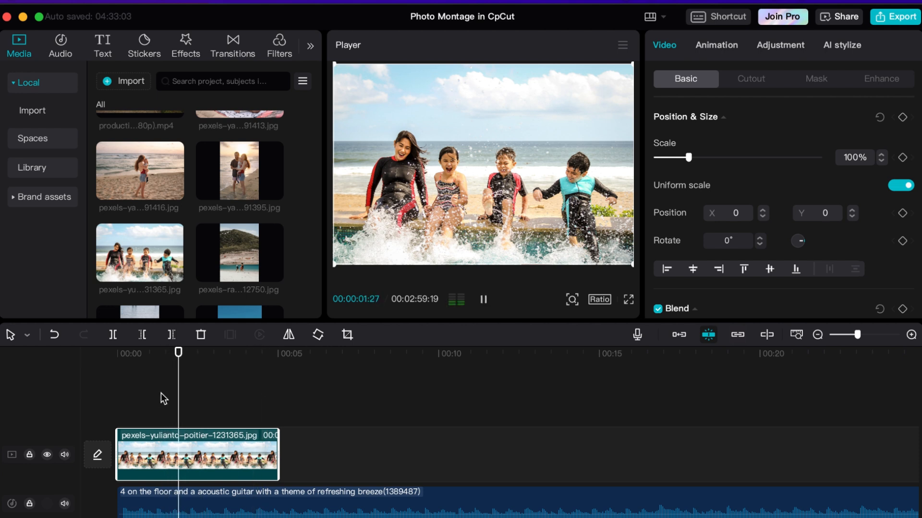
{"action": "key", "text": "space"}
{"action": "mouse_move", "coordinate": [196, 391]}
{"action": "left_mouse_down"}
{"action": "mouse_move", "coordinate": [162, 397]}
{"action": "mouse_move", "coordinate": [199, 396]}
{"action": "mouse_move", "coordinate": [181, 398]}
{"action": "left_mouse_up"}
{"action": "key", "text": "space"}
{"action": "key", "text": "space"}
{"action": "key", "text": "space"}
{"action": "key", "text": "space"}
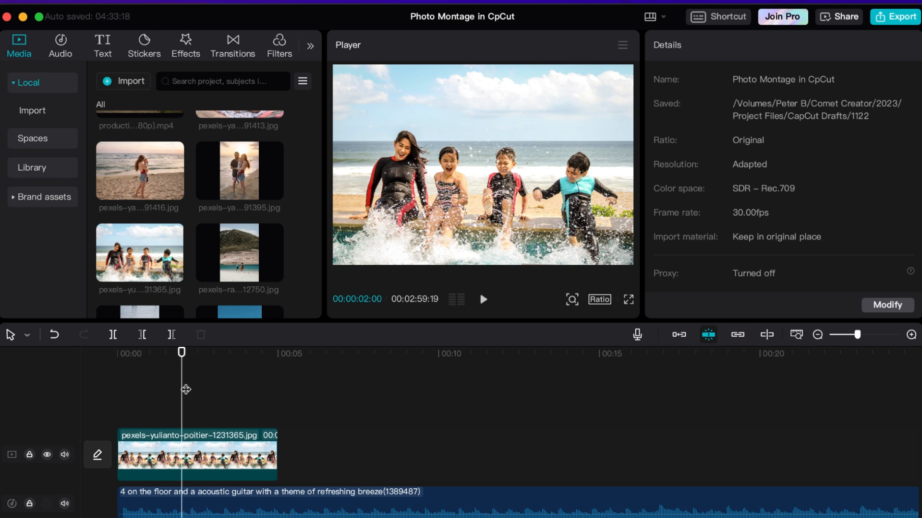
{"action": "left_click_drag", "start_coordinate": [187, 417], "coordinate": [207, 415]}
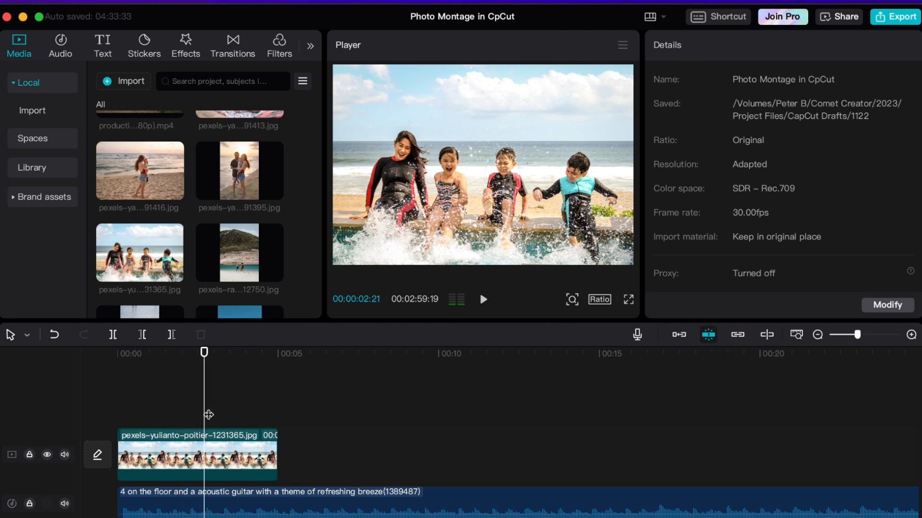
{"action": "left_click_drag", "start_coordinate": [276, 444], "coordinate": [204, 448]}
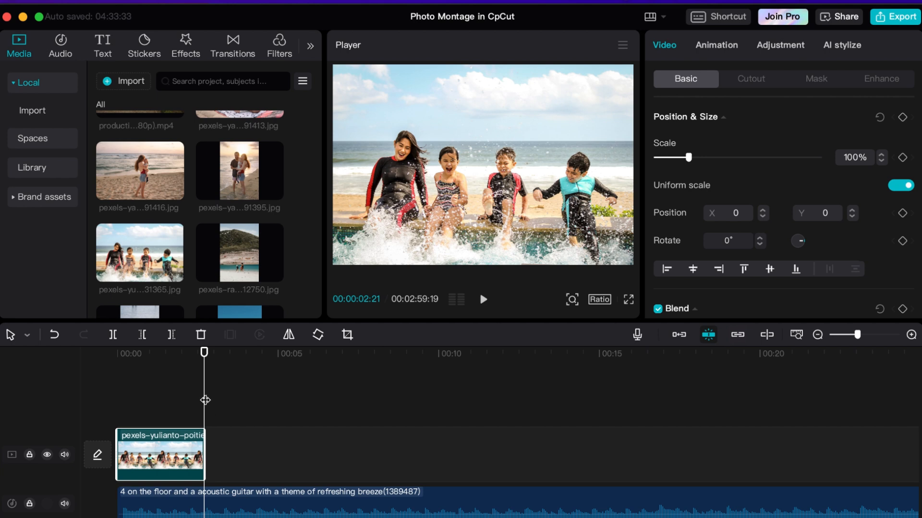
- Place the couple-with-baby photo directly after the first photo on the video track and play the cut from 00:00:02:09
{"action": "left_click_drag", "start_coordinate": [170, 403], "coordinate": [192, 423]}
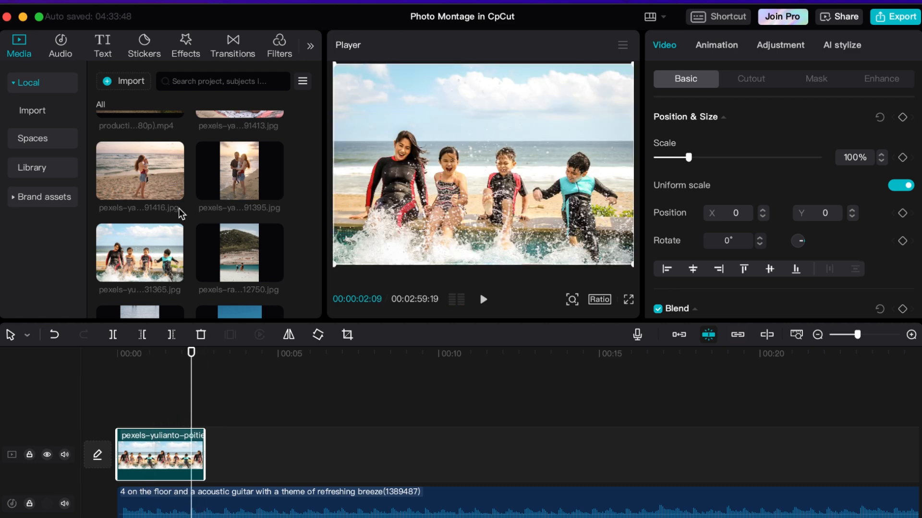
{"action": "scroll", "coordinate": [182, 212], "scroll_direction": "down", "scroll_amount": 2}
{"action": "scroll", "coordinate": [182, 226], "scroll_direction": "down", "scroll_amount": 5}
{"action": "scroll", "coordinate": [183, 227], "scroll_direction": "up", "scroll_amount": 5}
{"action": "scroll", "coordinate": [180, 227], "scroll_direction": "down", "scroll_amount": 2}
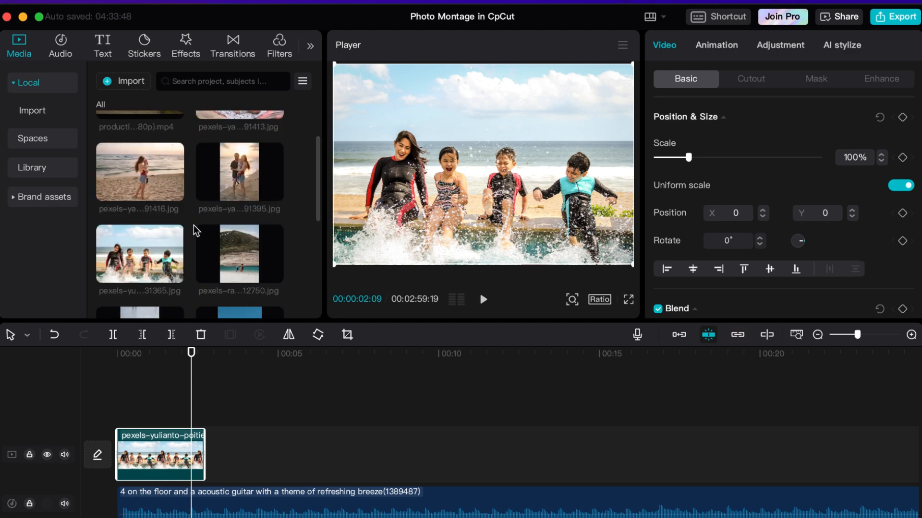
{"action": "scroll", "coordinate": [193, 226], "scroll_direction": "up", "scroll_amount": 2}
{"action": "left_click_drag", "start_coordinate": [230, 222], "coordinate": [207, 464]}
{"action": "left_click", "coordinate": [211, 438]}
{"action": "key", "text": "space"}
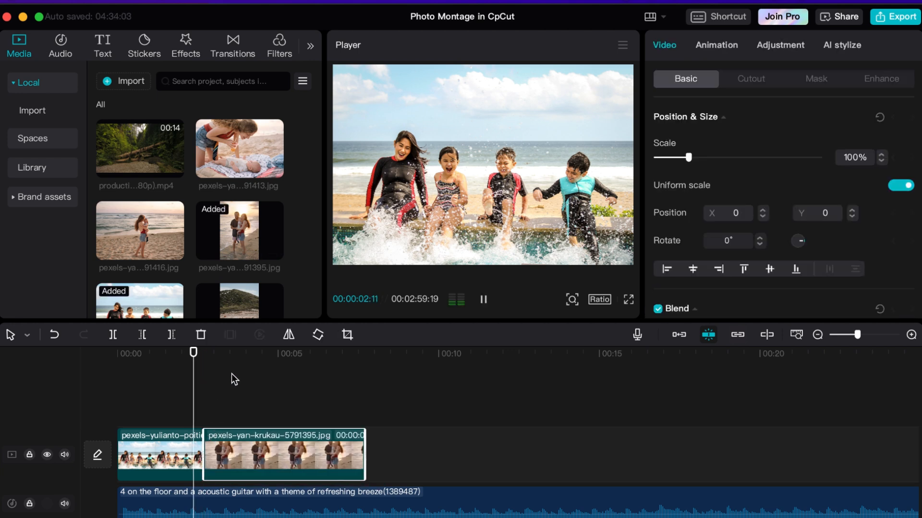
- Replay the cut between the first two photos from about 00:00:01:27 to check it against the beat
{"action": "key", "text": "space"}
{"action": "left_click_drag", "start_coordinate": [196, 357], "coordinate": [178, 365]}
{"action": "key", "text": "space"}
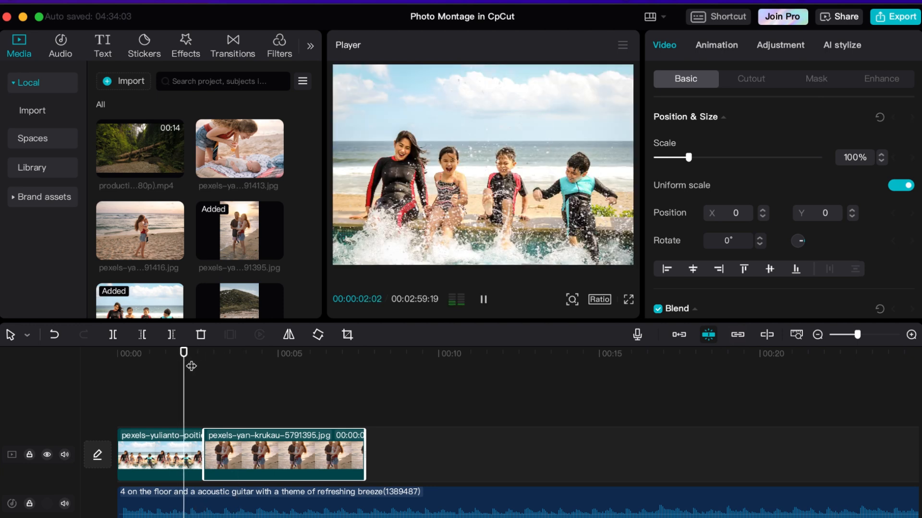
{"action": "key", "text": "space"}
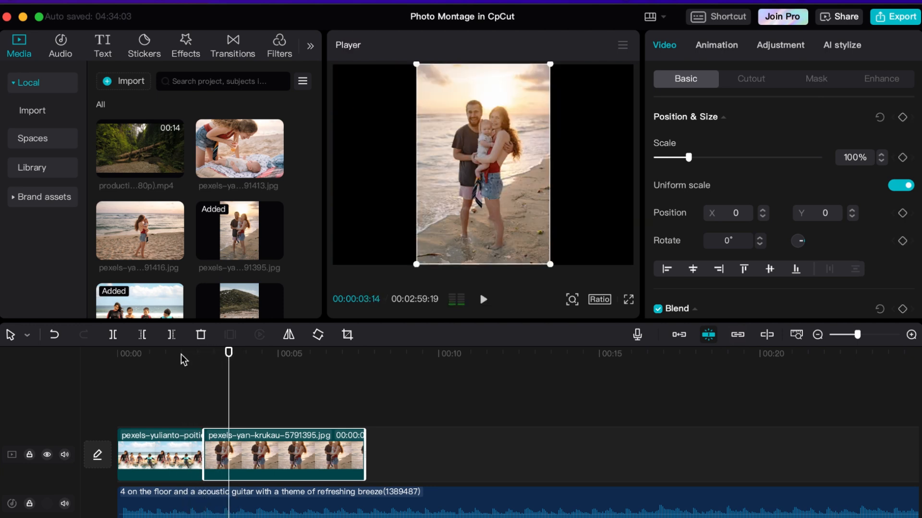
- Enlarge the family splash photo to a scale of 268%
{"action": "left_click_drag", "start_coordinate": [197, 356], "coordinate": [128, 377]}
{"action": "left_click", "coordinate": [163, 455]}
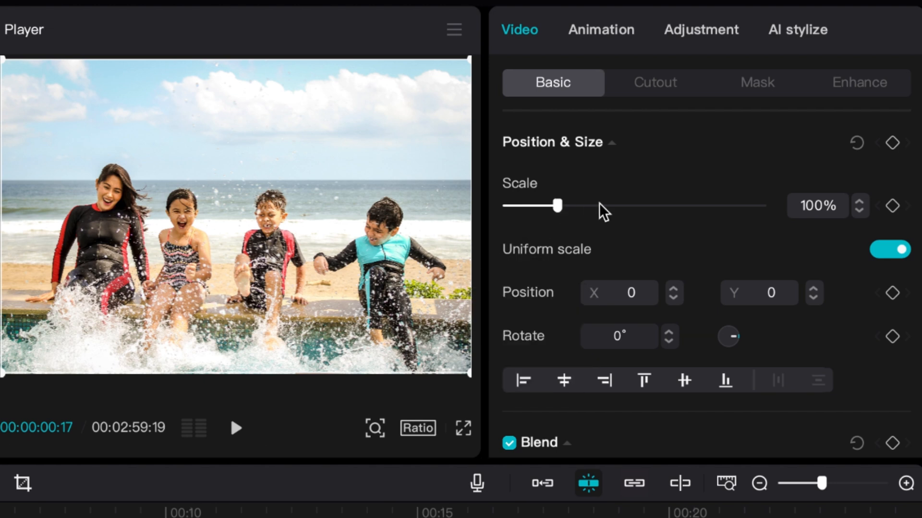
{"action": "left_click_drag", "start_coordinate": [559, 207], "coordinate": [645, 206]}
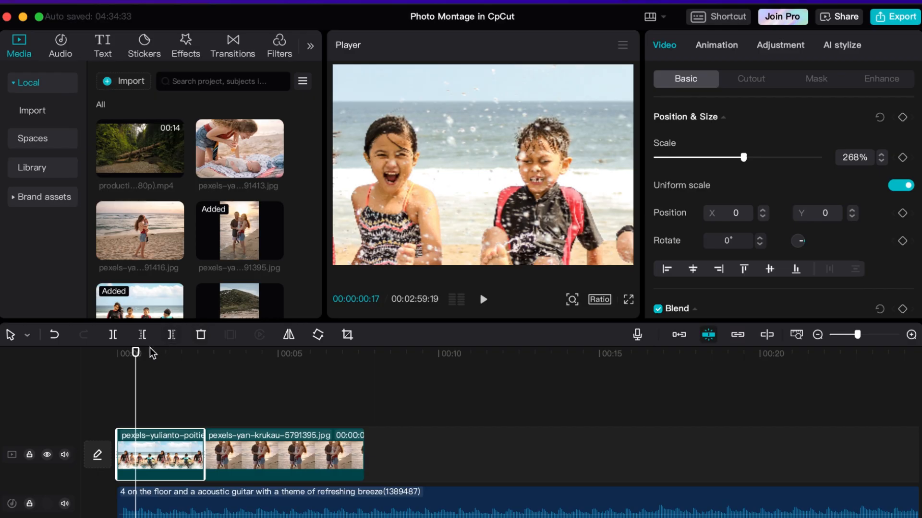
- Add Scale keyframes to the family splash photo at its start, 00:00:00:00, and at its end, 00:00:02:21
{"action": "left_click_drag", "start_coordinate": [141, 361], "coordinate": [110, 371]}
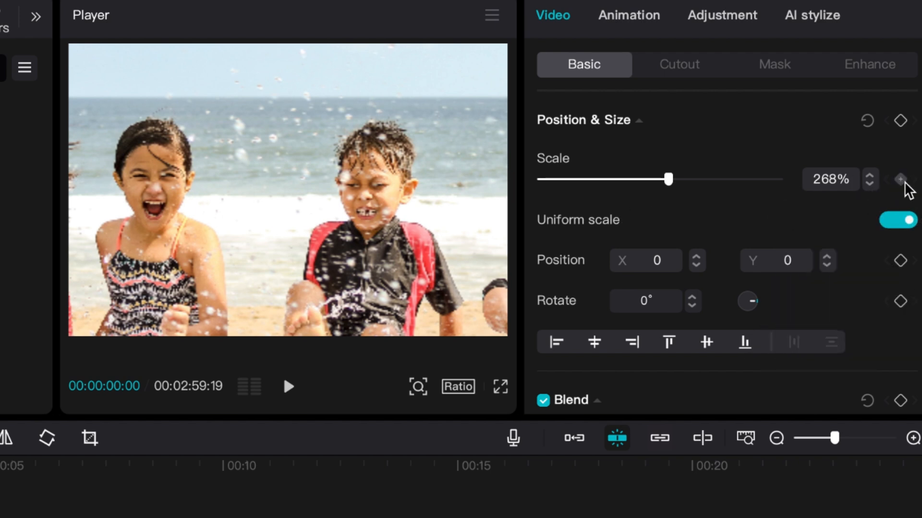
{"action": "left_click", "coordinate": [900, 179]}
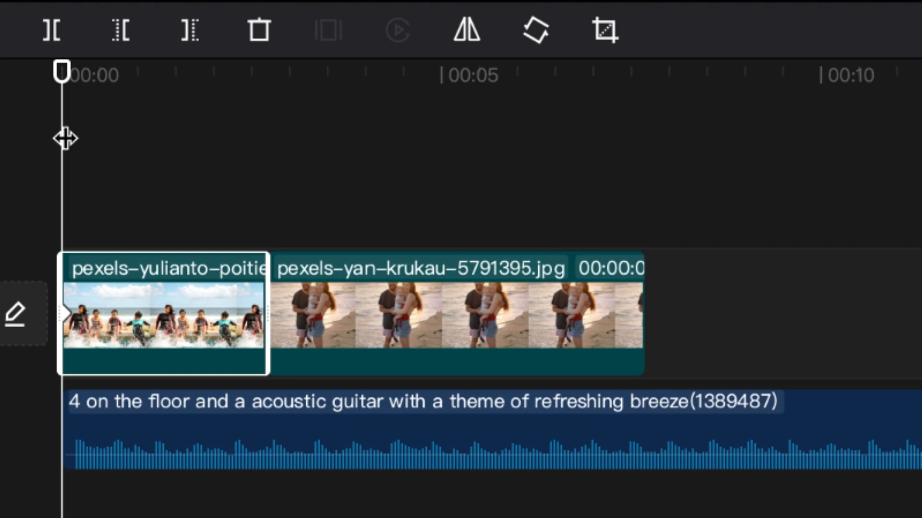
{"action": "mouse_move", "coordinate": [64, 140]}
{"action": "left_mouse_down"}
{"action": "mouse_move", "coordinate": [276, 149]}
{"action": "mouse_move", "coordinate": [251, 167]}
{"action": "left_mouse_up"}
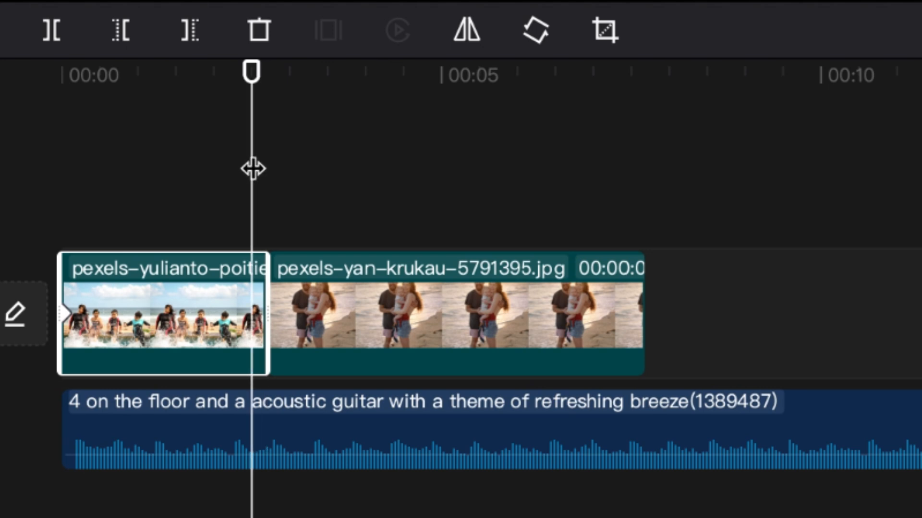
{"action": "key", "text": "Home"}
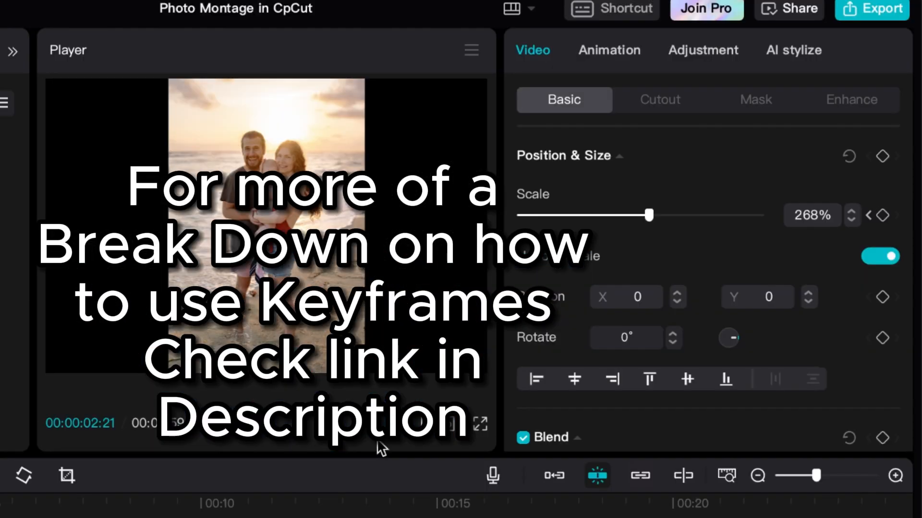
{"action": "left_click", "coordinate": [882, 216]}
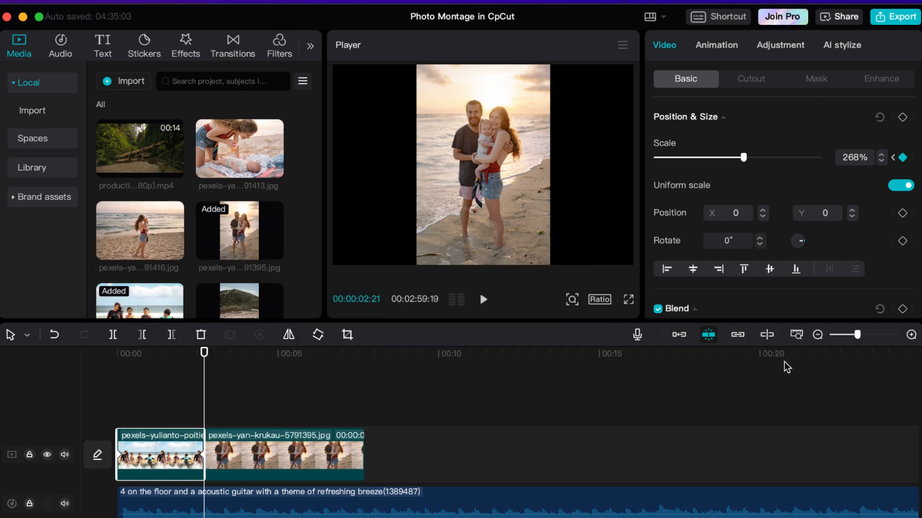
- Set the family splash photo's scale to 100% at its end keyframe, 00:00:02:21
{"action": "left_click_drag", "start_coordinate": [855, 336], "coordinate": [861, 337]}
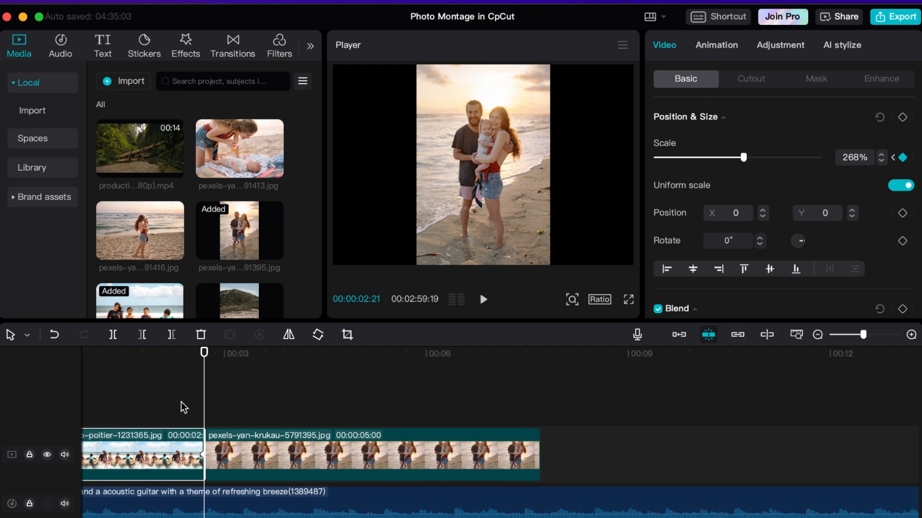
{"action": "left_click", "coordinate": [198, 400]}
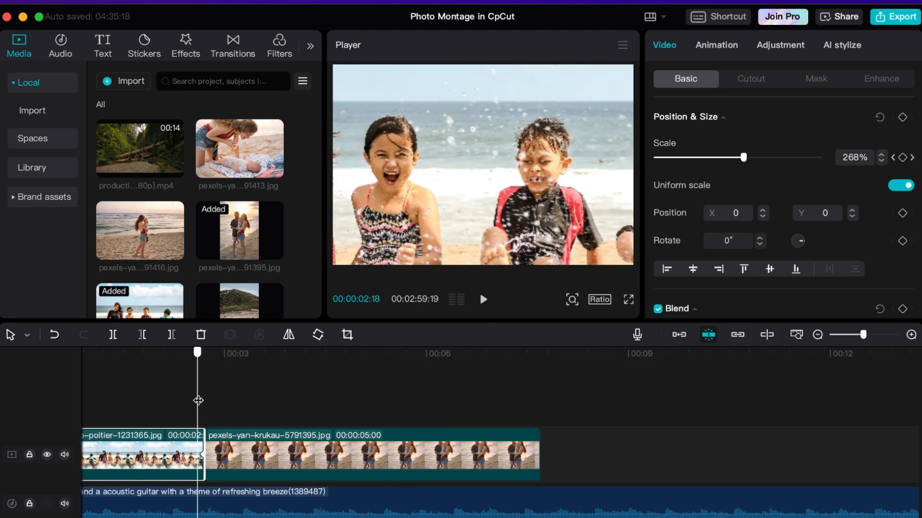
{"action": "left_click", "coordinate": [200, 455]}
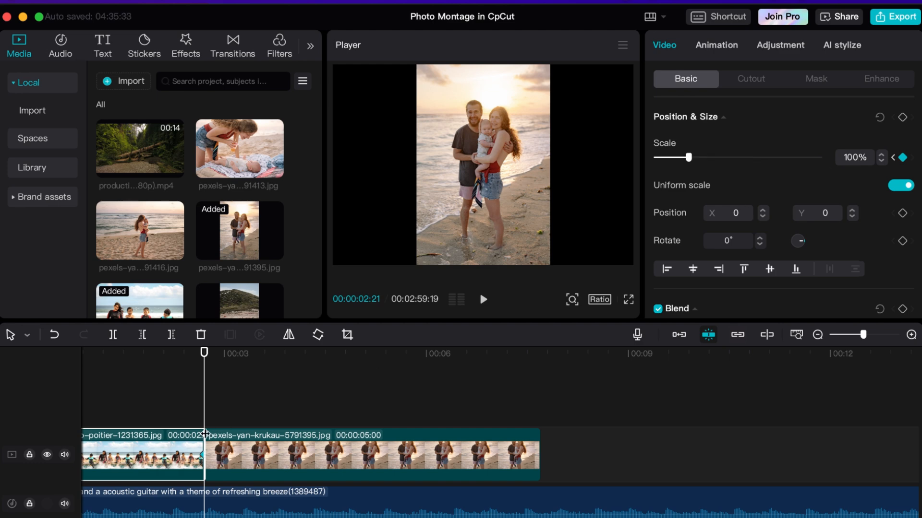
- Play the family splash photo's zoom-out from 00:00:00:00 and return the playhead to the start
{"action": "left_click_drag", "start_coordinate": [200, 414], "coordinate": [99, 386]}
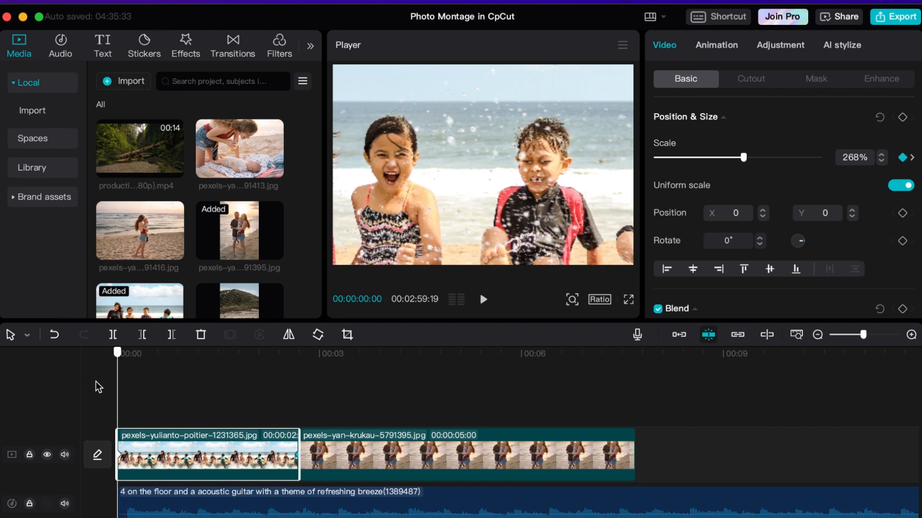
{"action": "key", "text": "space"}
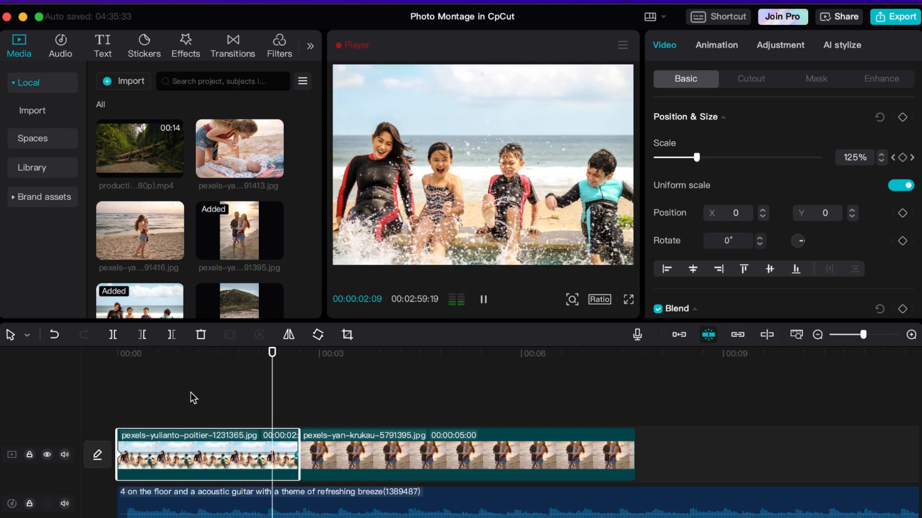
{"action": "left_click_drag", "start_coordinate": [204, 352], "coordinate": [110, 392]}
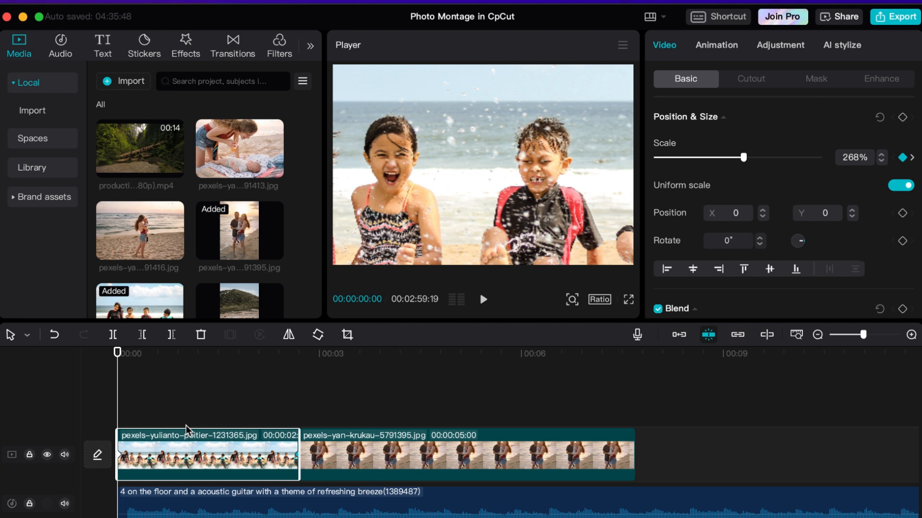
- Apply the Fade In animation to the family splash photo with a duration of 1.0 s
{"action": "left_click", "coordinate": [717, 48]}
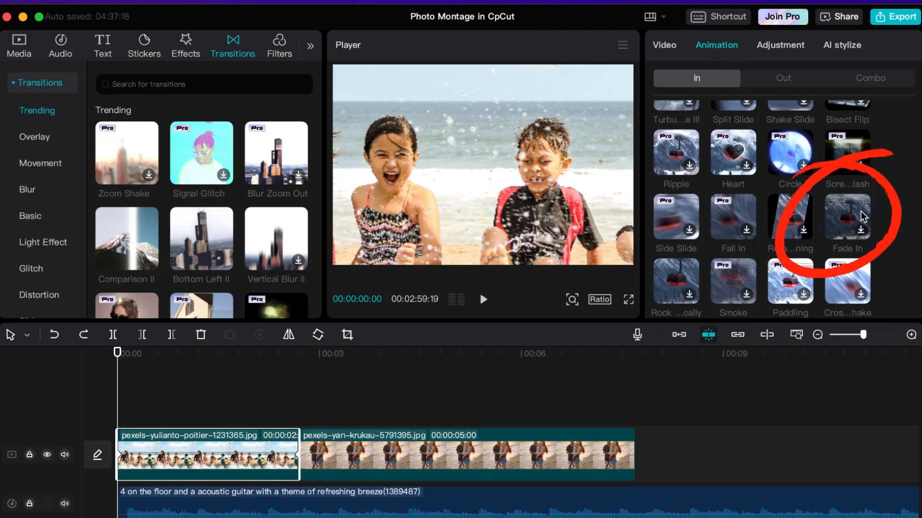
{"action": "left_click", "coordinate": [862, 217]}
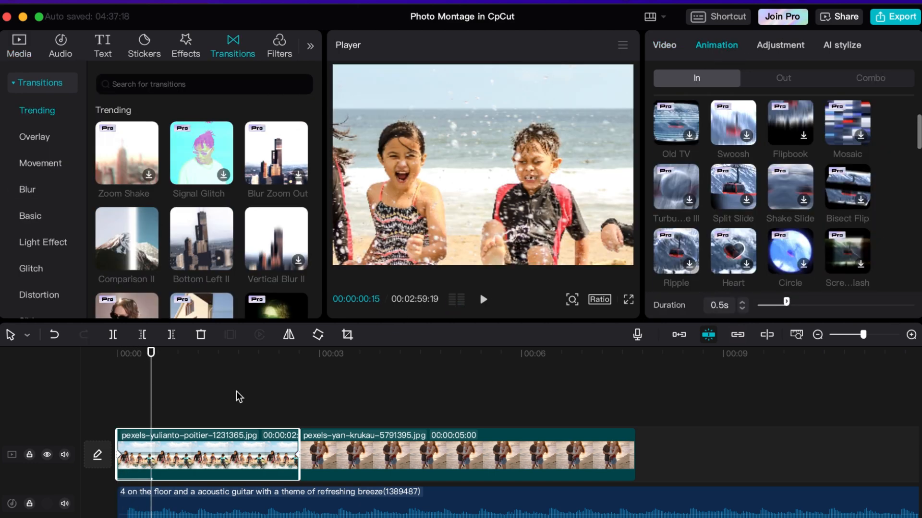
{"action": "scroll", "coordinate": [893, 212], "scroll_direction": "down", "scroll_amount": 3}
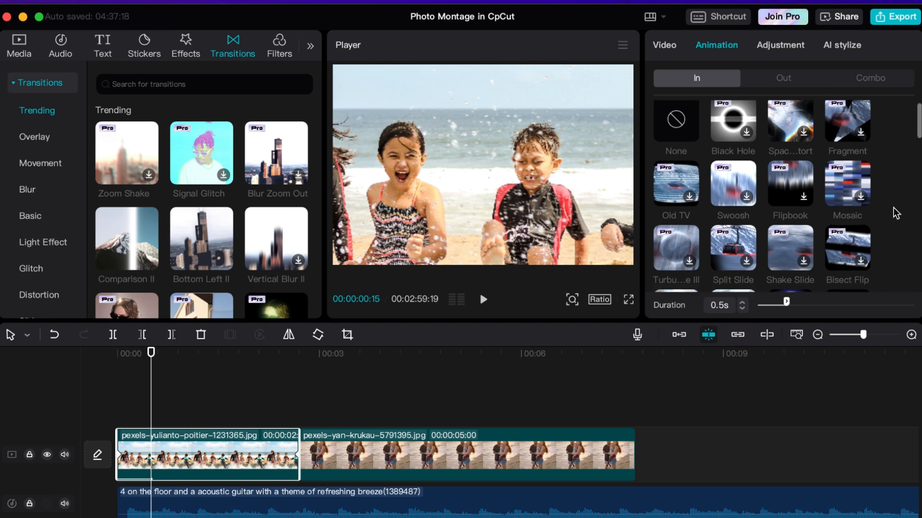
{"action": "scroll", "coordinate": [884, 222], "scroll_direction": "down", "scroll_amount": 2}
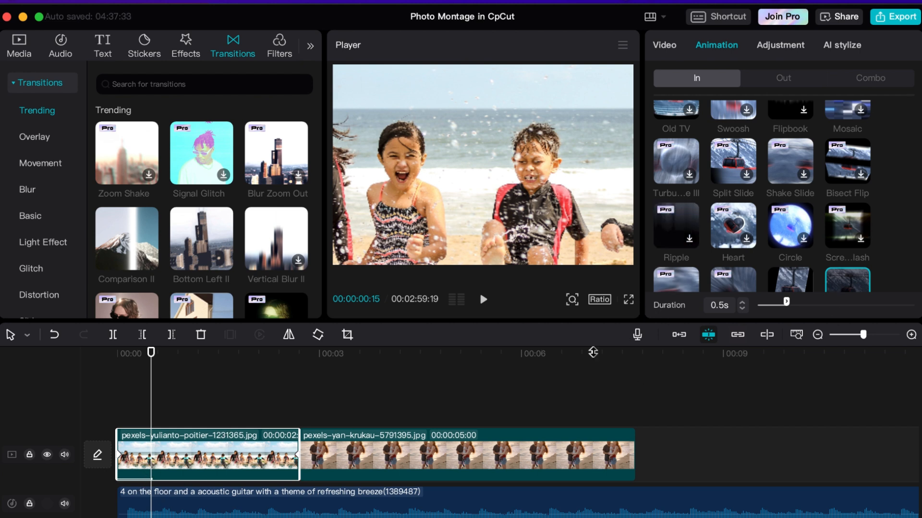
{"action": "left_click_drag", "start_coordinate": [786, 302], "coordinate": [814, 307]}
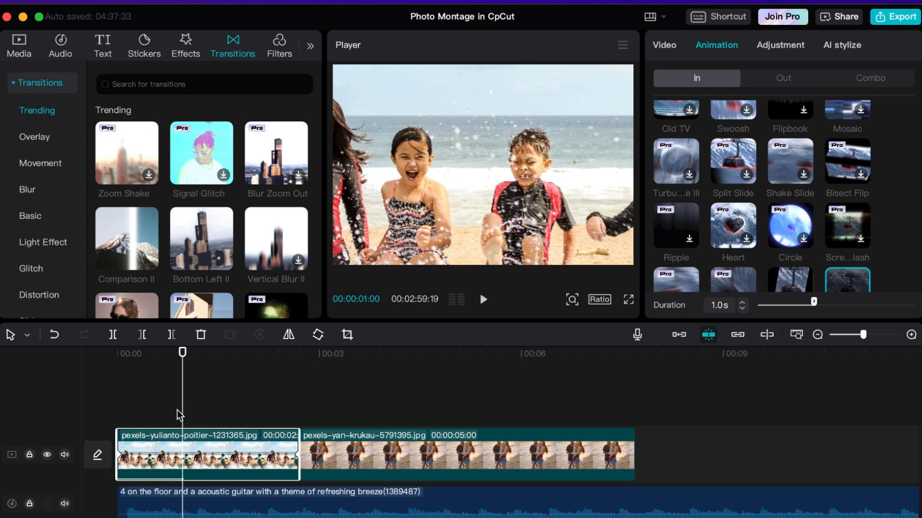
- Play the opening fade from the start through to the second photo, then park the playhead at 00:00:00:15
{"action": "left_click_drag", "start_coordinate": [181, 399], "coordinate": [87, 399]}
{"action": "key", "text": "space"}
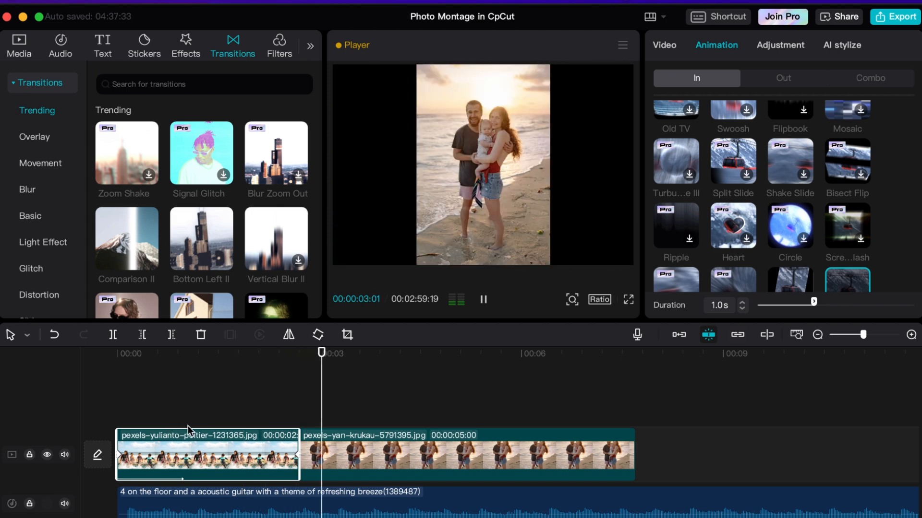
{"action": "key", "text": "space"}
{"action": "left_click_drag", "start_coordinate": [348, 414], "coordinate": [151, 426]}
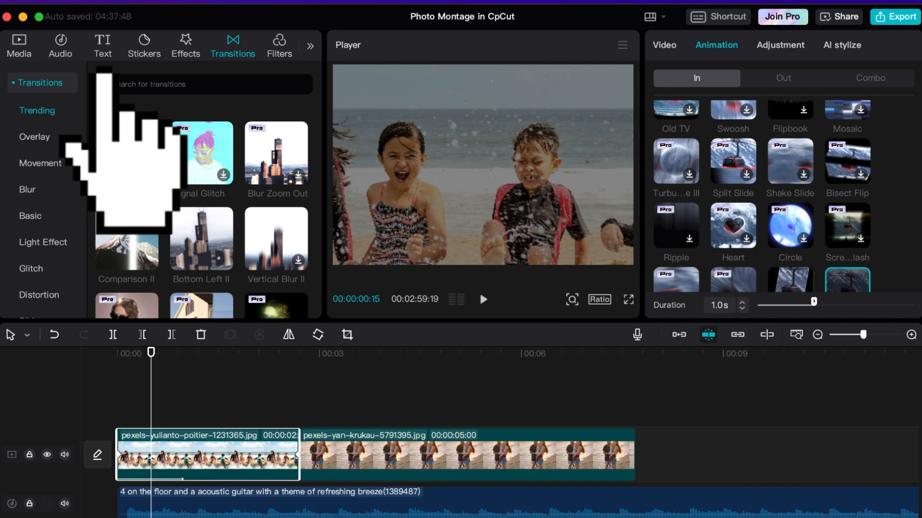
- Browse the Vlog category of the text templates for a suitable opening title
{"action": "left_click", "coordinate": [102, 47]}
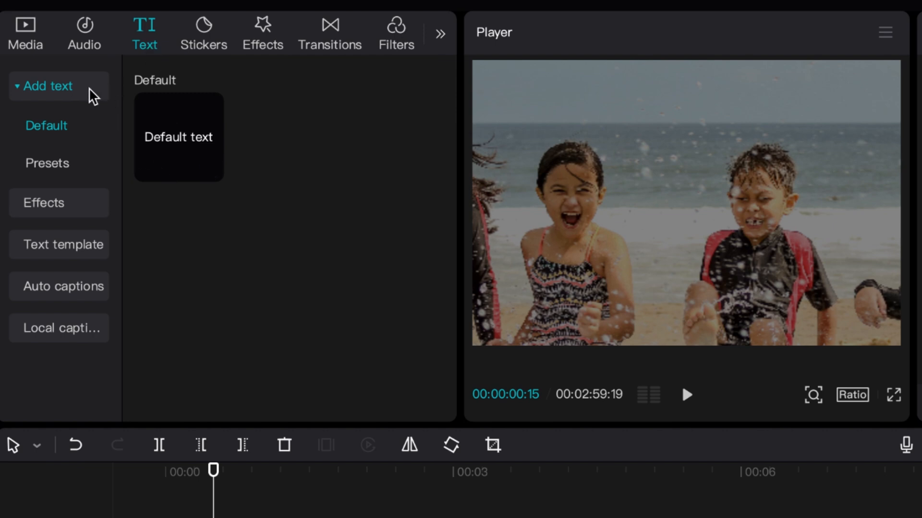
{"action": "left_click", "coordinate": [55, 247]}
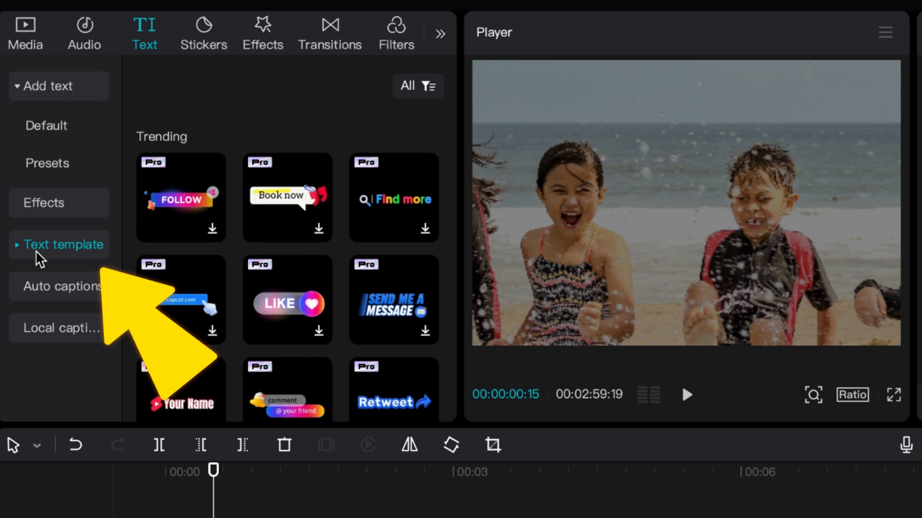
{"action": "left_click", "coordinate": [22, 250]}
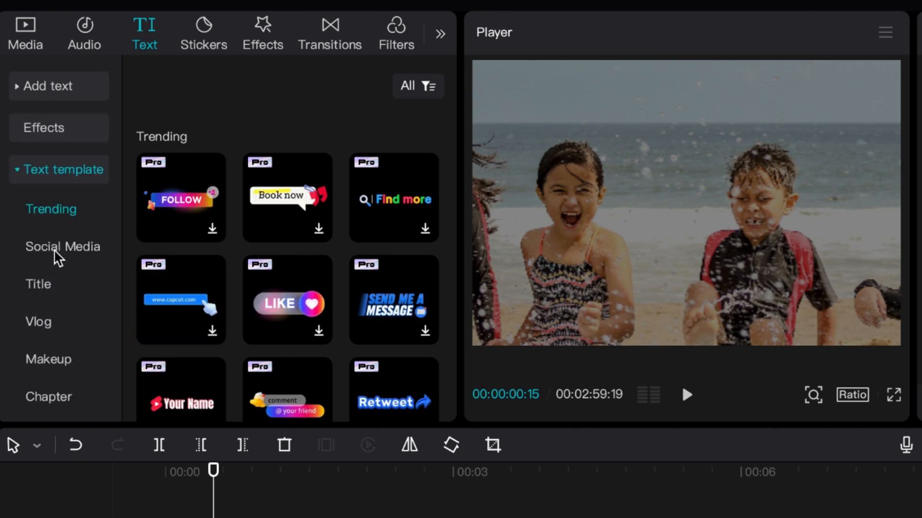
{"action": "left_click", "coordinate": [45, 330]}
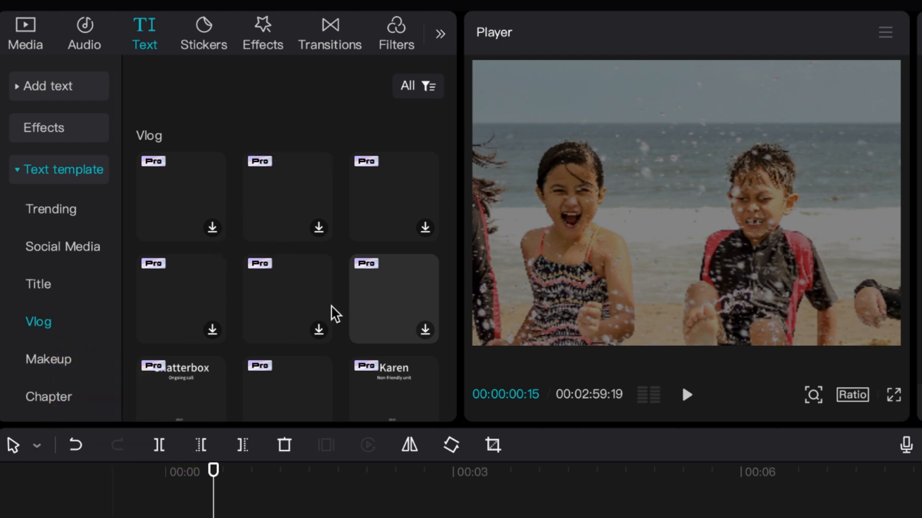
{"action": "scroll", "coordinate": [310, 327], "scroll_direction": "down", "scroll_amount": 5}
{"action": "scroll", "coordinate": [307, 308], "scroll_direction": "down", "scroll_amount": 10}
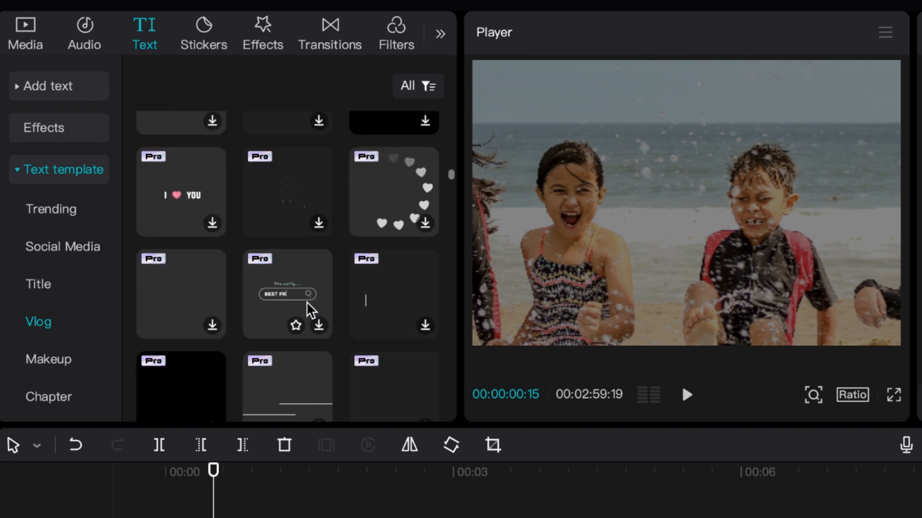
{"action": "scroll", "coordinate": [309, 311], "scroll_direction": "down", "scroll_amount": 5}
{"action": "scroll", "coordinate": [293, 300], "scroll_direction": "down", "scroll_amount": 4}
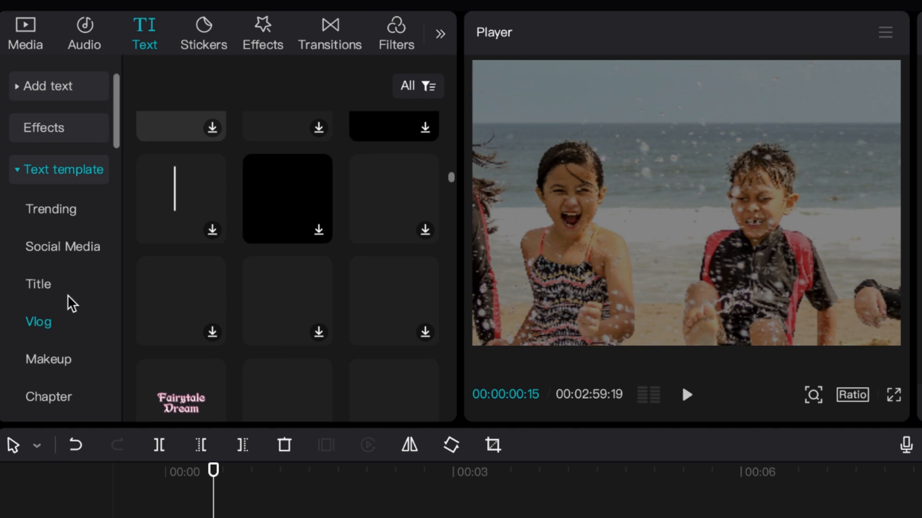
- Place the TITLES / CHANGE TEXT EASILY template from the Title category above the first photo and trim it to the photo's end
{"action": "scroll", "coordinate": [65, 295], "scroll_direction": "down", "scroll_amount": 2}
{"action": "left_click", "coordinate": [45, 224]}
{"action": "left_click_drag", "start_coordinate": [188, 228], "coordinate": [119, 416]}
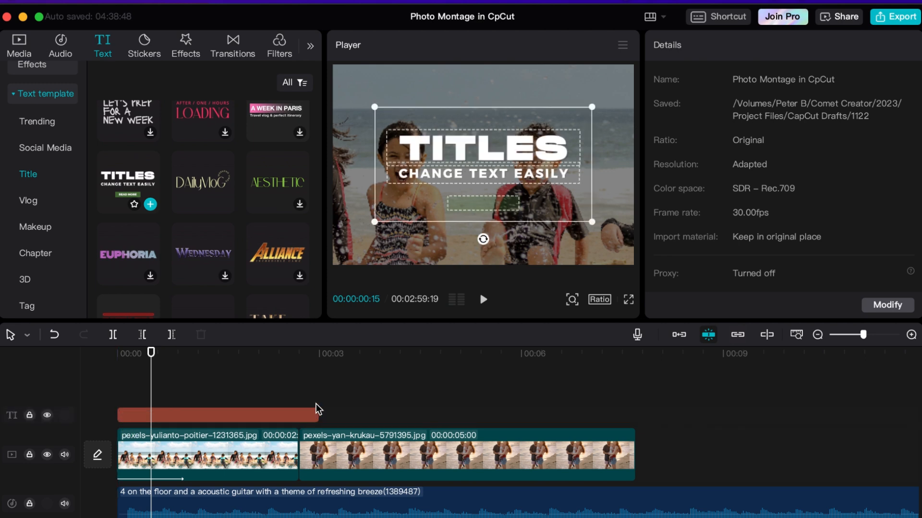
{"action": "left_click_drag", "start_coordinate": [316, 416], "coordinate": [293, 421]}
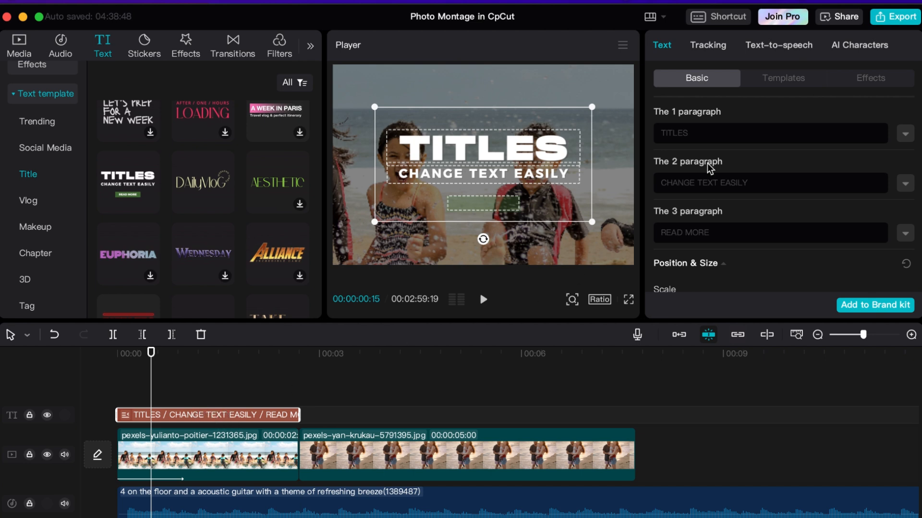
- Replace TITLES in the title's first paragraph with the person's name in possessive form
{"action": "scroll", "coordinate": [717, 167], "scroll_direction": "down", "scroll_amount": 5}
{"action": "scroll", "coordinate": [720, 170], "scroll_direction": "up", "scroll_amount": 5}
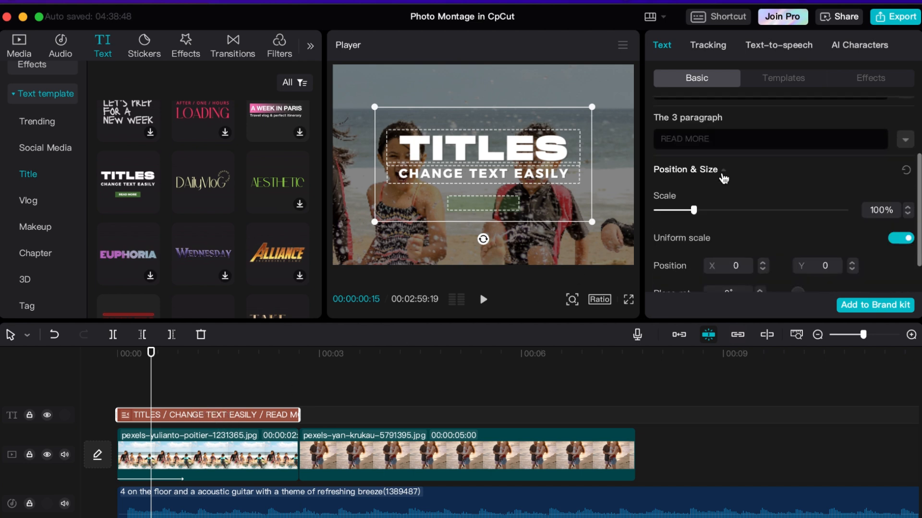
{"action": "left_click", "coordinate": [722, 135]}
{"action": "double_click", "coordinate": [721, 135]}
{"action": "type", "text": "Roberts"}
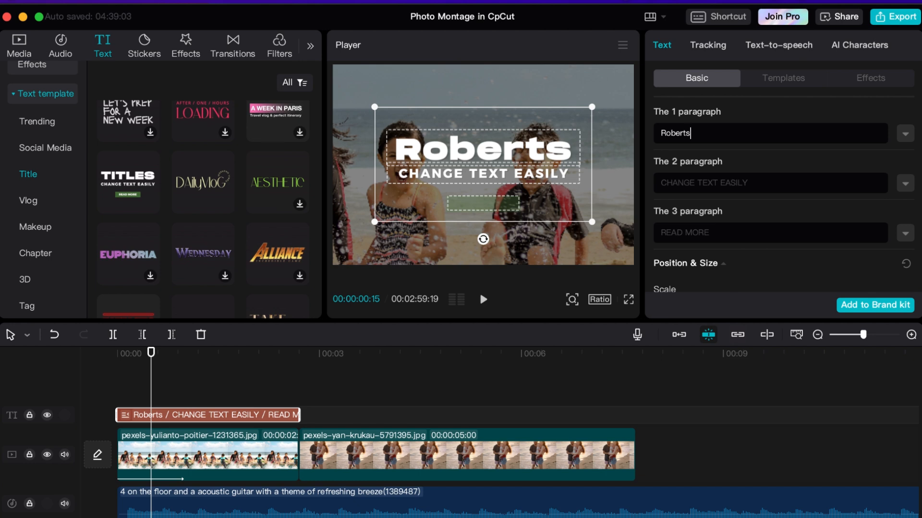
{"action": "key", "text": "BackSpace"}
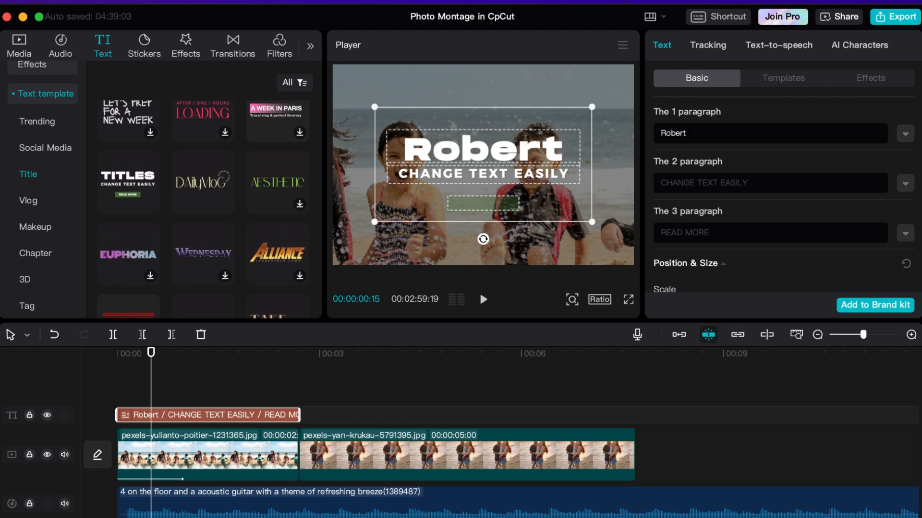
{"action": "type", "text": "'s"}
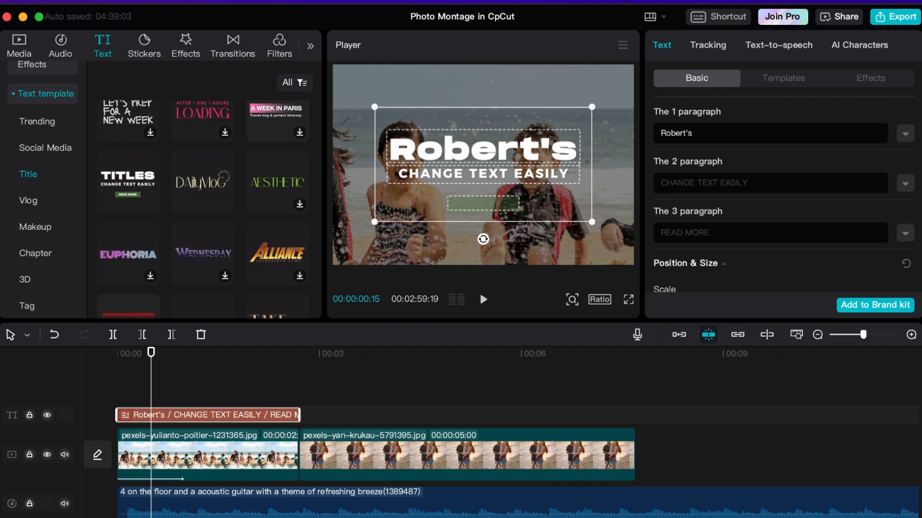
- Remove the apostrophe from the name in the title's first paragraph so it reads as a plural
{"action": "double_click", "coordinate": [714, 183]}
{"action": "double_click", "coordinate": [724, 182]}
{"action": "triple_click", "coordinate": [720, 181]}
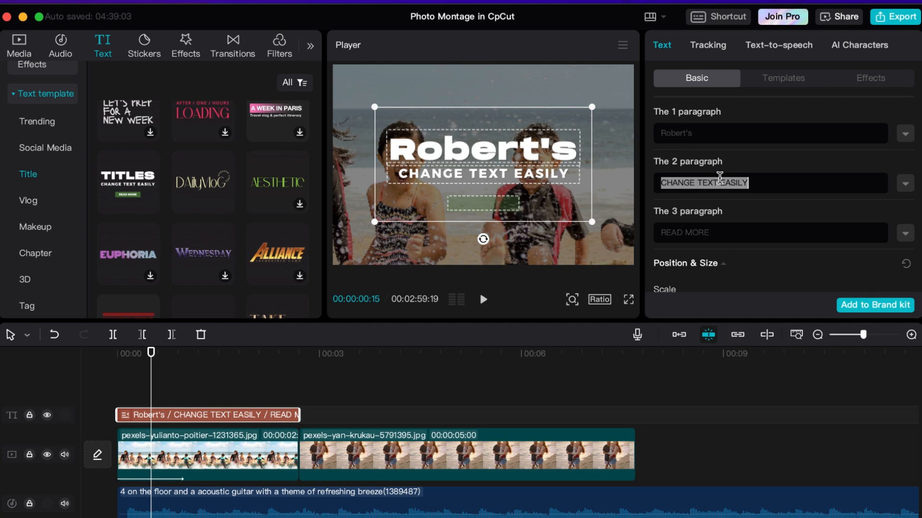
{"action": "left_click", "coordinate": [704, 139]}
{"action": "key", "text": "BackSpace"}
{"action": "key", "text": "BackSpace"}
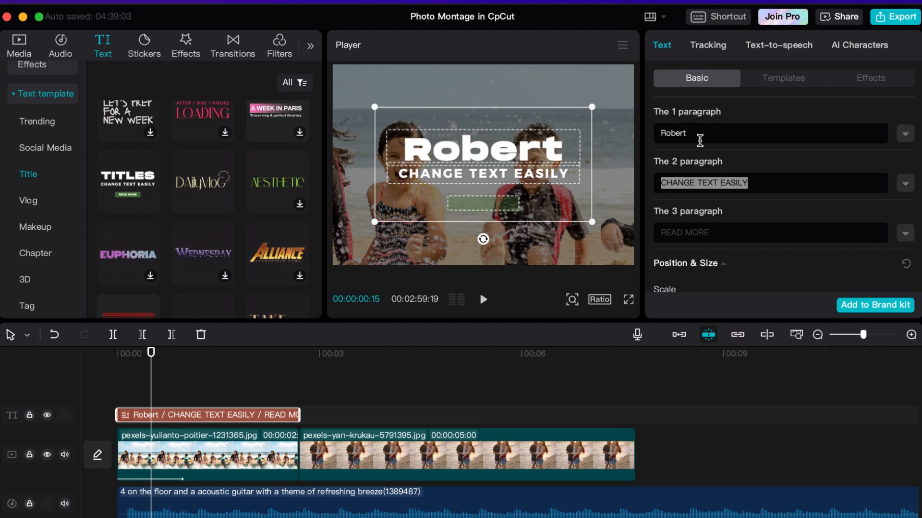
{"action": "type", "text": "s"}
- Replace CHANGE TEXT EASILY in the title's second paragraph with Family Beach Trip
{"action": "triple_click", "coordinate": [710, 185]}
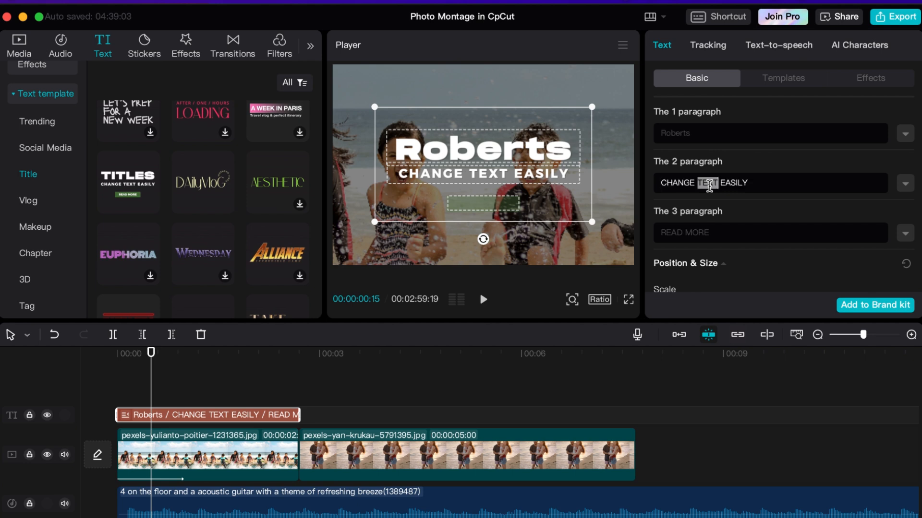
{"action": "type", "text": "F"}
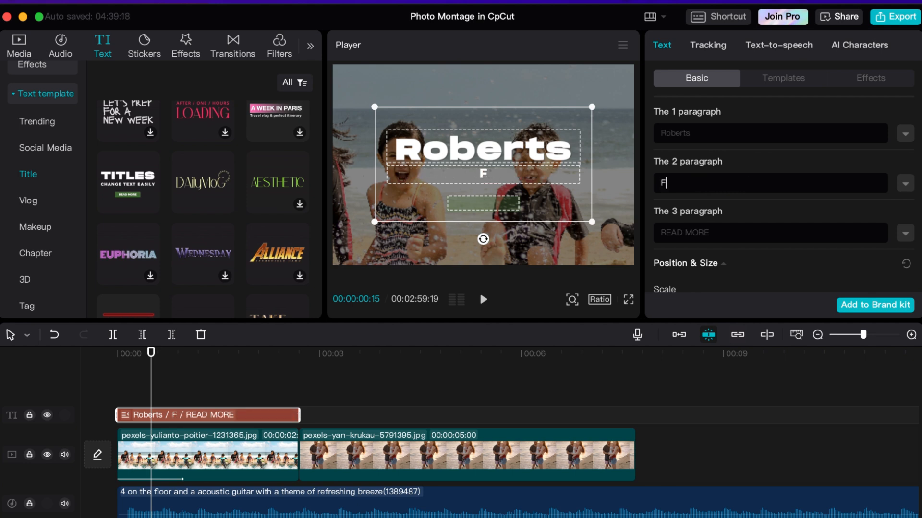
{"action": "type", "text": "amily Bea"}
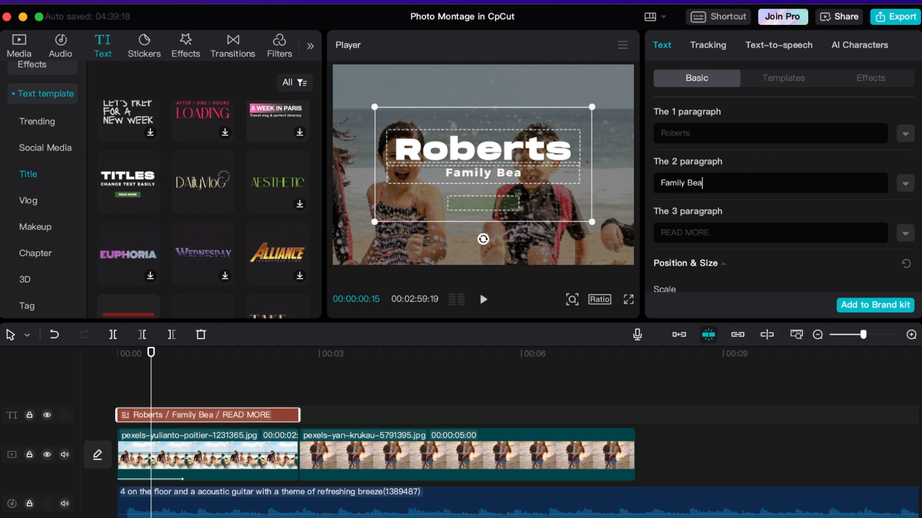
{"action": "type", "text": "ch D"}
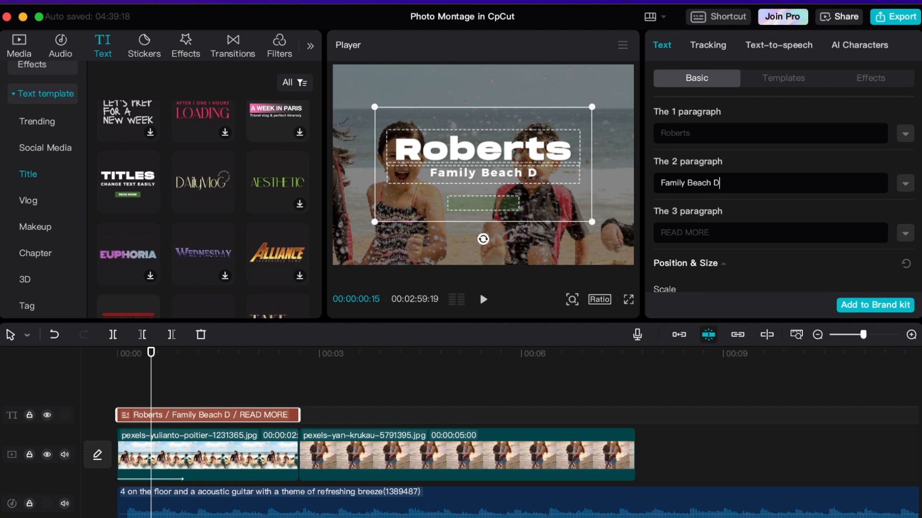
{"action": "key", "text": "BackSpace"}
{"action": "key", "text": "BackSpace"}
{"action": "key", "text": "BackSpace"}
{"action": "key", "text": "BackSpace"}
{"action": "key", "text": "BackSpace"}
{"action": "key", "text": "BackSpace"}
{"action": "key", "text": "BackSpace"}
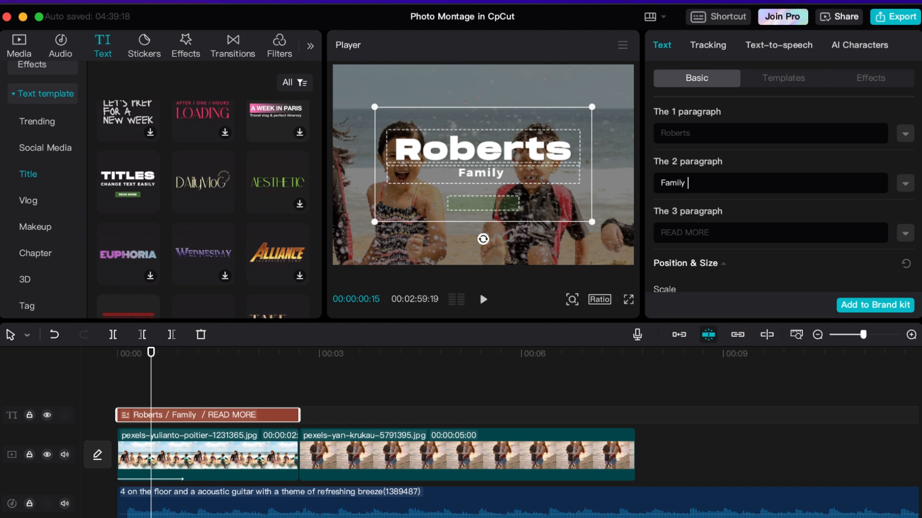
{"action": "type", "text": "Trip"}
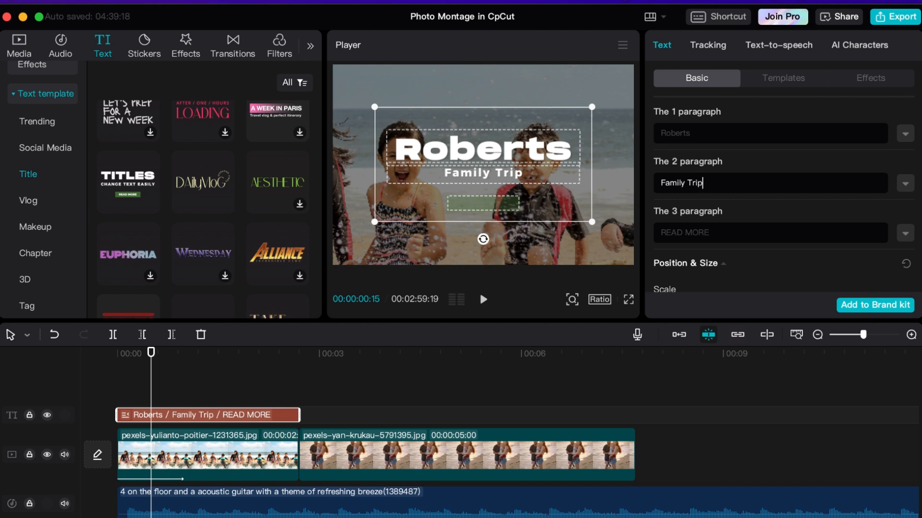
{"action": "key", "text": "BackSpace"}
{"action": "key", "text": "BackSpace"}
{"action": "key", "text": "BackSpace"}
{"action": "key", "text": "BackSpace"}
{"action": "type", "text": "Beach "}
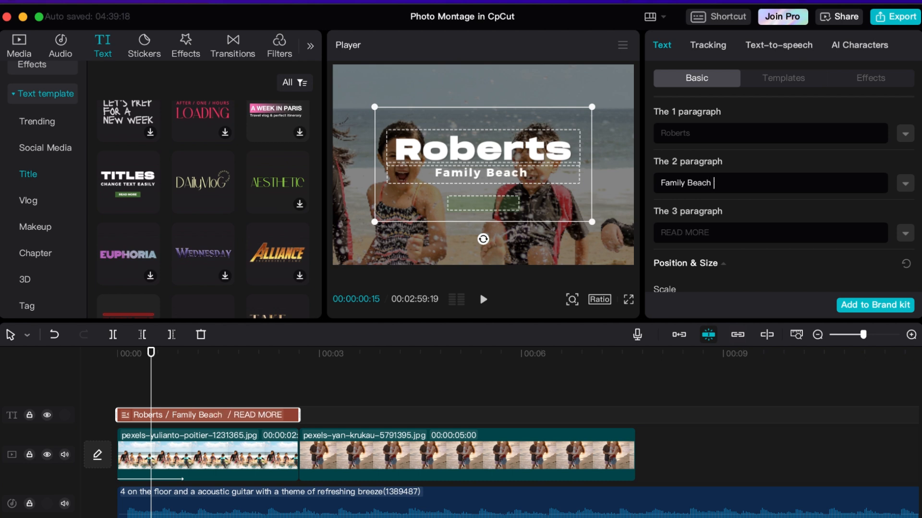
{"action": "type", "text": "Trip"}
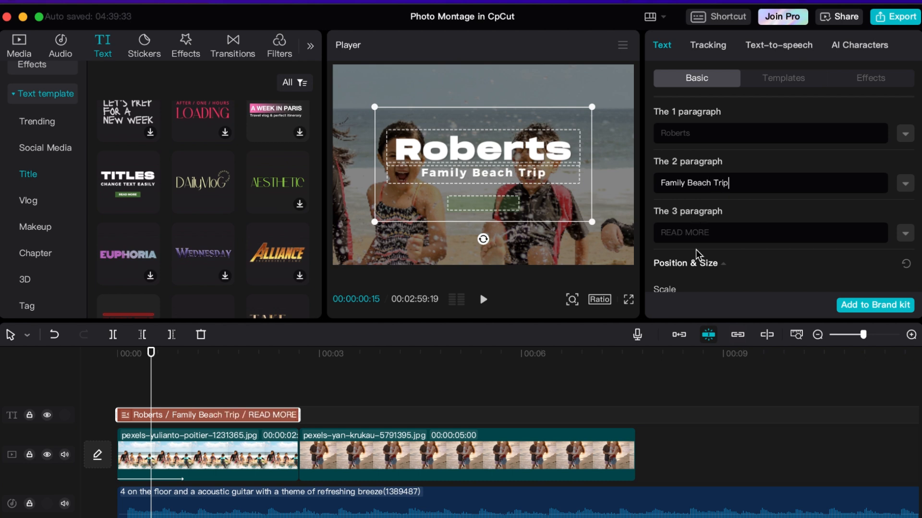
- Replace READ MORE in the title's third paragraph with May 2023
{"action": "left_click", "coordinate": [710, 232]}
{"action": "double_click", "coordinate": [715, 237]}
{"action": "left_click", "coordinate": [716, 236]}
{"action": "triple_click", "coordinate": [716, 237]}
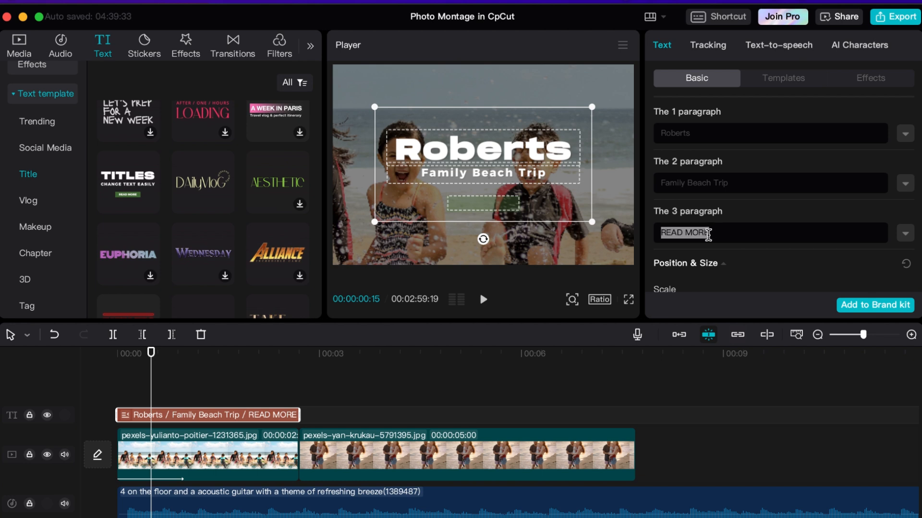
{"action": "type", "text": "May 2023"}
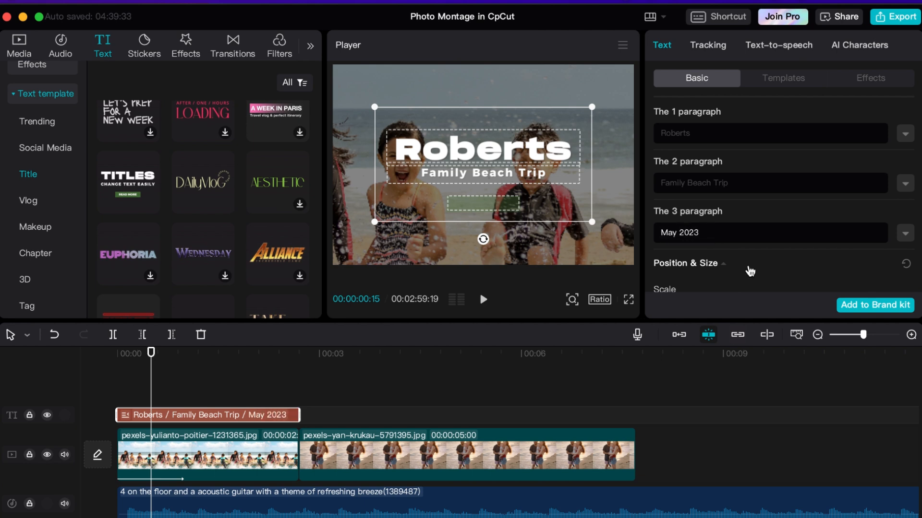
{"action": "left_click", "coordinate": [773, 257]}
- Play the opening title from the start into the second photo, then park the playhead at 00:00:00:29
{"action": "left_click_drag", "start_coordinate": [152, 388], "coordinate": [100, 378]}
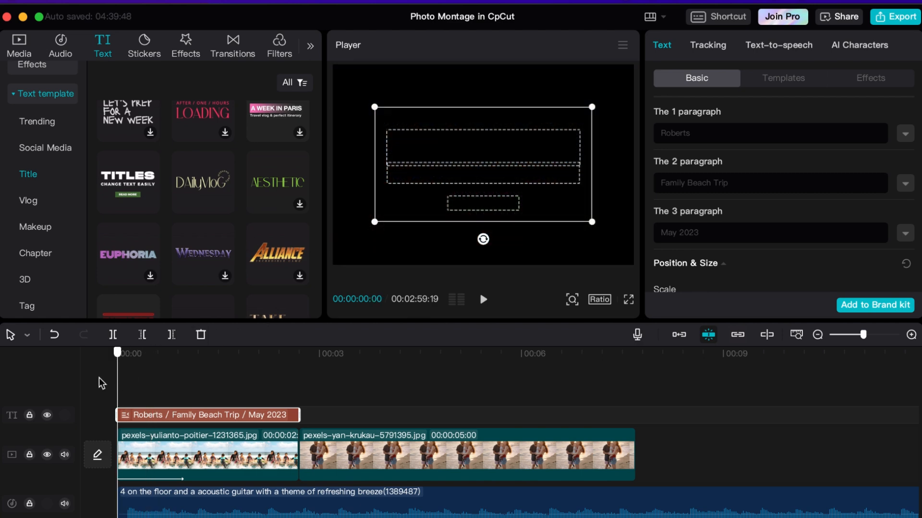
{"action": "left_click", "coordinate": [192, 378]}
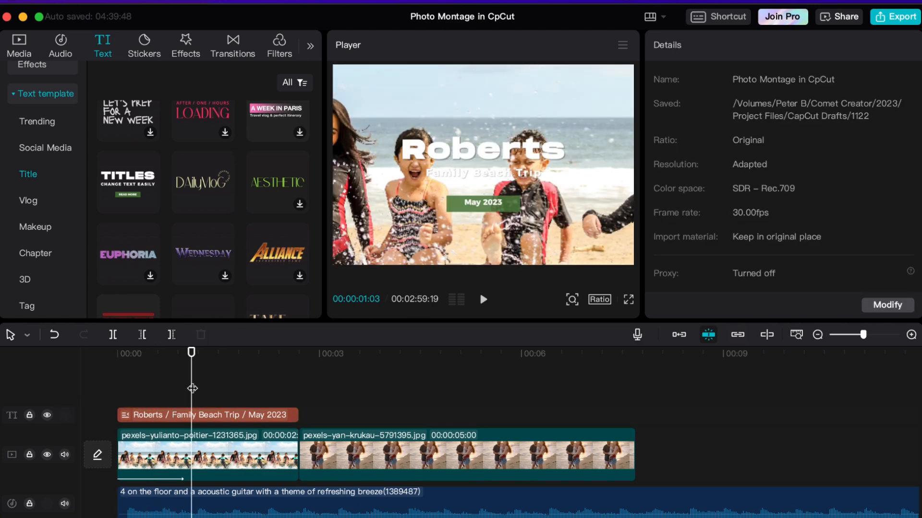
{"action": "left_click_drag", "start_coordinate": [190, 392], "coordinate": [74, 383]}
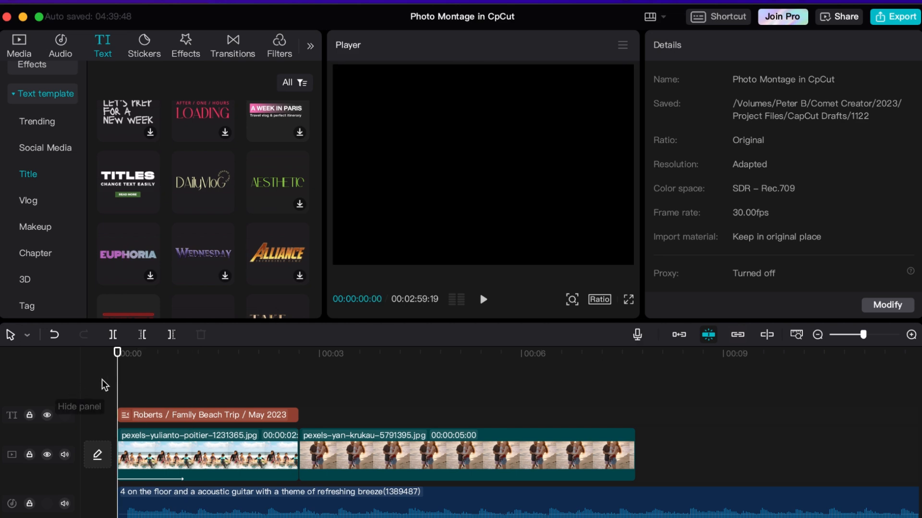
{"action": "key", "text": "space"}
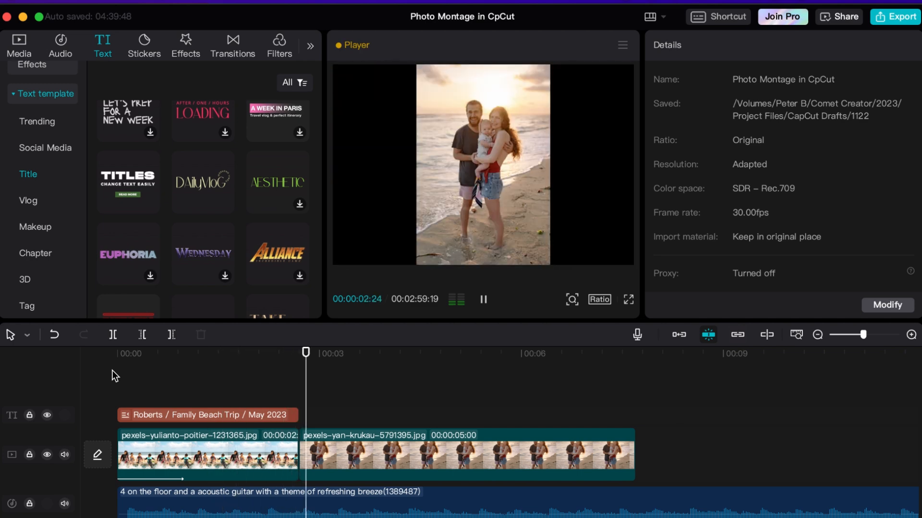
{"action": "key", "text": "space"}
{"action": "left_click", "coordinate": [184, 353]}
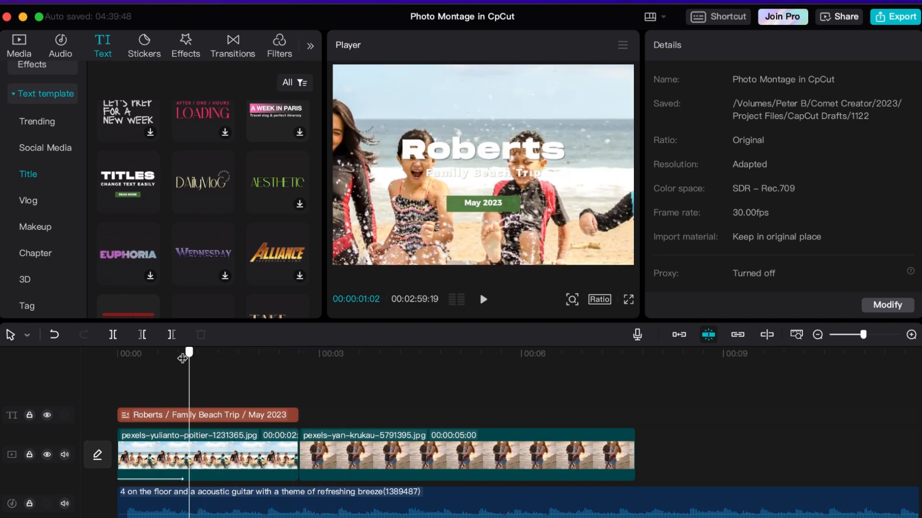
- Increase the shadow opacity of the title's second paragraph, Family Beach Trip
{"action": "left_click", "coordinate": [224, 411]}
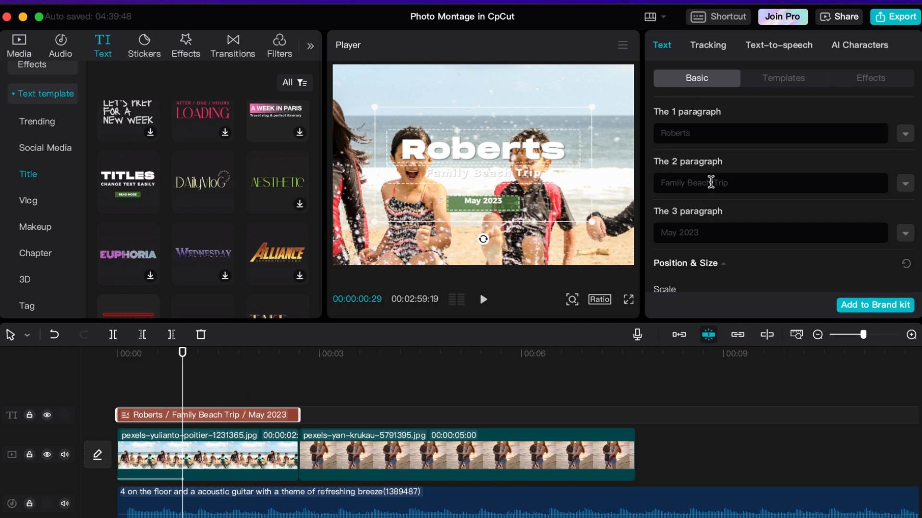
{"action": "scroll", "coordinate": [777, 218], "scroll_direction": "down", "scroll_amount": 3}
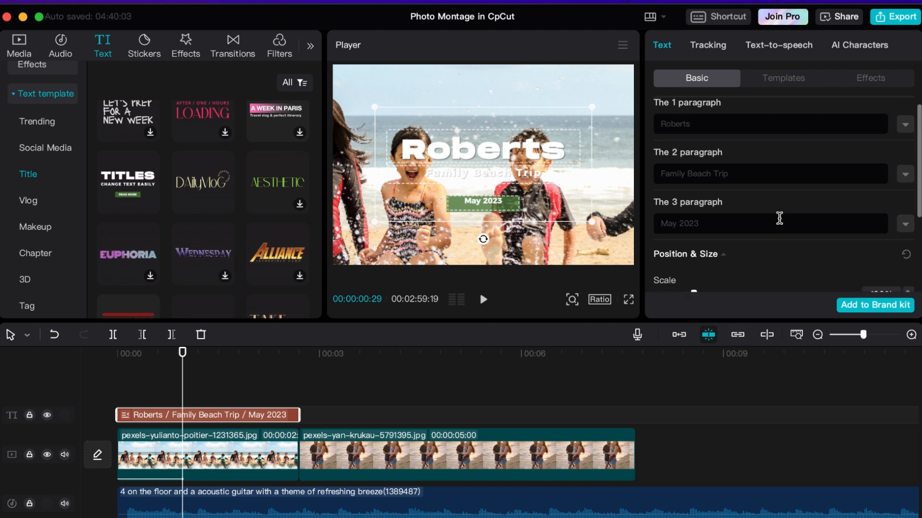
{"action": "scroll", "coordinate": [744, 217], "scroll_direction": "down", "scroll_amount": 3}
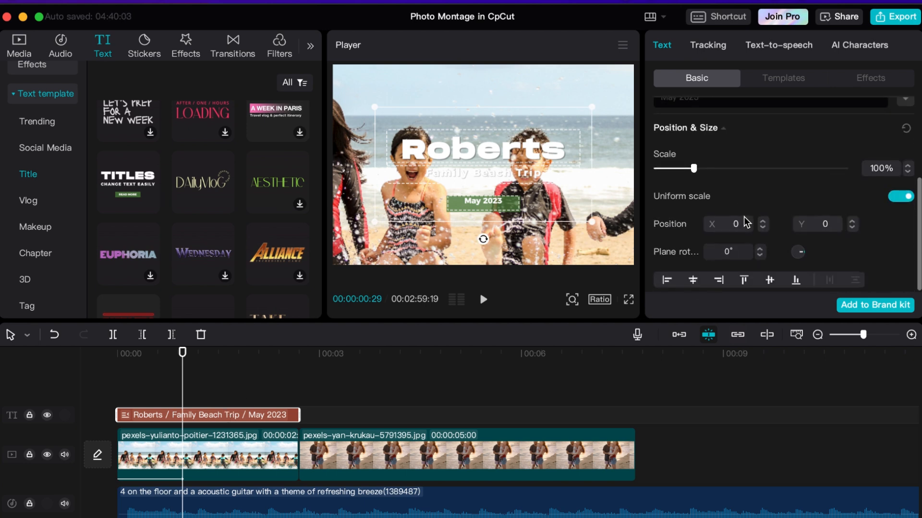
{"action": "scroll", "coordinate": [787, 224], "scroll_direction": "up", "scroll_amount": 5}
{"action": "scroll", "coordinate": [792, 216], "scroll_direction": "down", "scroll_amount": 5}
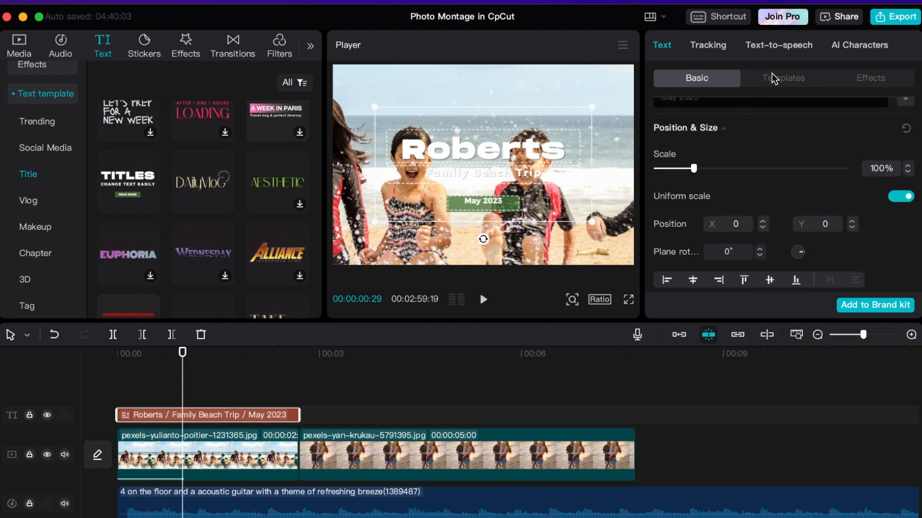
{"action": "scroll", "coordinate": [768, 197], "scroll_direction": "up", "scroll_amount": 6}
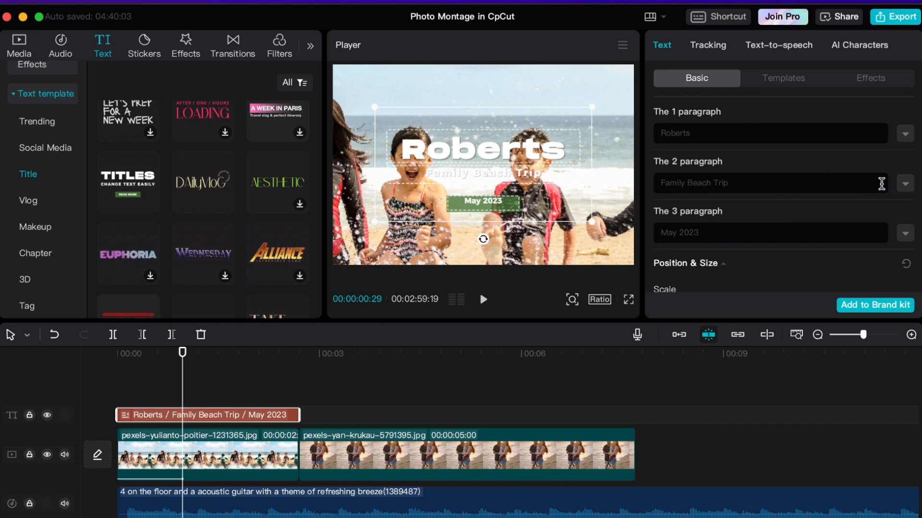
{"action": "left_click", "coordinate": [904, 185]}
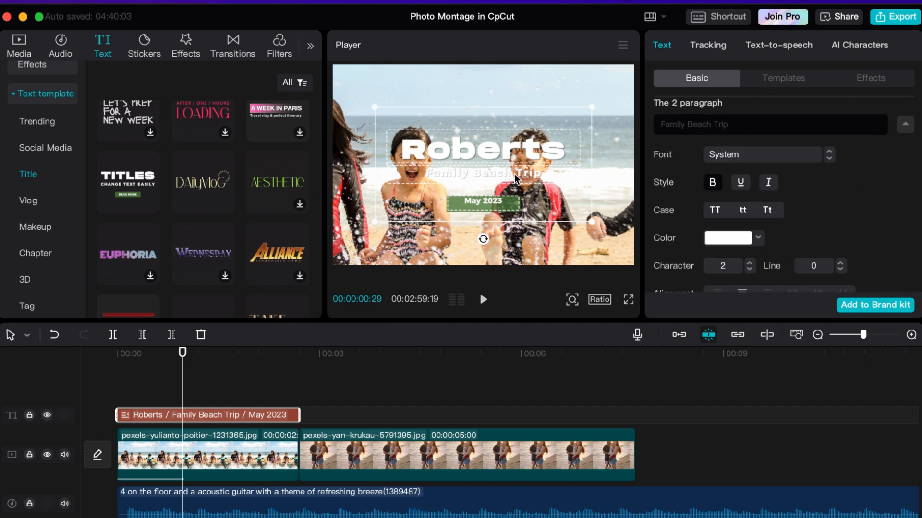
{"action": "scroll", "coordinate": [705, 197], "scroll_direction": "down", "scroll_amount": 1}
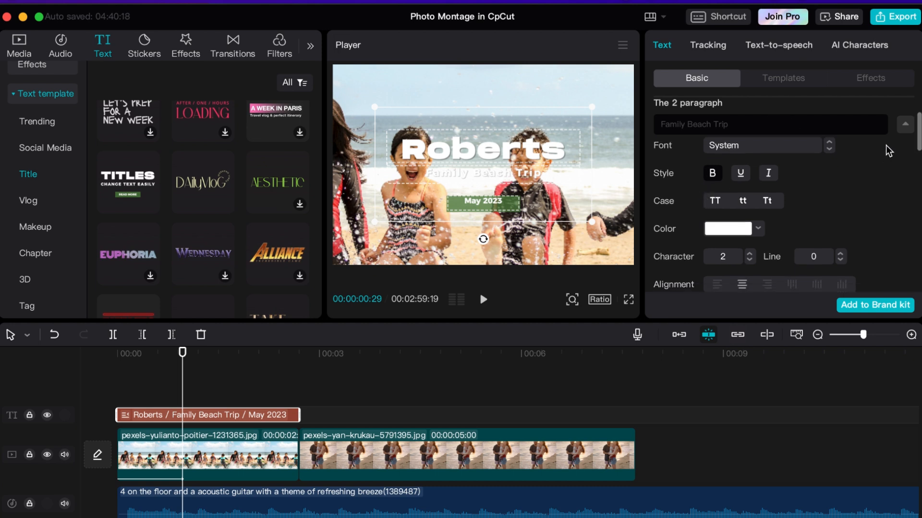
{"action": "scroll", "coordinate": [701, 192], "scroll_direction": "down", "scroll_amount": 5}
{"action": "scroll", "coordinate": [695, 205], "scroll_direction": "down", "scroll_amount": 10}
{"action": "scroll", "coordinate": [720, 226], "scroll_direction": "down", "scroll_amount": 8}
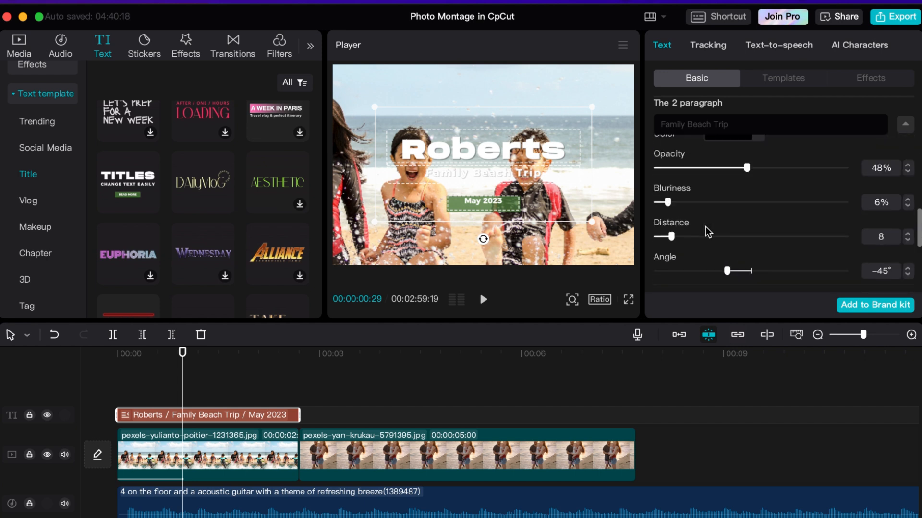
{"action": "scroll", "coordinate": [705, 226], "scroll_direction": "up", "scroll_amount": 2}
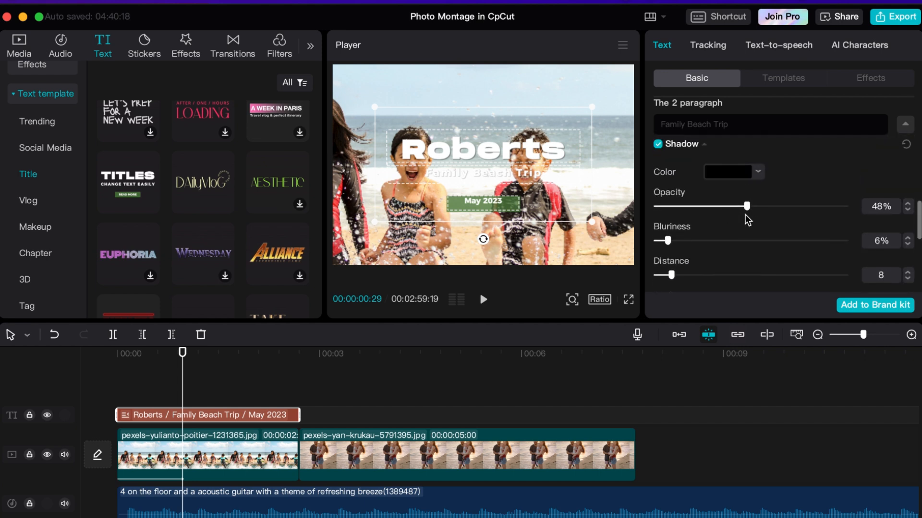
{"action": "left_click_drag", "start_coordinate": [746, 205], "coordinate": [768, 205]}
- Enable a stroke around the Family Beach Trip text in the title's second paragraph
{"action": "scroll", "coordinate": [728, 227], "scroll_direction": "up", "scroll_amount": 10}
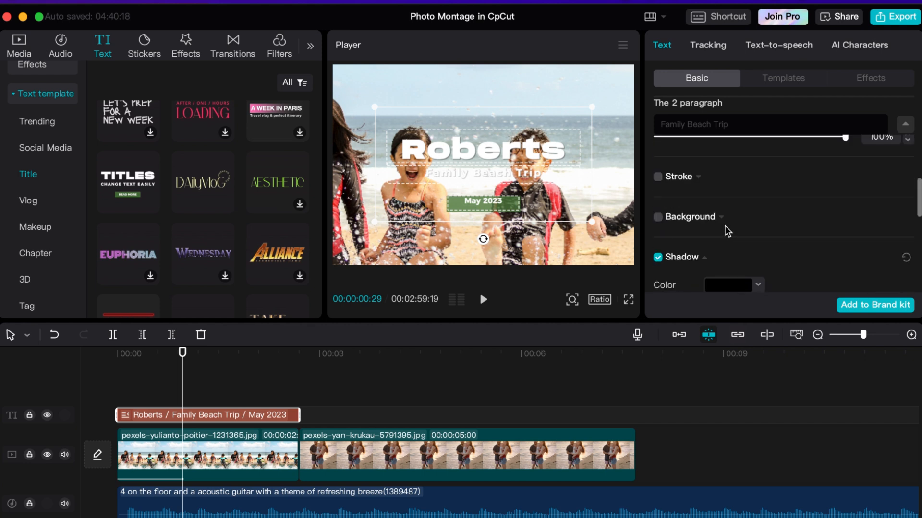
{"action": "left_click", "coordinate": [658, 278]}
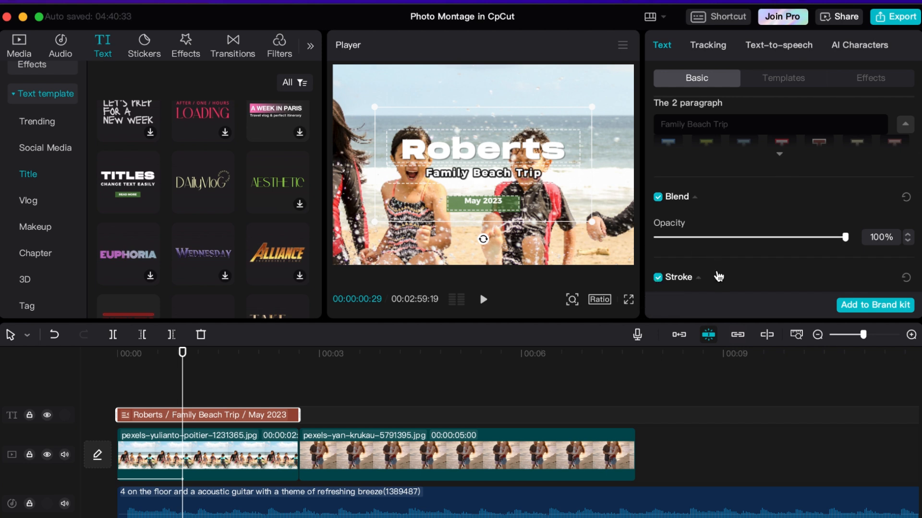
{"action": "scroll", "coordinate": [713, 264], "scroll_direction": "up", "scroll_amount": 5}
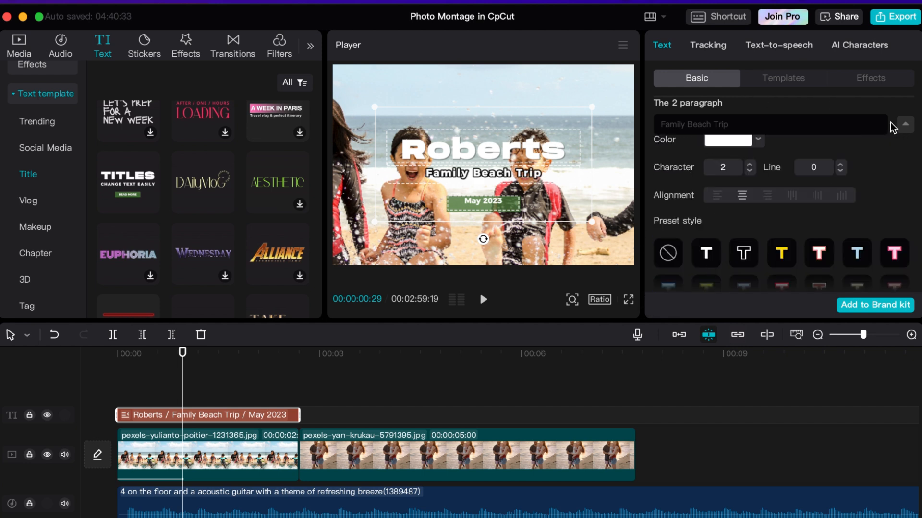
- Enable a black stroke around the family name in the title's first paragraph
{"action": "scroll", "coordinate": [906, 133], "scroll_direction": "down", "scroll_amount": 10}
{"action": "scroll", "coordinate": [805, 187], "scroll_direction": "up", "scroll_amount": 5}
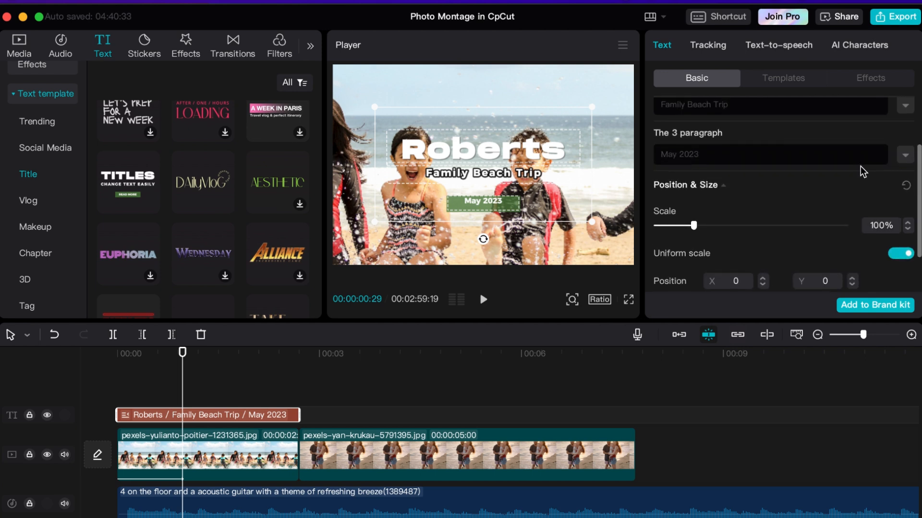
{"action": "left_click", "coordinate": [905, 142]}
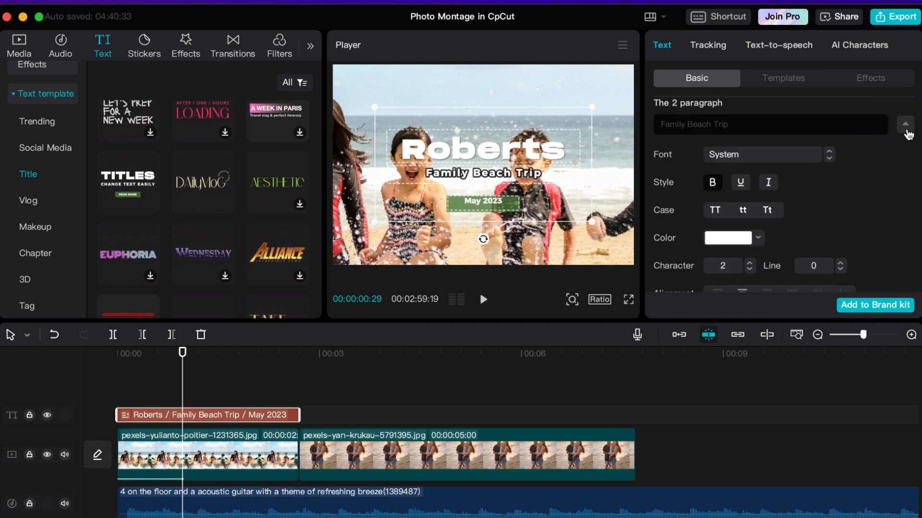
{"action": "left_click", "coordinate": [904, 124]}
{"action": "left_click", "coordinate": [905, 127]}
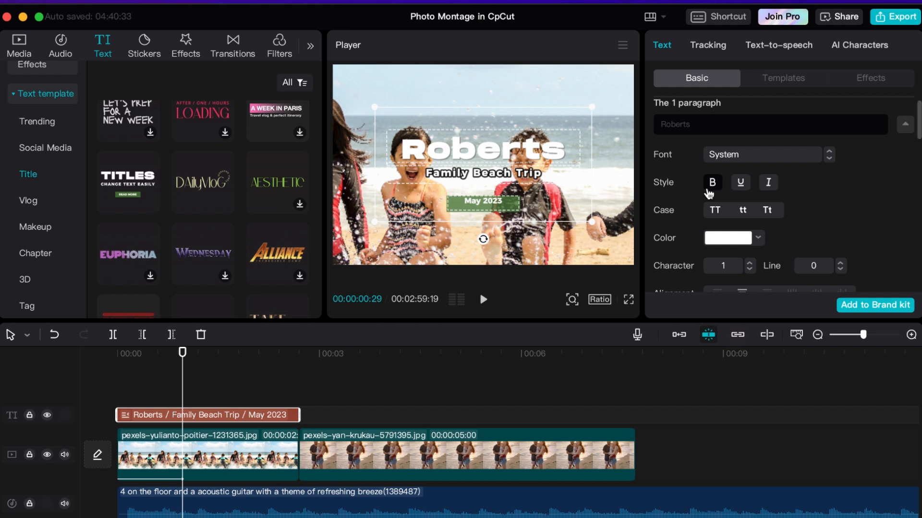
{"action": "scroll", "coordinate": [694, 195], "scroll_direction": "down", "scroll_amount": 5}
{"action": "scroll", "coordinate": [693, 198], "scroll_direction": "down", "scroll_amount": 5}
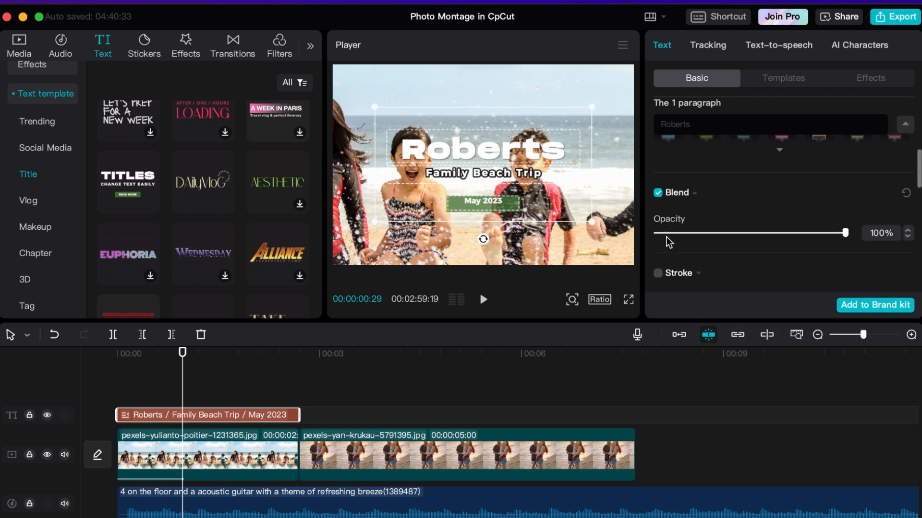
{"action": "left_click", "coordinate": [659, 224]}
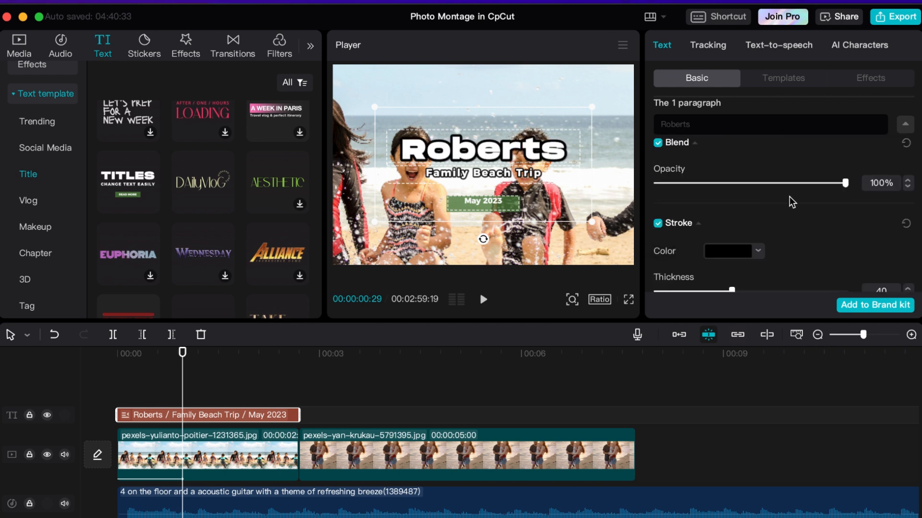
{"action": "scroll", "coordinate": [797, 198], "scroll_direction": "up", "scroll_amount": 5}
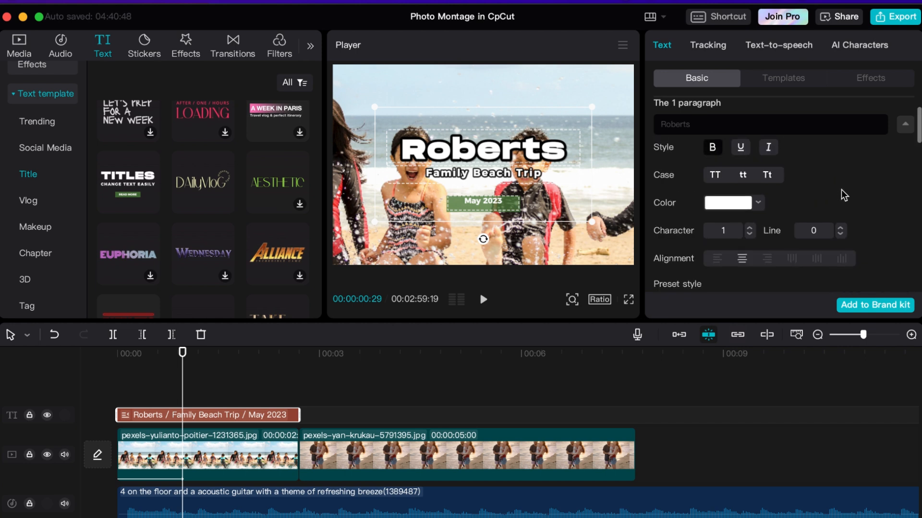
- Enable a black stroke around the May 2023 text in the title's third paragraph
{"action": "scroll", "coordinate": [851, 189], "scroll_direction": "down", "scroll_amount": 1}
{"action": "left_click", "coordinate": [905, 125]}
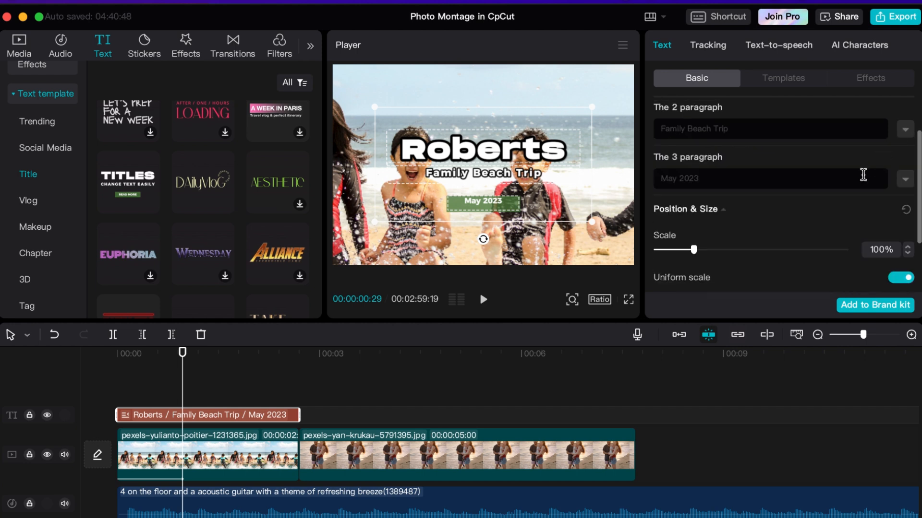
{"action": "left_click", "coordinate": [904, 180]}
{"action": "scroll", "coordinate": [687, 218], "scroll_direction": "down", "scroll_amount": 10}
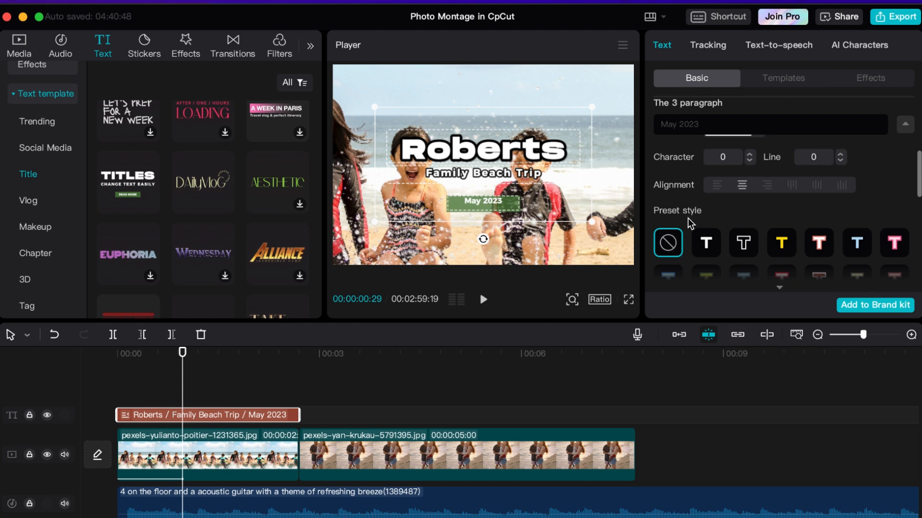
{"action": "scroll", "coordinate": [691, 221], "scroll_direction": "down", "scroll_amount": 4}
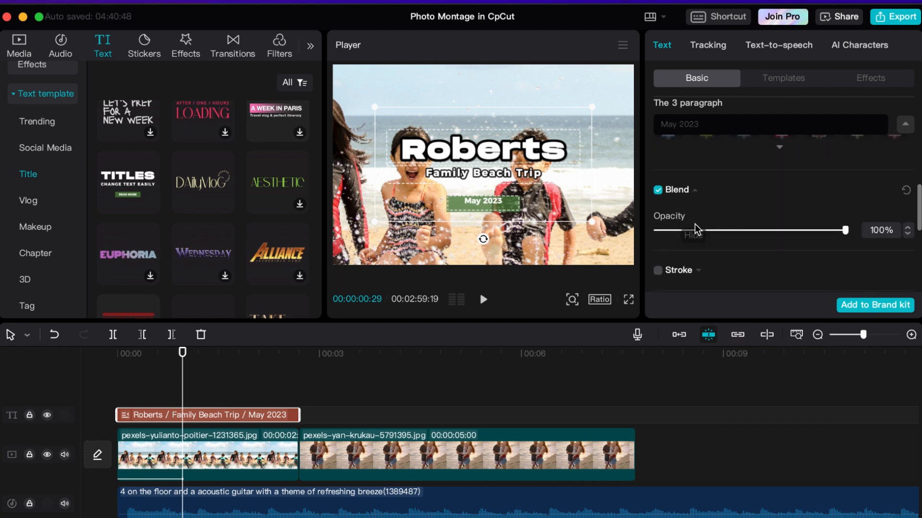
{"action": "left_click", "coordinate": [658, 238]}
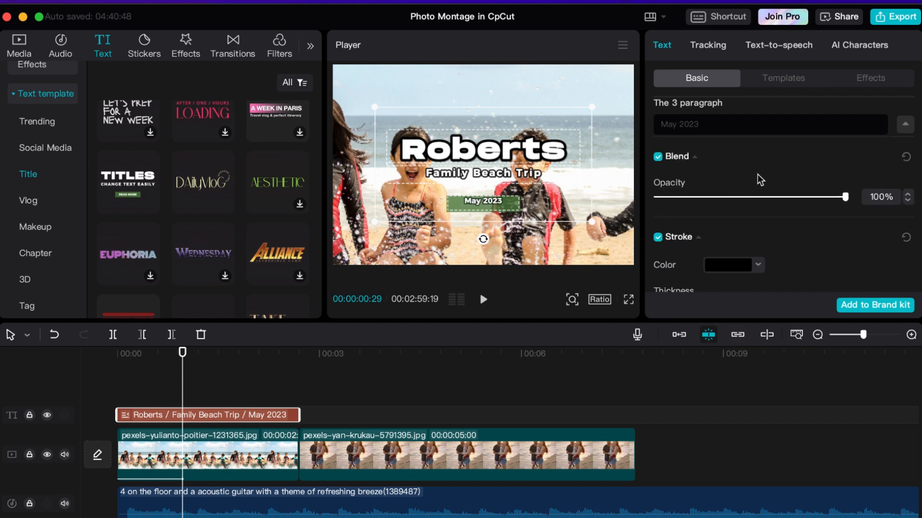
{"action": "left_click", "coordinate": [903, 129]}
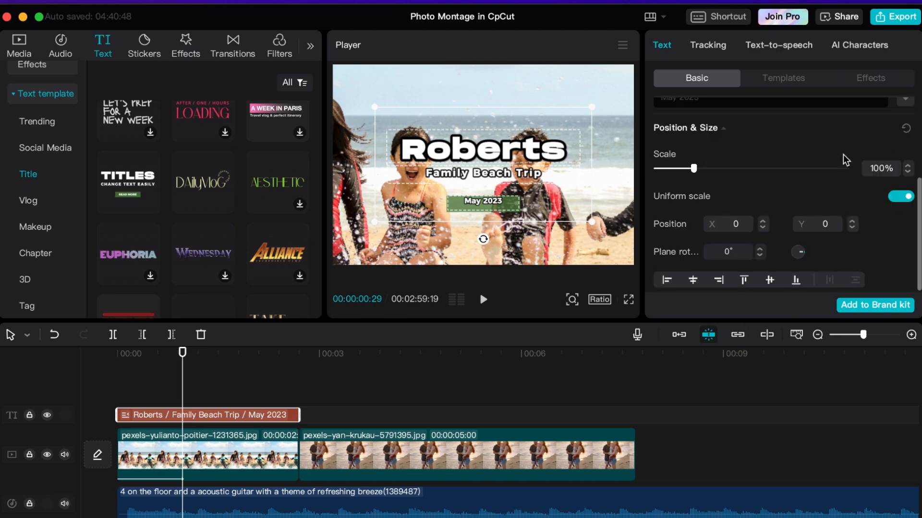
- Play the montage from the start into the second photo to check the outlined opening title
{"action": "left_click_drag", "start_coordinate": [194, 383], "coordinate": [110, 373]}
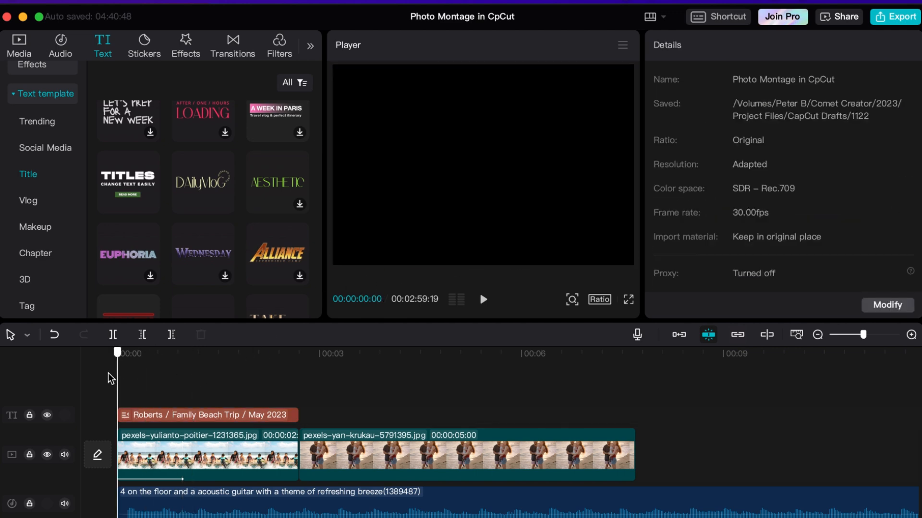
{"action": "key", "text": "space"}
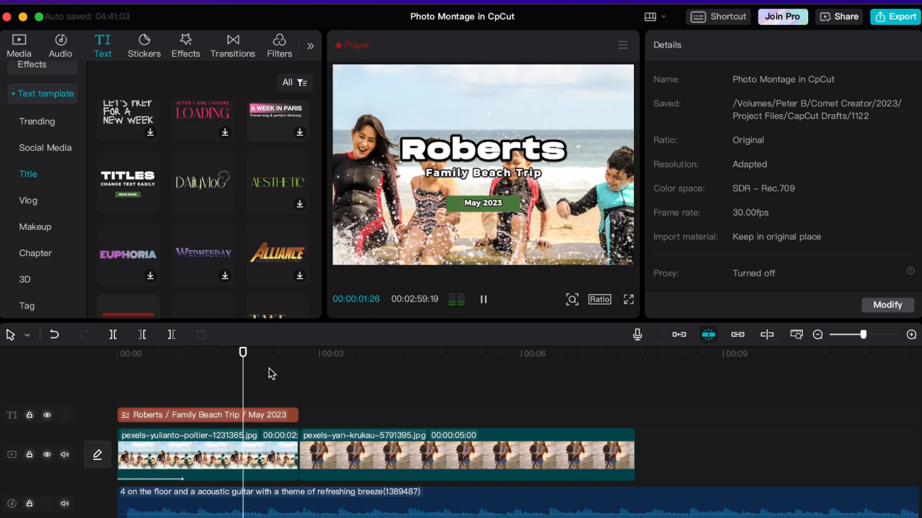
{"action": "key", "text": "space"}
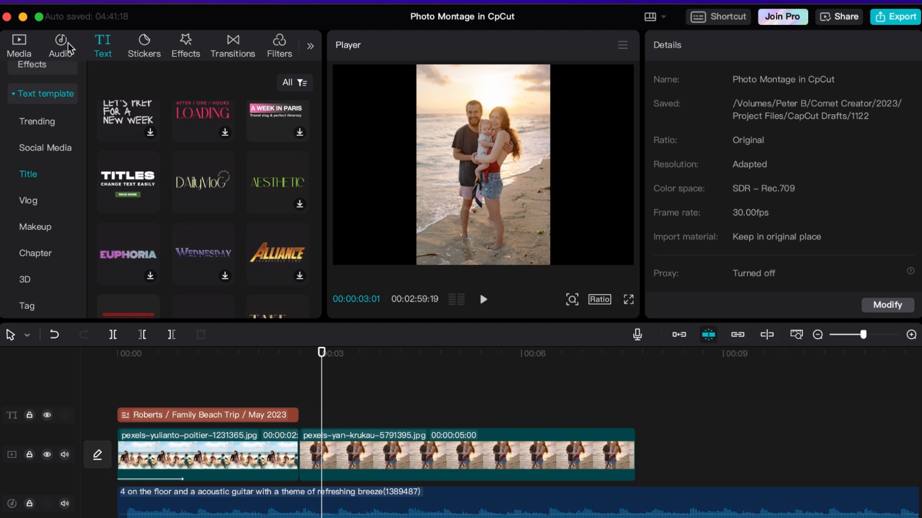
- Replace the sunset couple photo after the opening clip with the photo of the sun-hat mother holding a toddler
{"action": "left_click", "coordinate": [26, 44]}
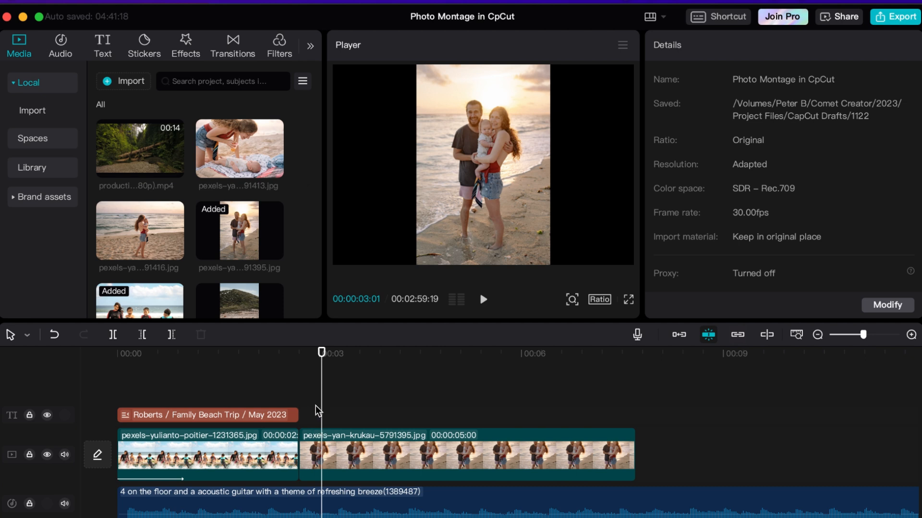
{"action": "mouse_move", "coordinate": [318, 412]}
{"action": "left_mouse_down"}
{"action": "mouse_move", "coordinate": [282, 411]}
{"action": "mouse_move", "coordinate": [331, 411]}
{"action": "left_mouse_up"}
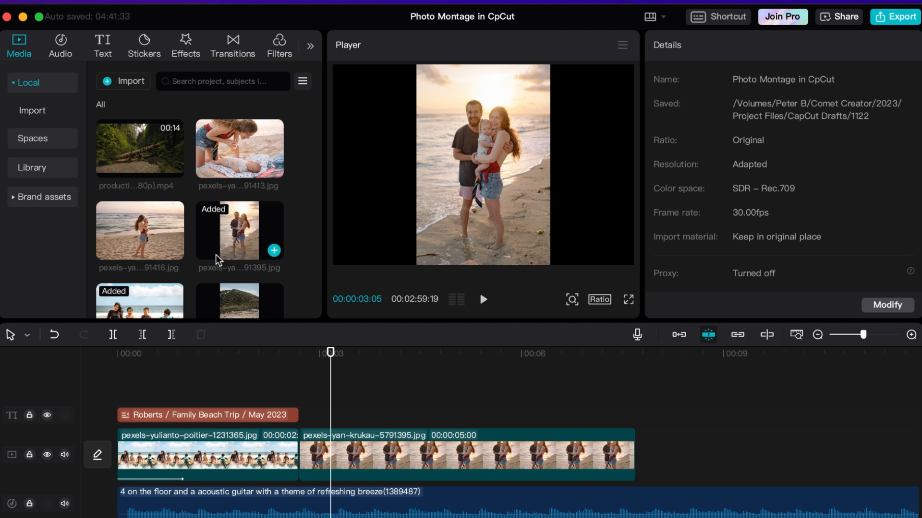
{"action": "scroll", "coordinate": [229, 276], "scroll_direction": "down", "scroll_amount": 1}
{"action": "scroll", "coordinate": [229, 276], "scroll_direction": "up", "scroll_amount": 1}
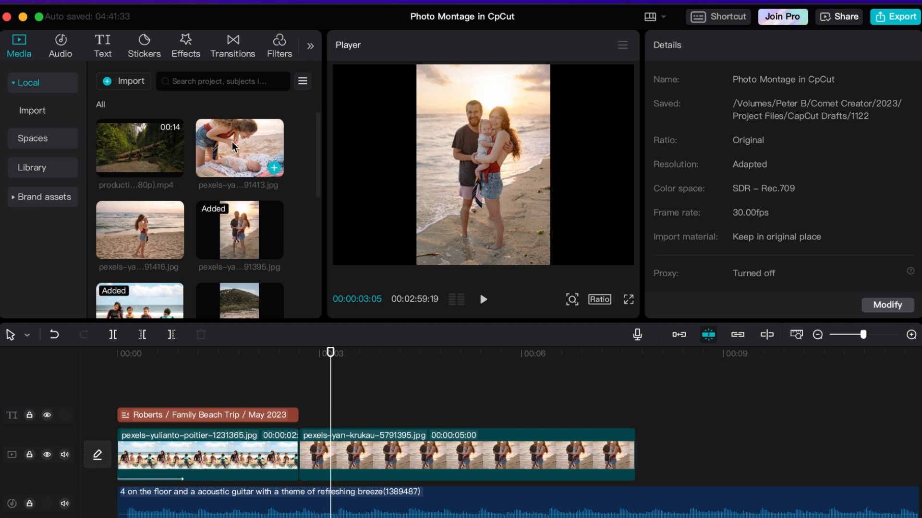
{"action": "left_click_drag", "start_coordinate": [235, 141], "coordinate": [281, 226]}
{"action": "left_click_drag", "start_coordinate": [283, 232], "coordinate": [315, 327]}
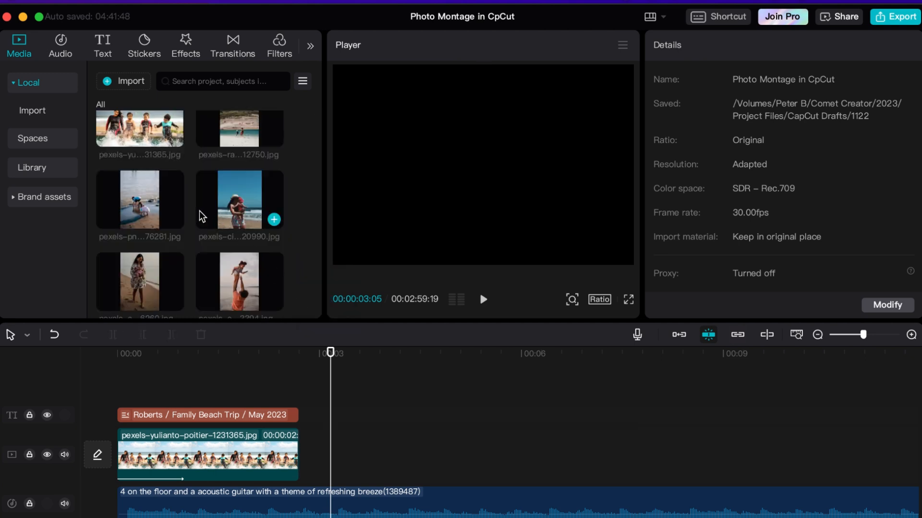
{"action": "left_click", "coordinate": [227, 213]}
{"action": "left_click_drag", "start_coordinate": [222, 199], "coordinate": [298, 452]}
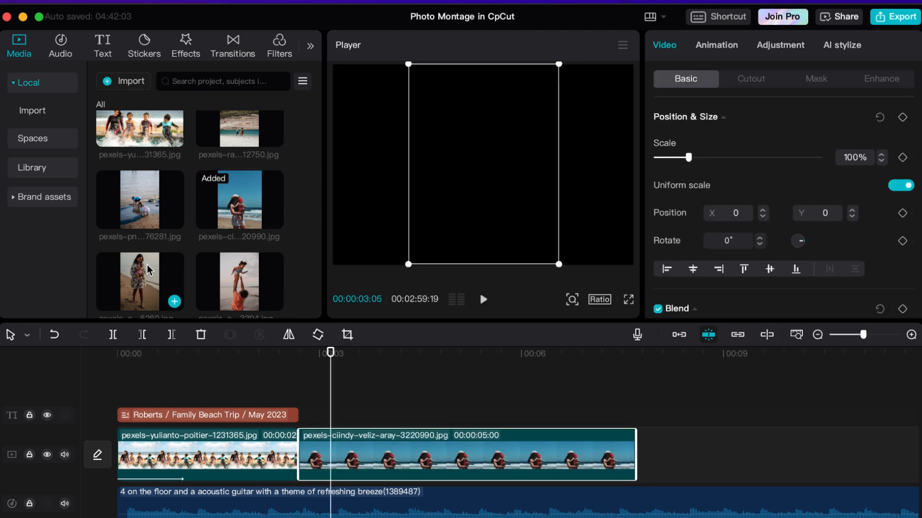
- Add the floral-dress mother photo and the lifted-child photo on separate tracks above the sun-hat photo
{"action": "left_click_drag", "start_coordinate": [140, 283], "coordinate": [304, 405]}
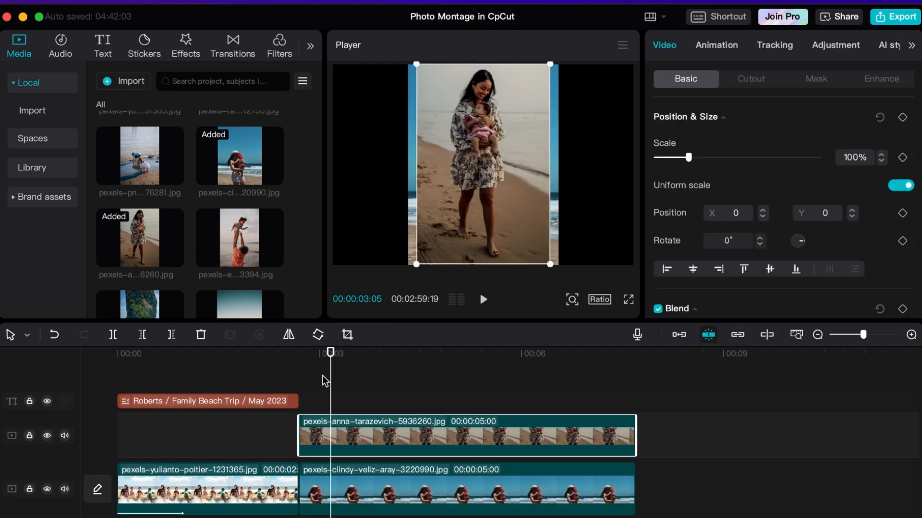
{"action": "left_click_drag", "start_coordinate": [219, 232], "coordinate": [320, 377]}
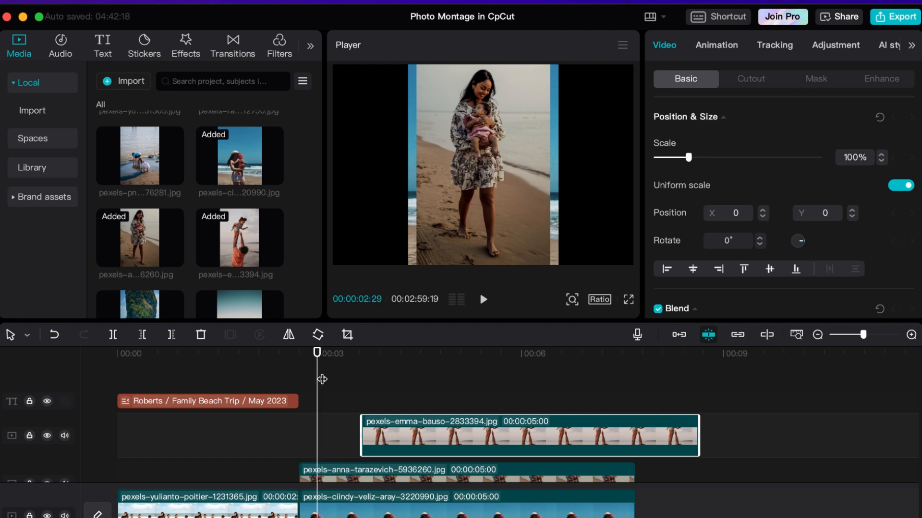
{"action": "left_click_drag", "start_coordinate": [406, 423], "coordinate": [479, 428]}
{"action": "scroll", "coordinate": [401, 427], "scroll_direction": "down", "scroll_amount": 3}
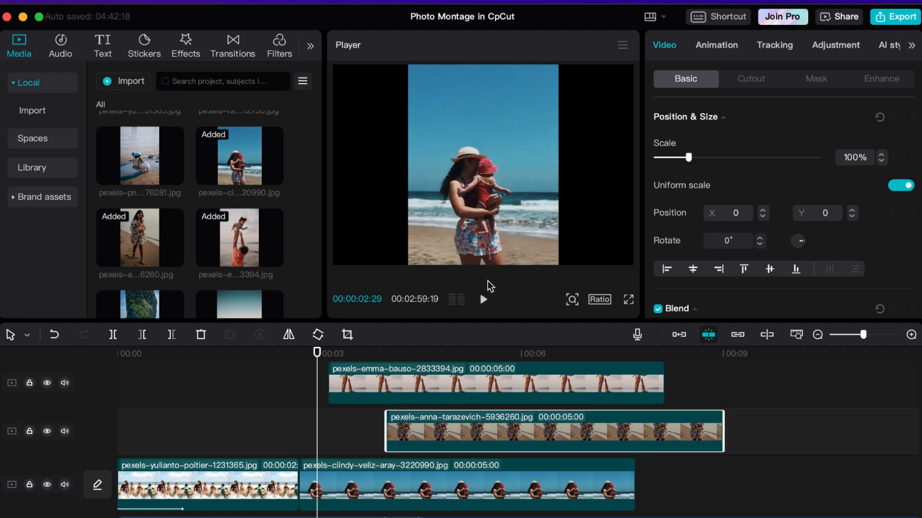
- Move the sun-hat mother photo to the left side of the frame, to about X -1229
{"action": "left_click", "coordinate": [336, 494]}
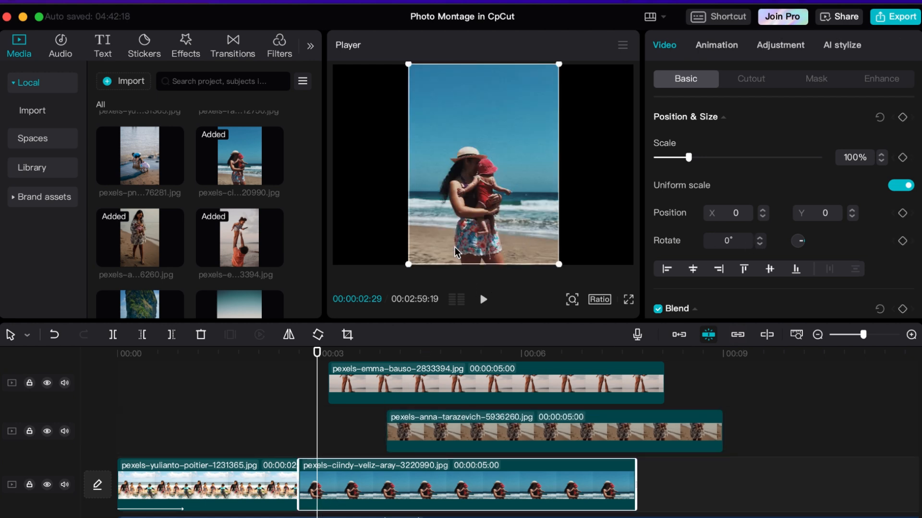
{"action": "left_click_drag", "start_coordinate": [318, 406], "coordinate": [296, 408]}
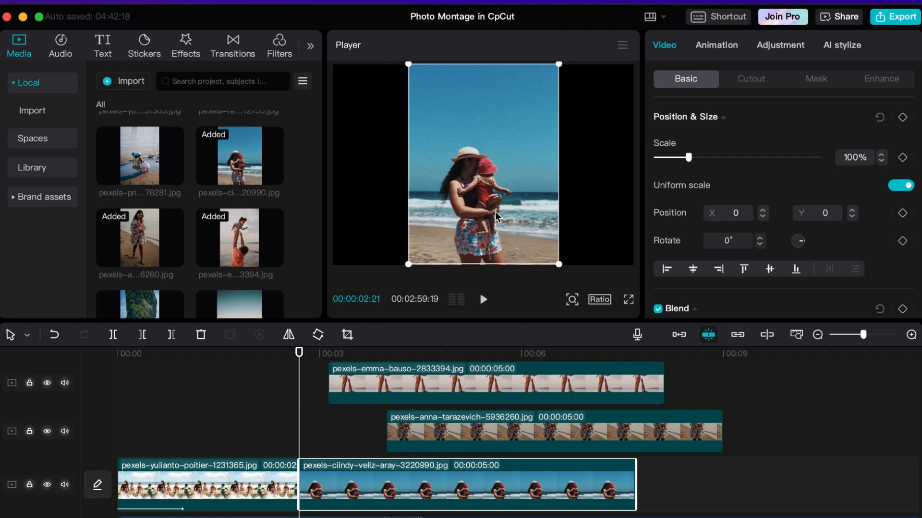
{"action": "left_click_drag", "start_coordinate": [498, 216], "coordinate": [398, 212]}
- Place the lifted-child photo on the right side of the frame at X 1280 and stagger the two upper clips' start times
{"action": "left_click_drag", "start_coordinate": [442, 423], "coordinate": [354, 425]}
{"action": "mouse_move", "coordinate": [487, 168]}
{"action": "left_mouse_down"}
{"action": "mouse_move", "coordinate": [496, 169]}
{"action": "mouse_move", "coordinate": [486, 177]}
{"action": "mouse_move", "coordinate": [485, 165]}
{"action": "left_mouse_up"}
{"action": "left_click_drag", "start_coordinate": [424, 387], "coordinate": [407, 391]}
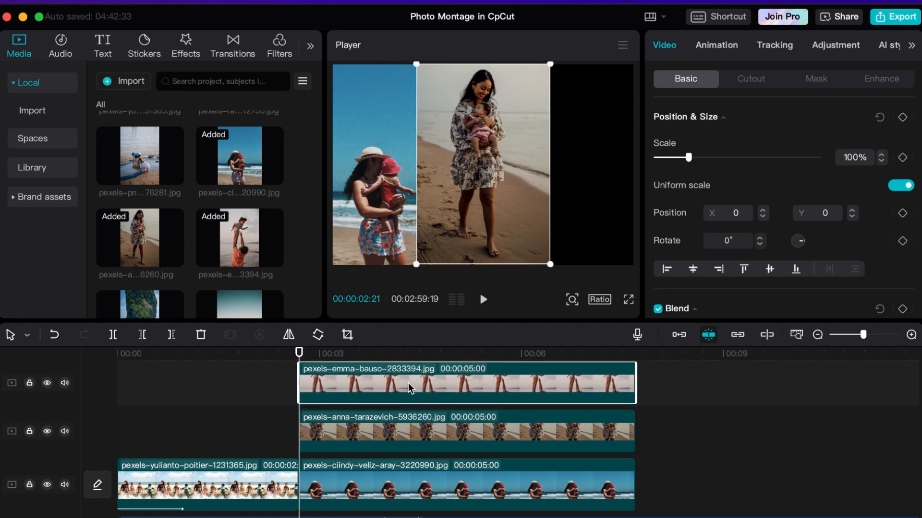
{"action": "left_click_drag", "start_coordinate": [447, 260], "coordinate": [562, 206]}
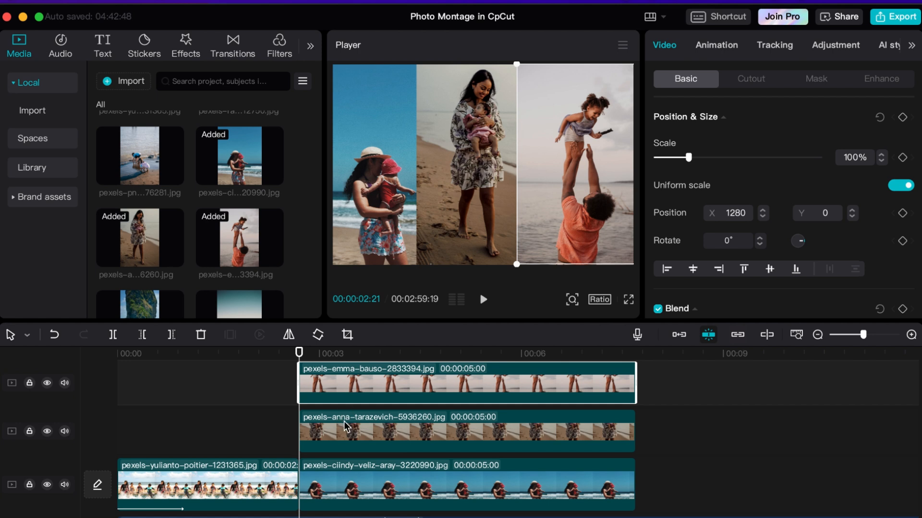
{"action": "left_click_drag", "start_coordinate": [344, 421], "coordinate": [383, 386]}
- Apply the Shake Down entrance animation to the sun-hat mother photo
{"action": "left_click", "coordinate": [326, 482]}
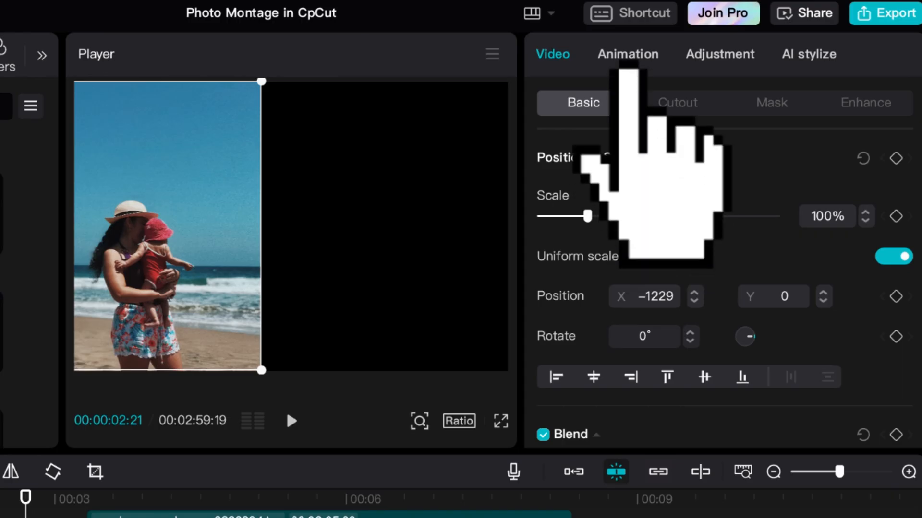
{"action": "left_click", "coordinate": [628, 56]}
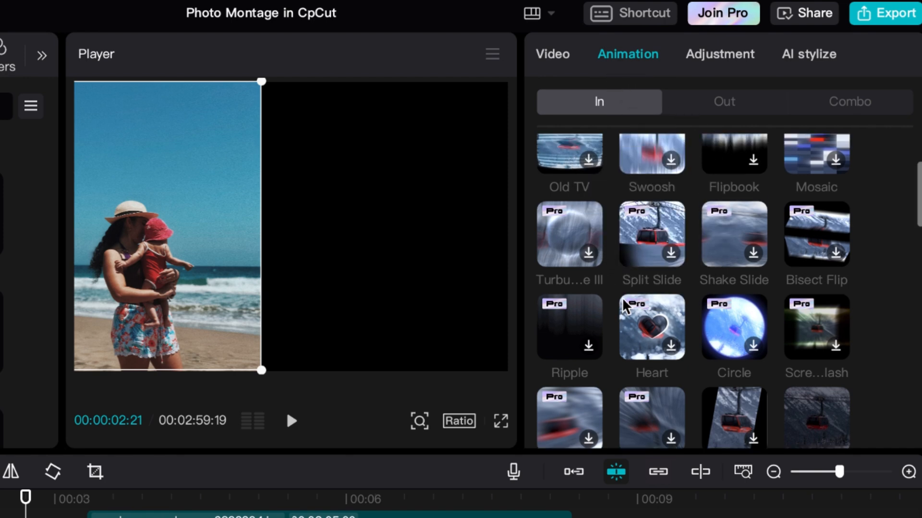
{"action": "scroll", "coordinate": [624, 309], "scroll_direction": "down", "scroll_amount": 3}
{"action": "scroll", "coordinate": [649, 319], "scroll_direction": "down", "scroll_amount": 12}
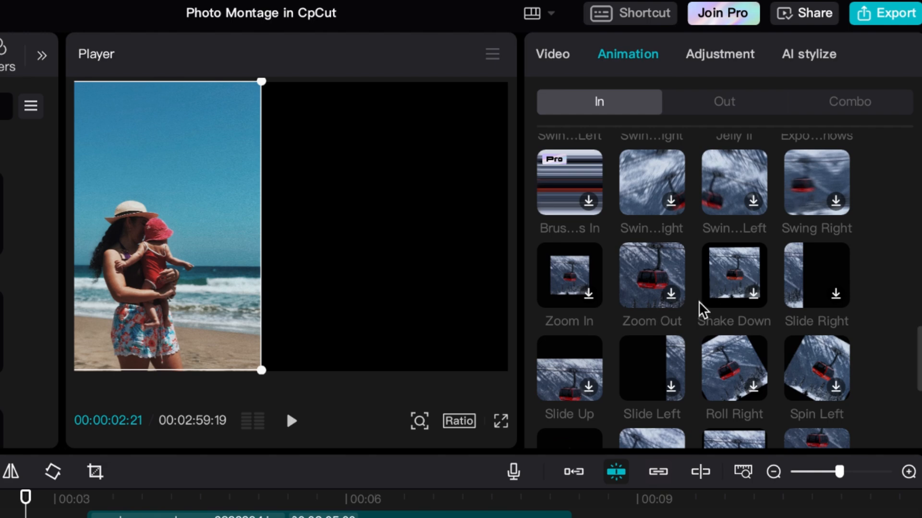
{"action": "scroll", "coordinate": [672, 297], "scroll_direction": "down", "scroll_amount": 4}
{"action": "scroll", "coordinate": [696, 309], "scroll_direction": "down", "scroll_amount": 2}
{"action": "scroll", "coordinate": [696, 309], "scroll_direction": "up", "scroll_amount": 3}
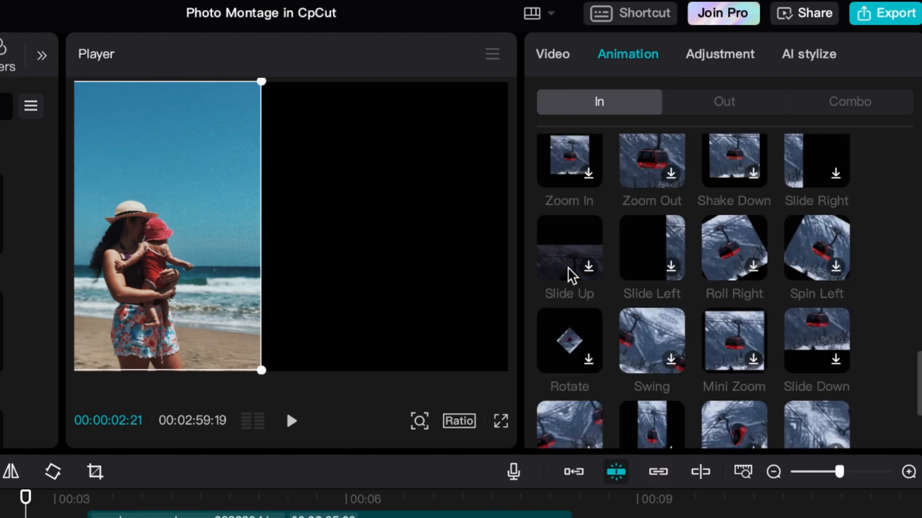
{"action": "scroll", "coordinate": [737, 192], "scroll_direction": "up", "scroll_amount": 1}
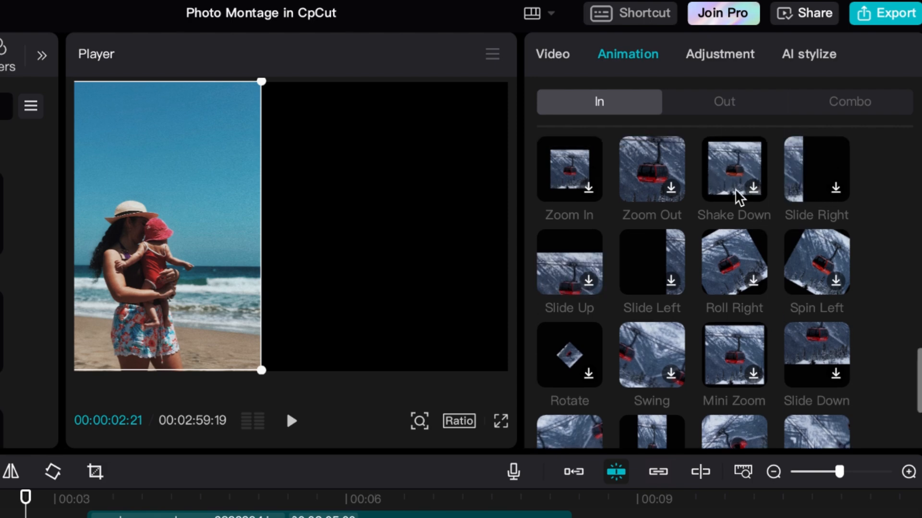
{"action": "left_click", "coordinate": [740, 191]}
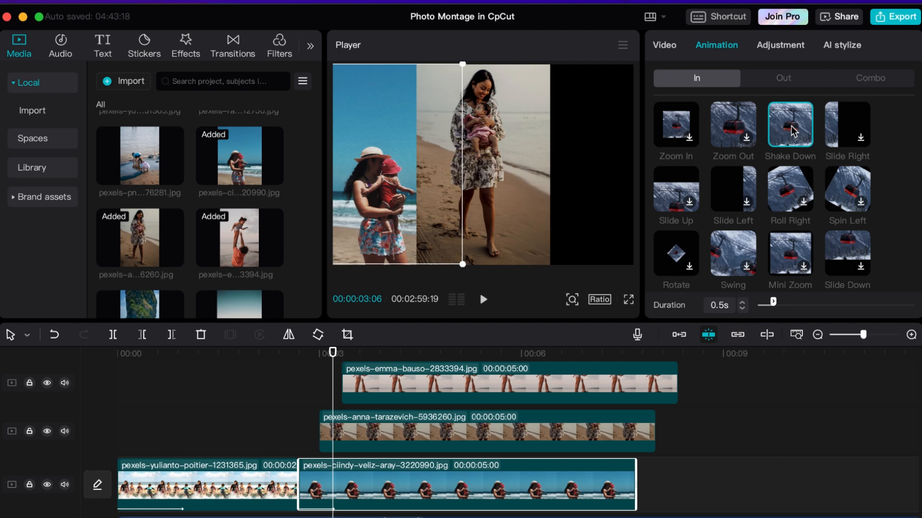
- Delay the floral-dress photo clip to start where the sun-hat photo's Shake Down animation ends, and play the staggered entrances
{"action": "left_click_drag", "start_coordinate": [324, 353], "coordinate": [278, 355]}
{"action": "key", "text": "space"}
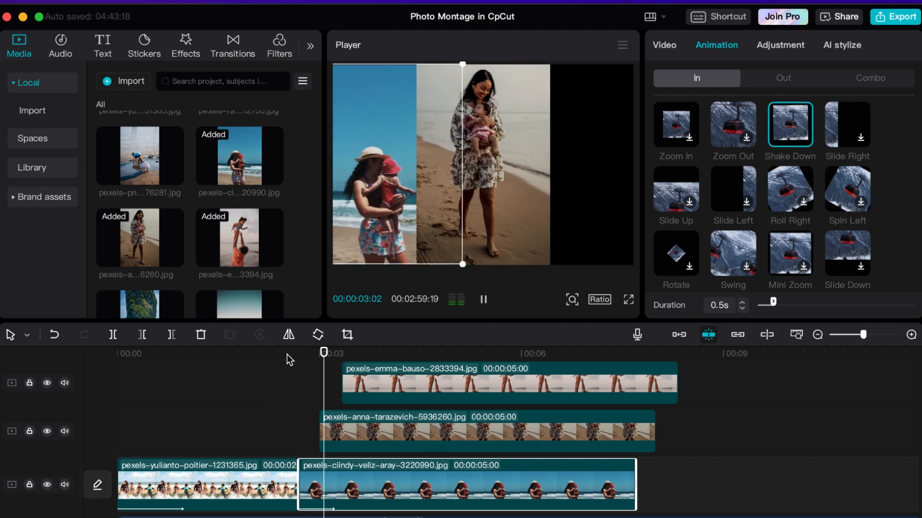
{"action": "key", "text": "space"}
{"action": "left_click", "coordinate": [326, 357]}
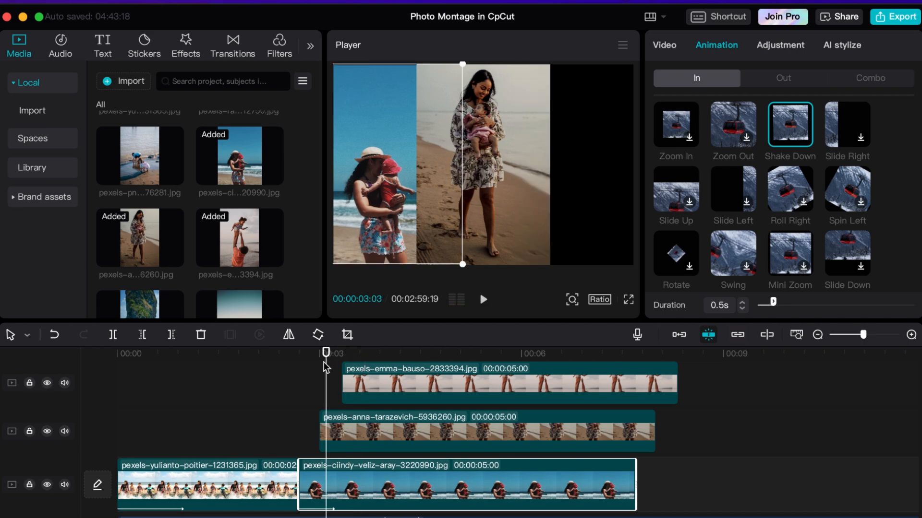
{"action": "key", "text": "super+equal"}
{"action": "key", "text": "super+equal"}
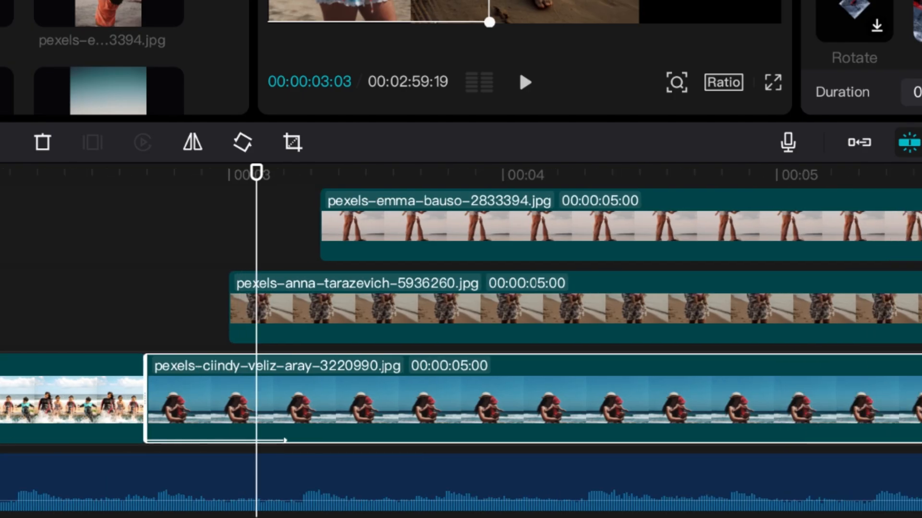
{"action": "mouse_move", "coordinate": [333, 312]}
{"action": "left_mouse_down"}
{"action": "mouse_move", "coordinate": [415, 308]}
{"action": "mouse_move", "coordinate": [413, 300]}
{"action": "left_mouse_up"}
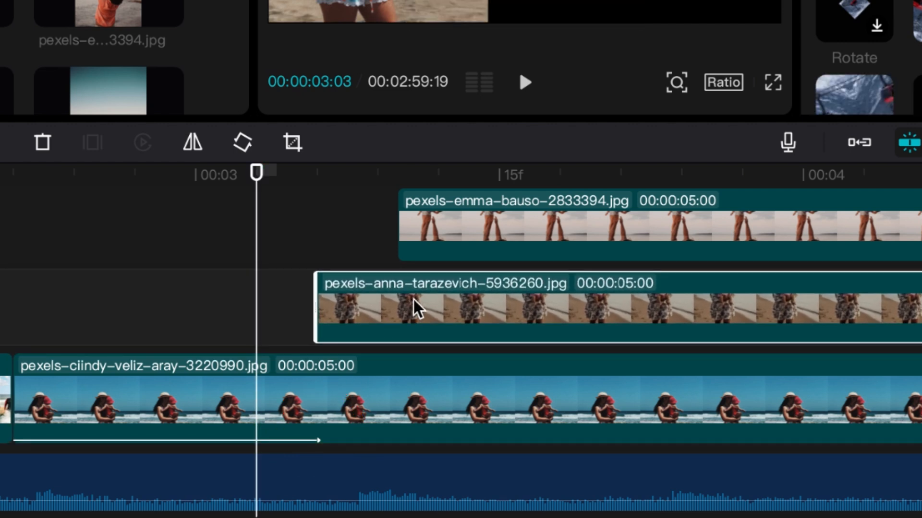
{"action": "key", "text": "space"}
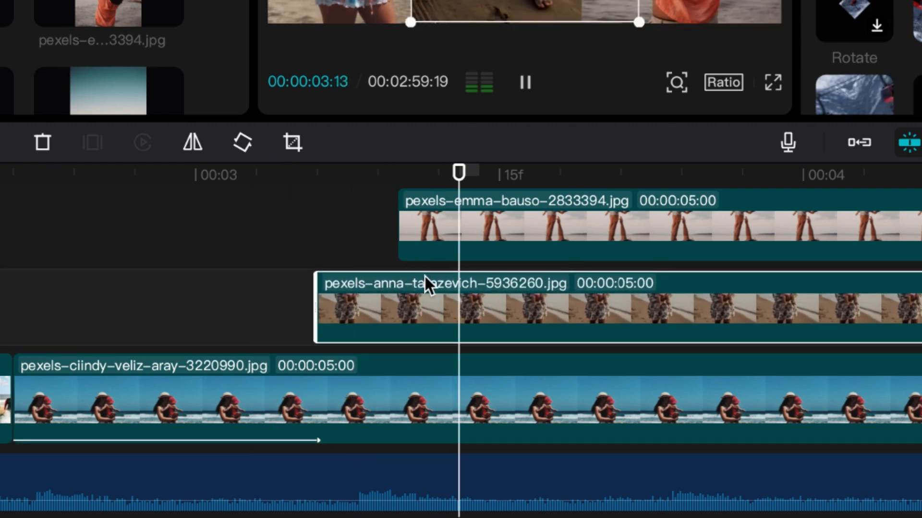
{"action": "key", "text": "space"}
- Try the Slide Right entrance animation on the floral-dress photo and apply Shake Down instead
{"action": "left_click", "coordinate": [337, 173]}
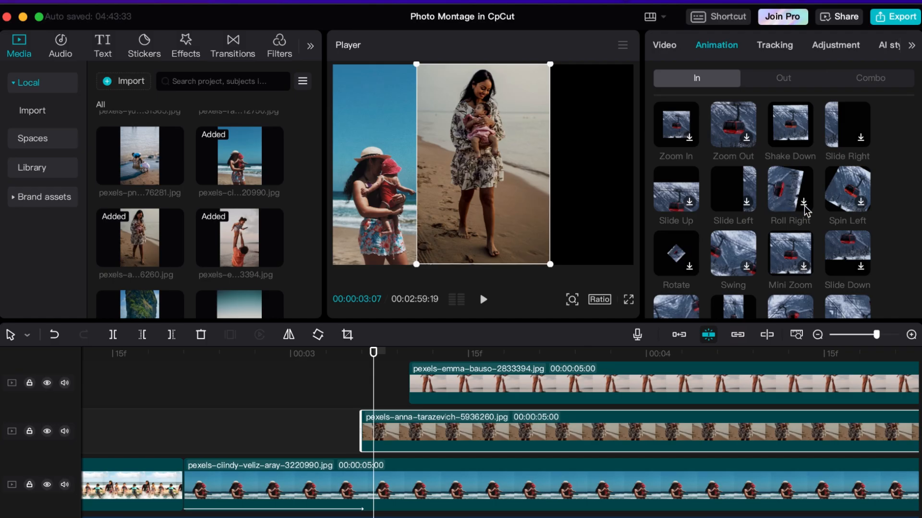
{"action": "left_click", "coordinate": [788, 124]}
{"action": "left_click", "coordinate": [843, 132]}
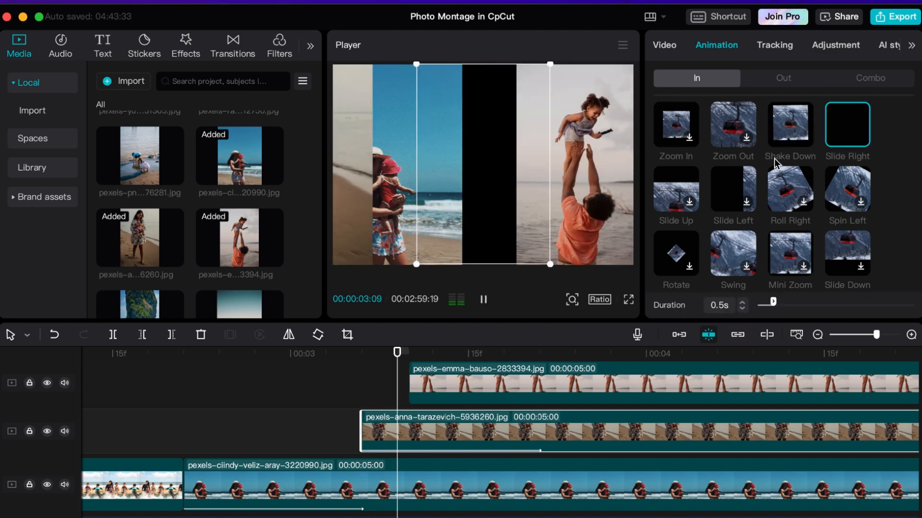
{"action": "scroll", "coordinate": [823, 202], "scroll_direction": "up", "scroll_amount": 1}
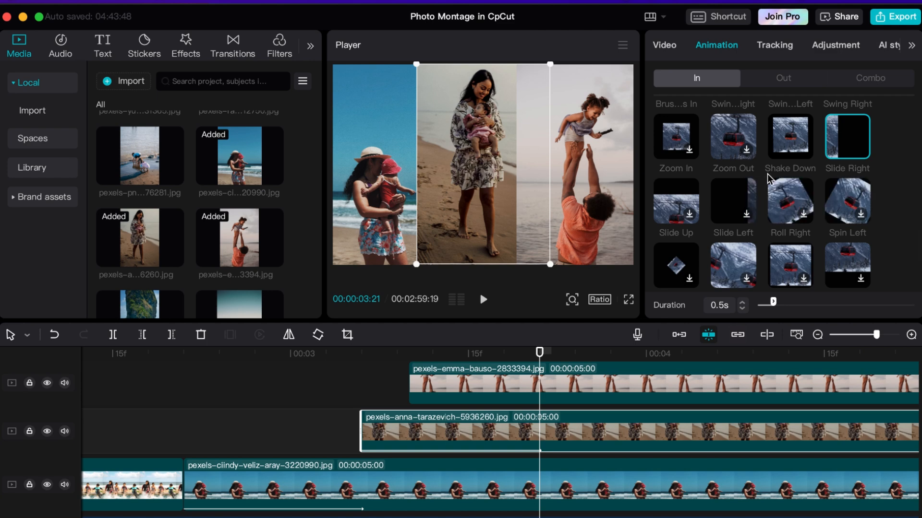
{"action": "left_click", "coordinate": [798, 154]}
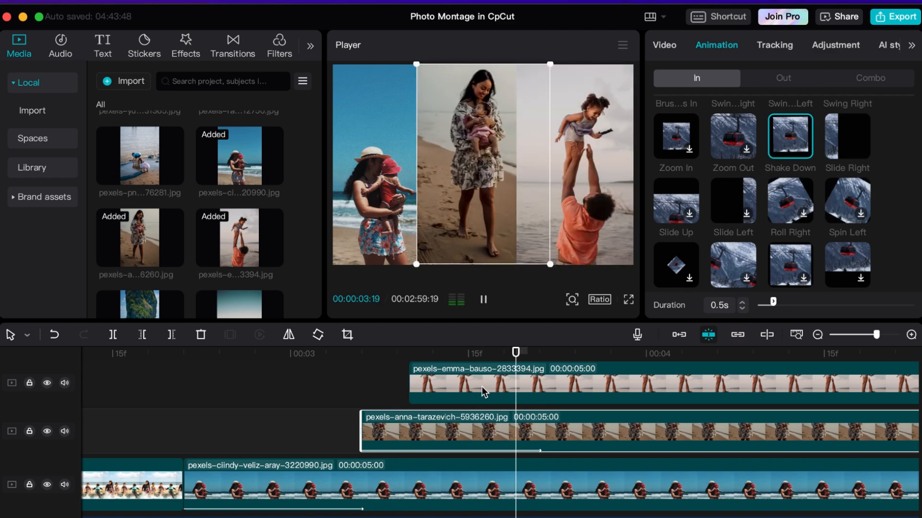
- Delay the lifted-child photo clip to start where the floral-dress photo's animation ends, and apply the Shake Down entrance animation to it
{"action": "key", "text": "space"}
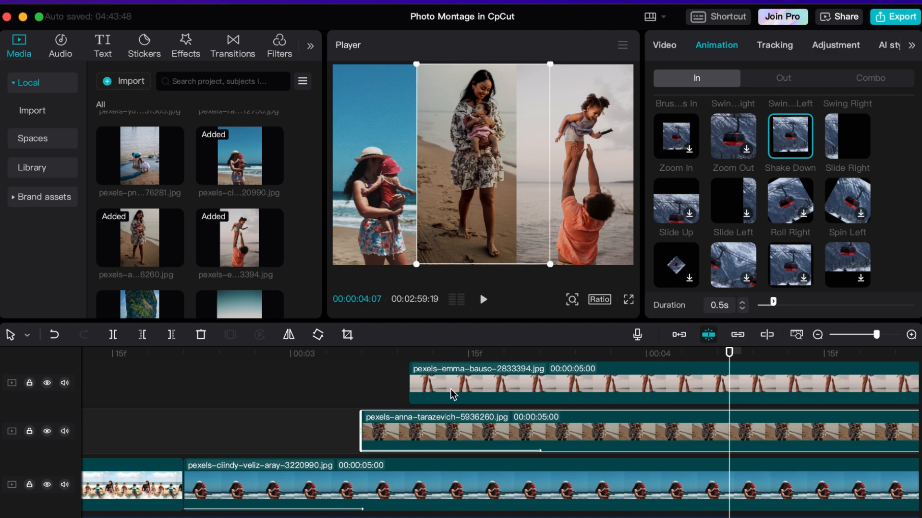
{"action": "left_click_drag", "start_coordinate": [459, 394], "coordinate": [583, 390]}
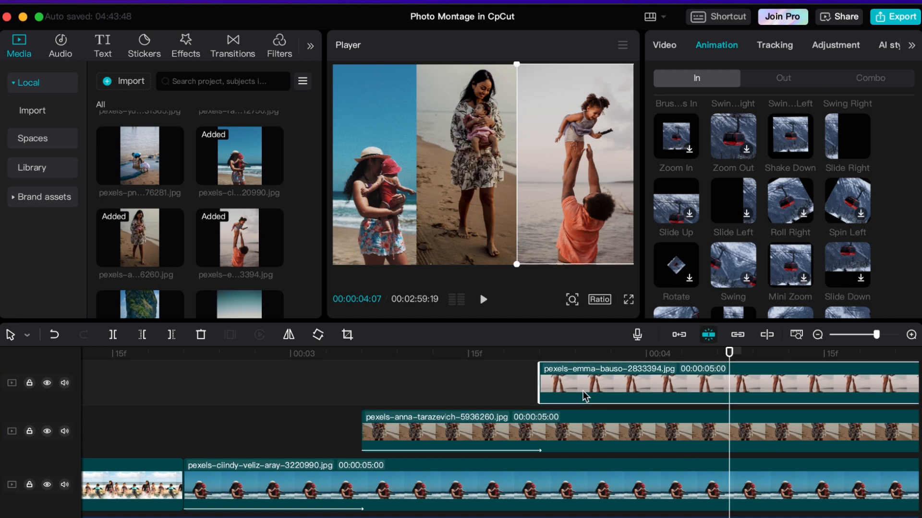
{"action": "left_click", "coordinate": [517, 354]}
{"action": "mouse_move", "coordinate": [517, 359]}
{"action": "left_mouse_down"}
{"action": "mouse_move", "coordinate": [489, 359]}
{"action": "mouse_move", "coordinate": [527, 363]}
{"action": "left_mouse_up"}
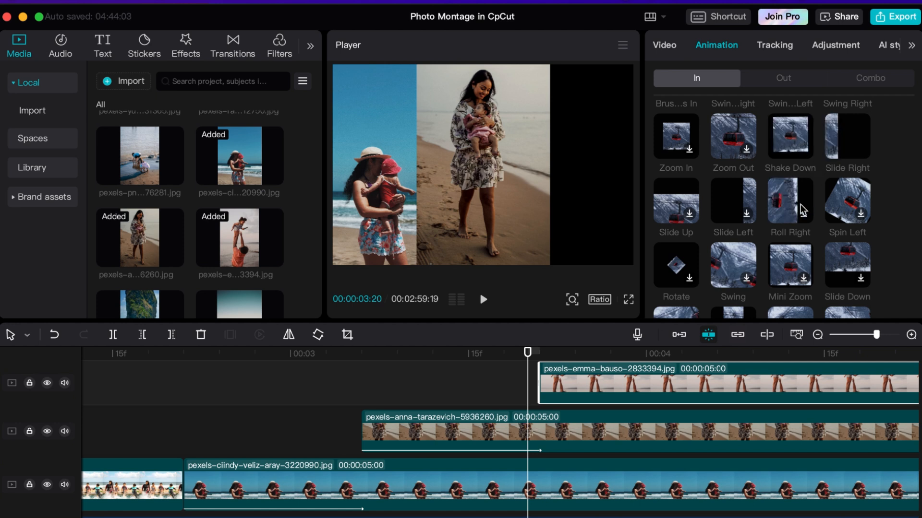
{"action": "scroll", "coordinate": [801, 208], "scroll_direction": "up", "scroll_amount": 2}
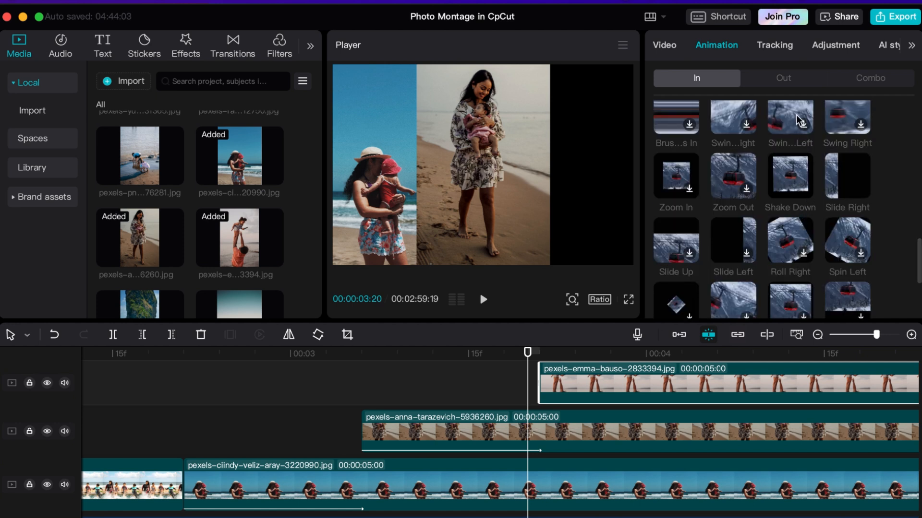
{"action": "left_click", "coordinate": [795, 184]}
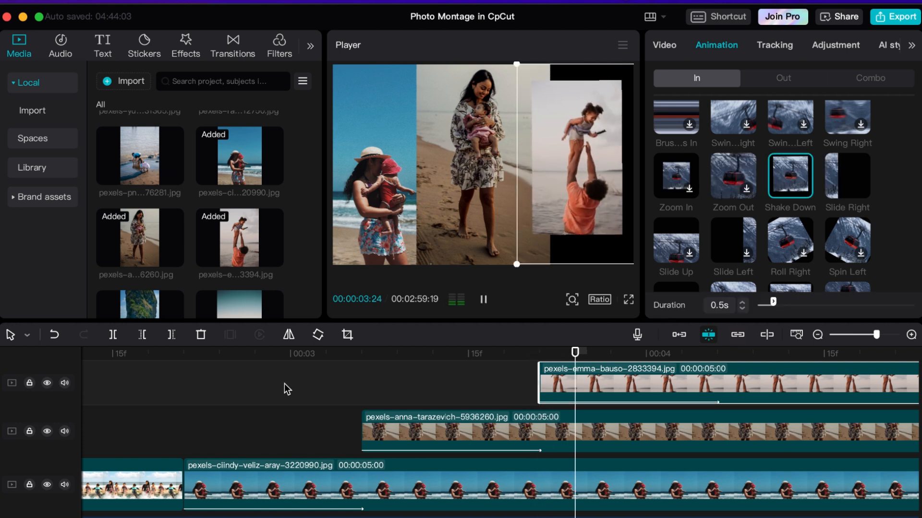
- Play the split-screen section to check the staggered Shake Down entrances of the three photos
{"action": "left_click", "coordinate": [148, 363]}
{"action": "key", "text": "space"}
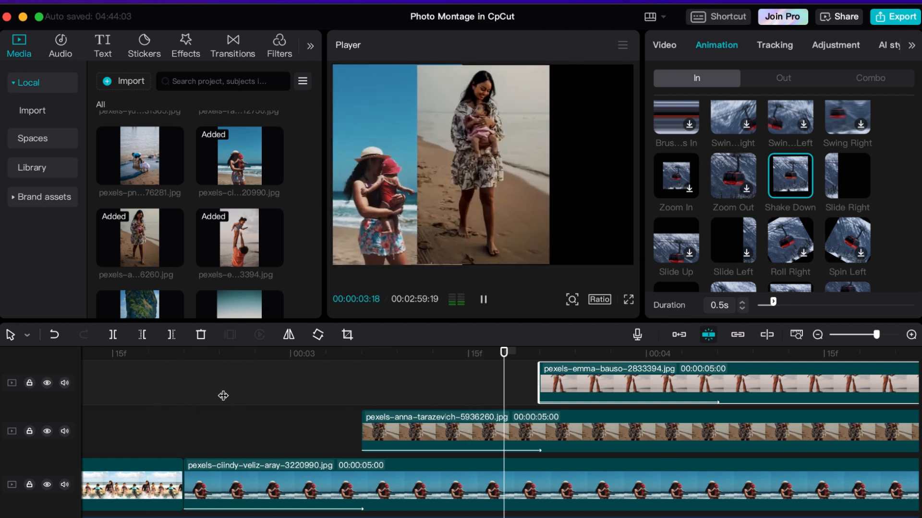
{"action": "key", "text": "space"}
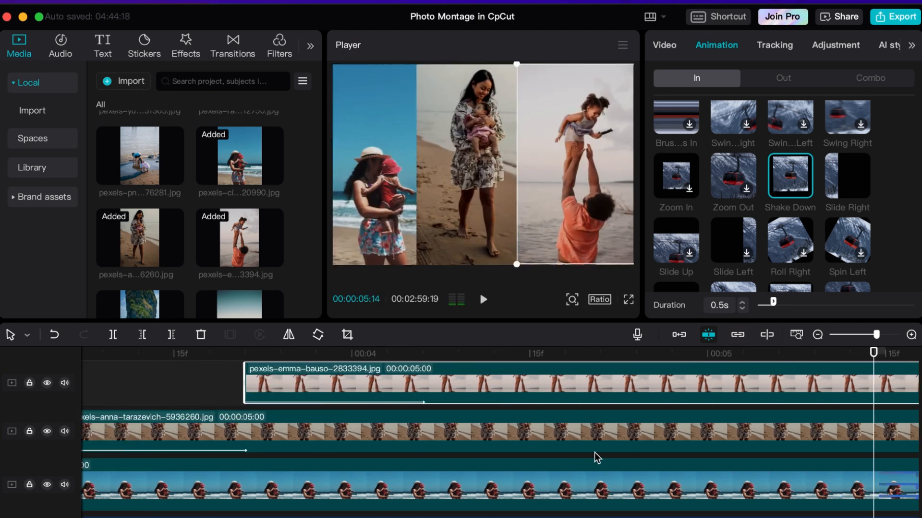
- Locate the next music beat by playback and trim all three split-screen photo clips to end at 00:00:06:04
{"action": "left_click_drag", "start_coordinate": [875, 334], "coordinate": [864, 334]}
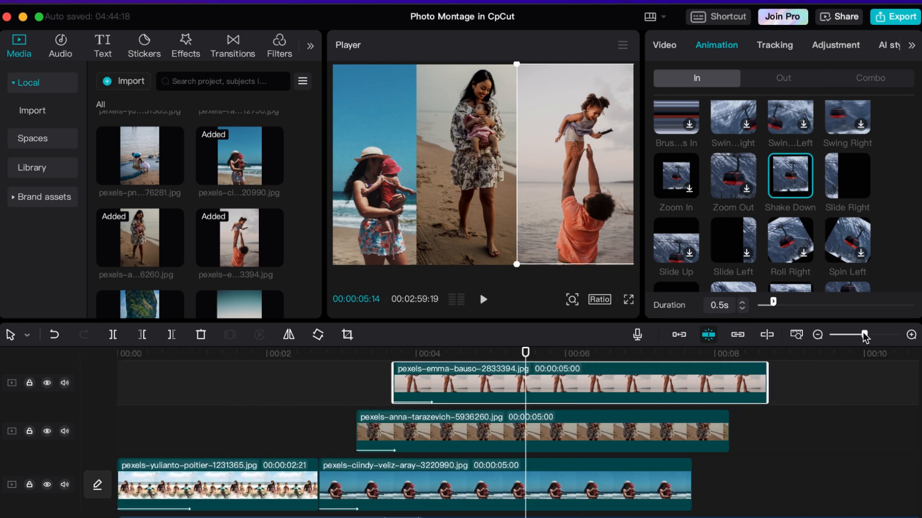
{"action": "key", "text": "space"}
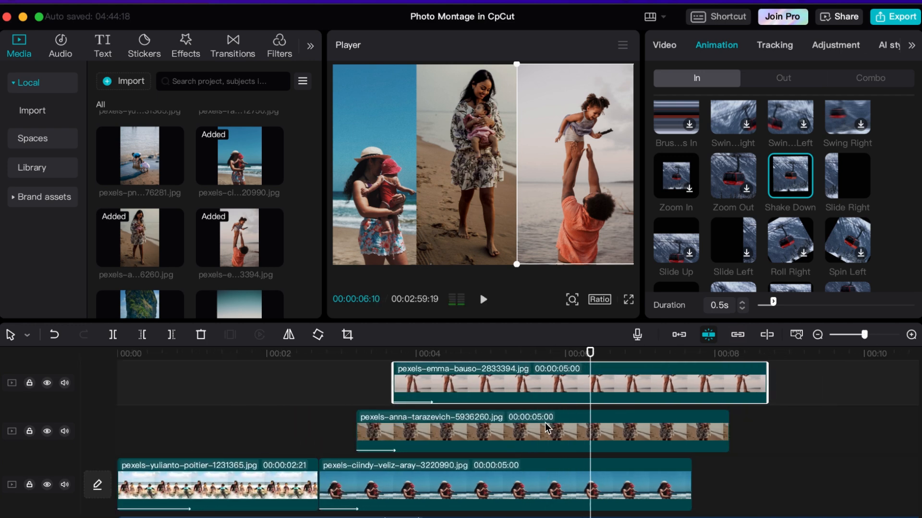
{"action": "left_click_drag", "start_coordinate": [592, 355], "coordinate": [555, 363]}
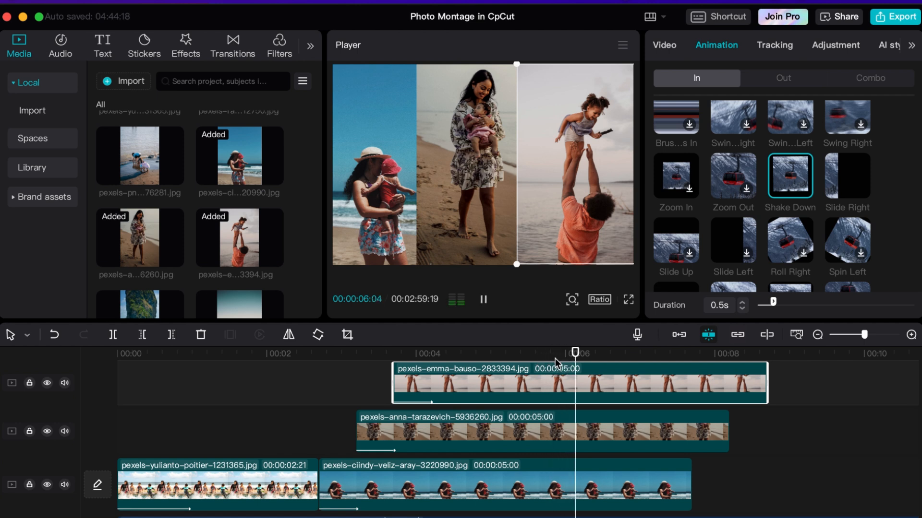
{"action": "key", "text": "space"}
{"action": "mouse_move", "coordinate": [575, 363]}
{"action": "left_mouse_down"}
{"action": "mouse_move", "coordinate": [600, 356]}
{"action": "mouse_move", "coordinate": [562, 360]}
{"action": "mouse_move", "coordinate": [589, 361]}
{"action": "mouse_move", "coordinate": [572, 367]}
{"action": "left_mouse_up"}
{"action": "key", "text": "space"}
{"action": "left_click_drag", "start_coordinate": [764, 374], "coordinate": [574, 386]}
{"action": "left_click_drag", "start_coordinate": [726, 427], "coordinate": [571, 428]}
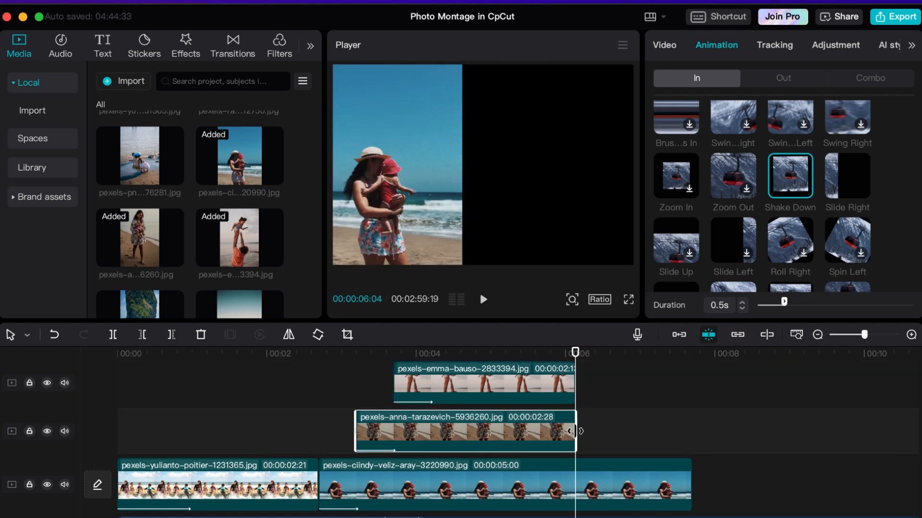
{"action": "left_click_drag", "start_coordinate": [692, 484], "coordinate": [575, 482]}
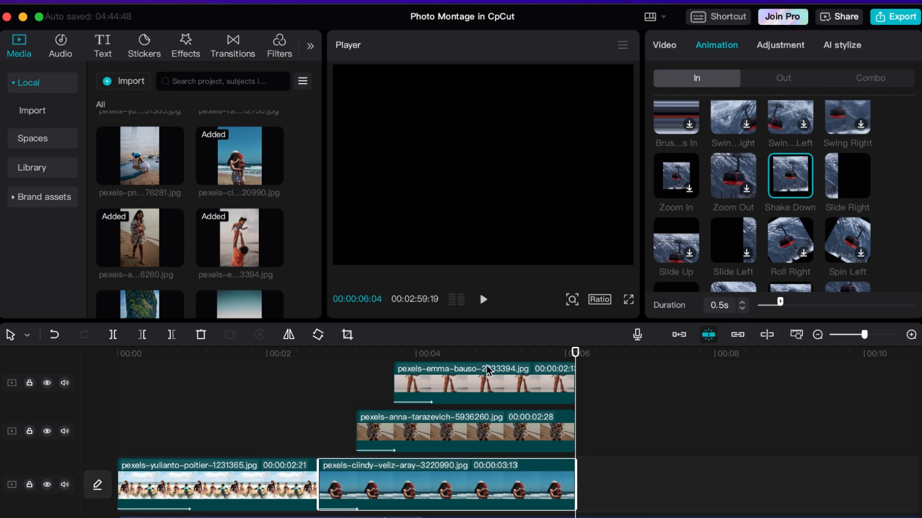
- Add the sunset photo of the couple holding a baby to the main track directly after the sun-hat mother clip
{"action": "left_click_drag", "start_coordinate": [502, 354], "coordinate": [557, 361]}
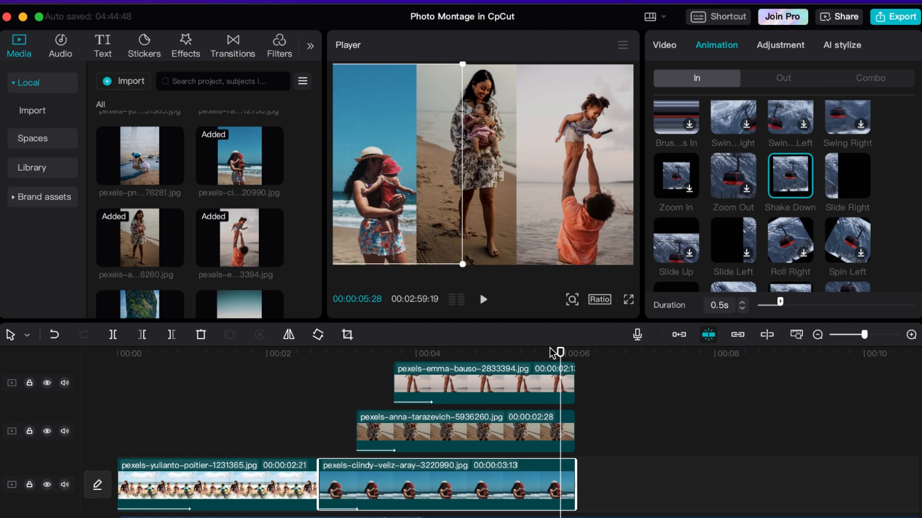
{"action": "scroll", "coordinate": [202, 219], "scroll_direction": "down", "scroll_amount": 3}
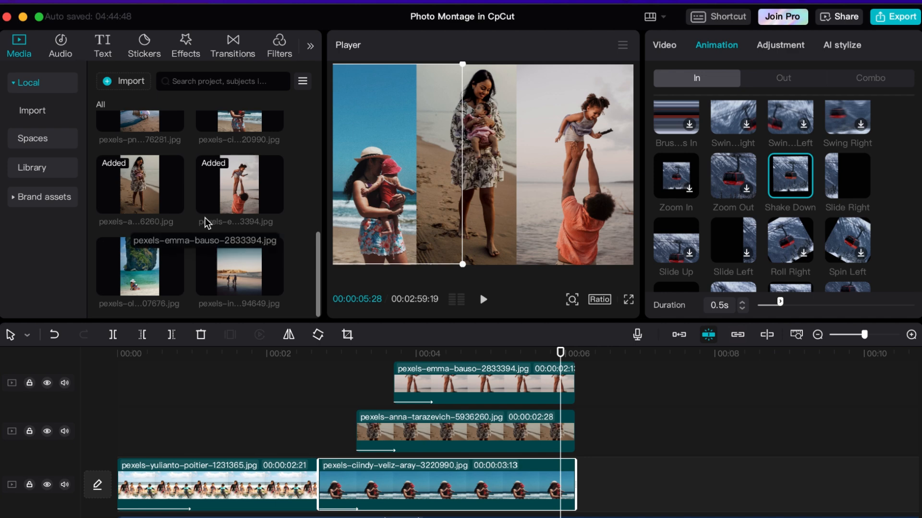
{"action": "scroll", "coordinate": [207, 226], "scroll_direction": "up", "scroll_amount": 8}
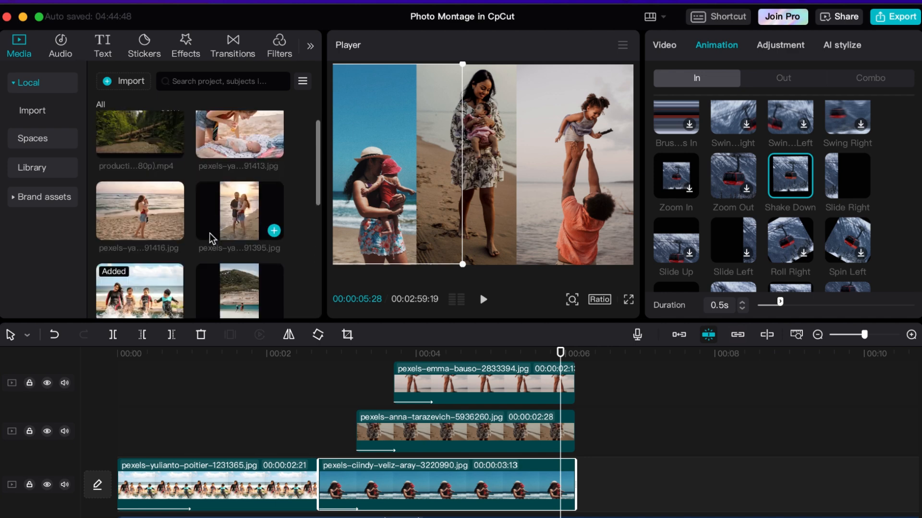
{"action": "scroll", "coordinate": [211, 238], "scroll_direction": "up", "scroll_amount": 1}
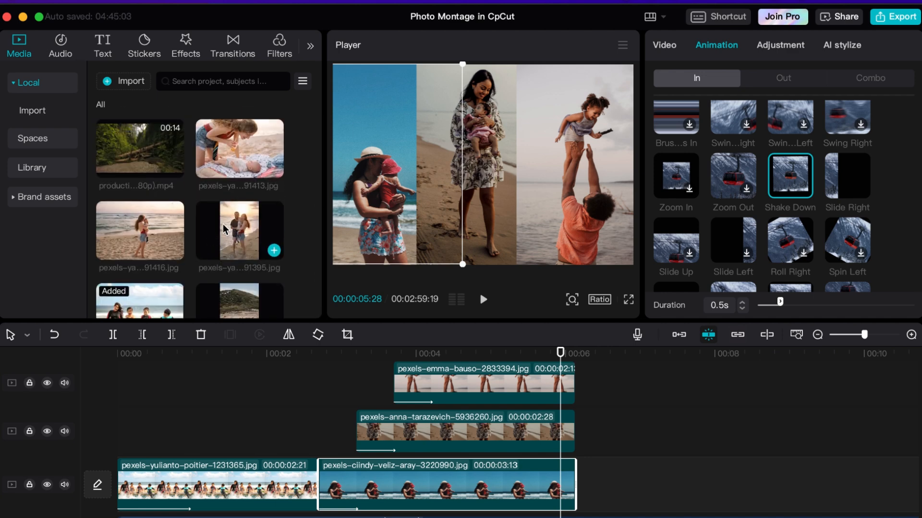
{"action": "left_click_drag", "start_coordinate": [224, 230], "coordinate": [579, 479]}
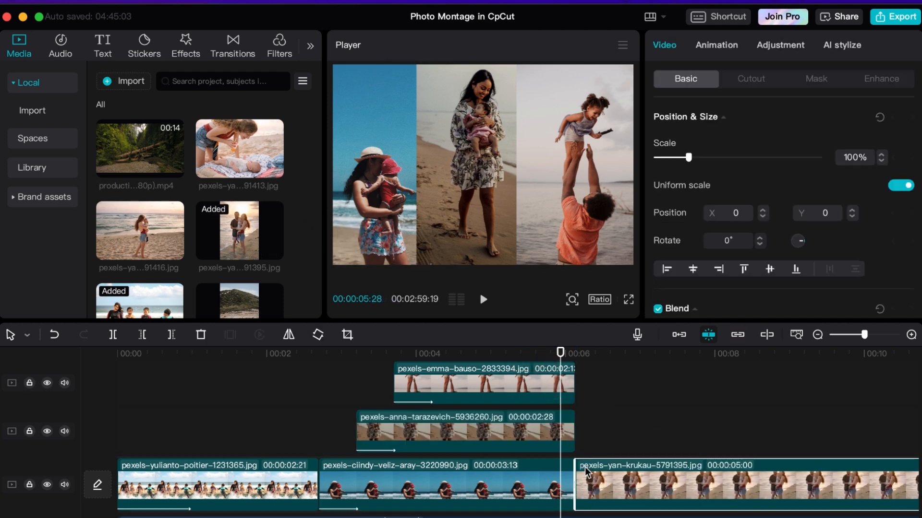
{"action": "key", "text": "space"}
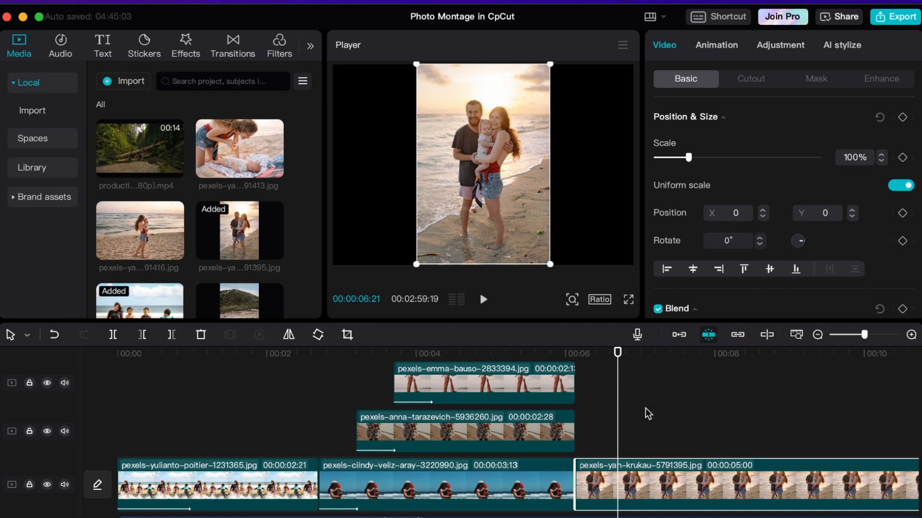
- Enlarge the couple photo to 164% and reposition it vertically to Y -820 so the family's faces and the sky show
{"action": "scroll", "coordinate": [637, 439], "scroll_direction": "right", "scroll_amount": 10}
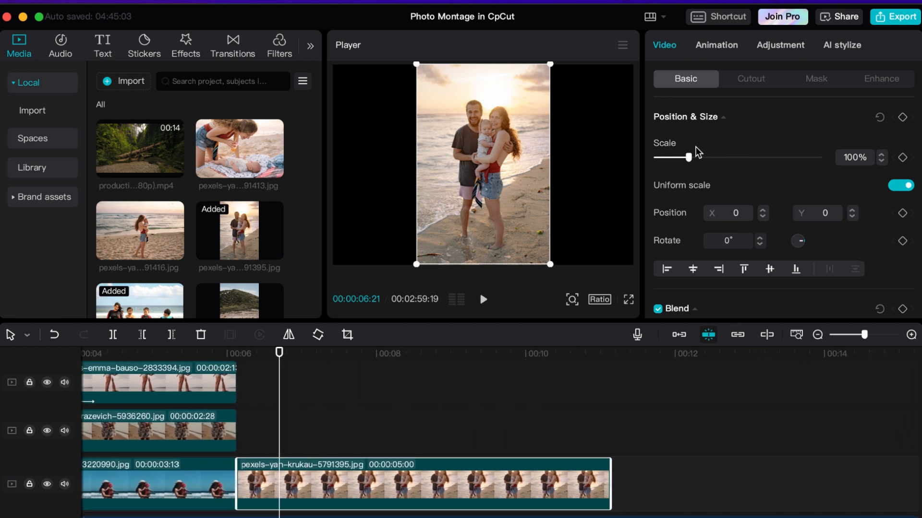
{"action": "left_click_drag", "start_coordinate": [691, 160], "coordinate": [723, 158]}
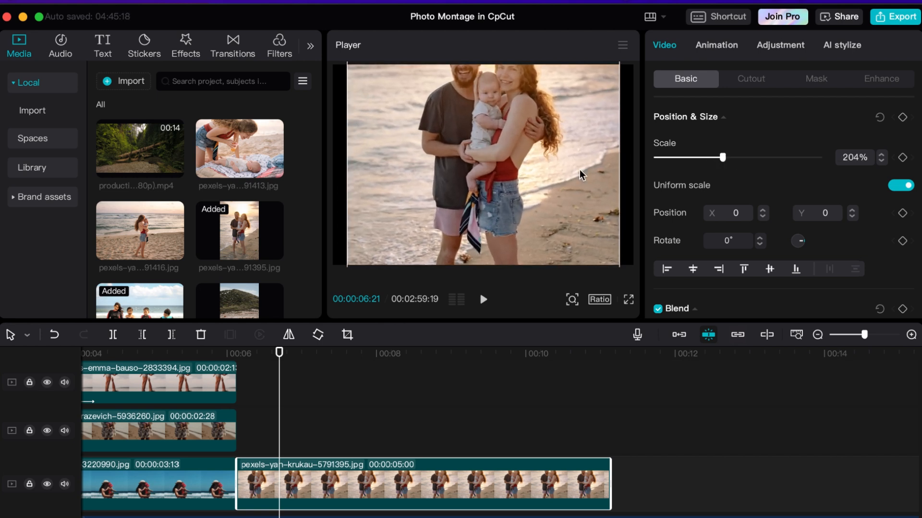
{"action": "left_click_drag", "start_coordinate": [532, 176], "coordinate": [530, 206]}
{"action": "mouse_move", "coordinate": [524, 171]}
{"action": "left_mouse_down"}
{"action": "mouse_move", "coordinate": [526, 140]}
{"action": "mouse_move", "coordinate": [532, 156]}
{"action": "left_mouse_up"}
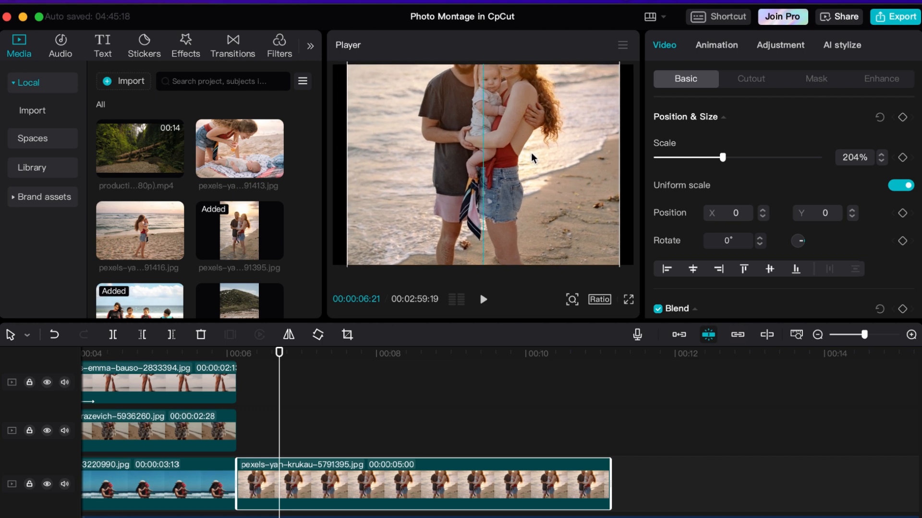
{"action": "mouse_move", "coordinate": [722, 159]}
{"action": "left_mouse_down"}
{"action": "mouse_move", "coordinate": [726, 165]}
{"action": "mouse_move", "coordinate": [710, 166]}
{"action": "left_mouse_up"}
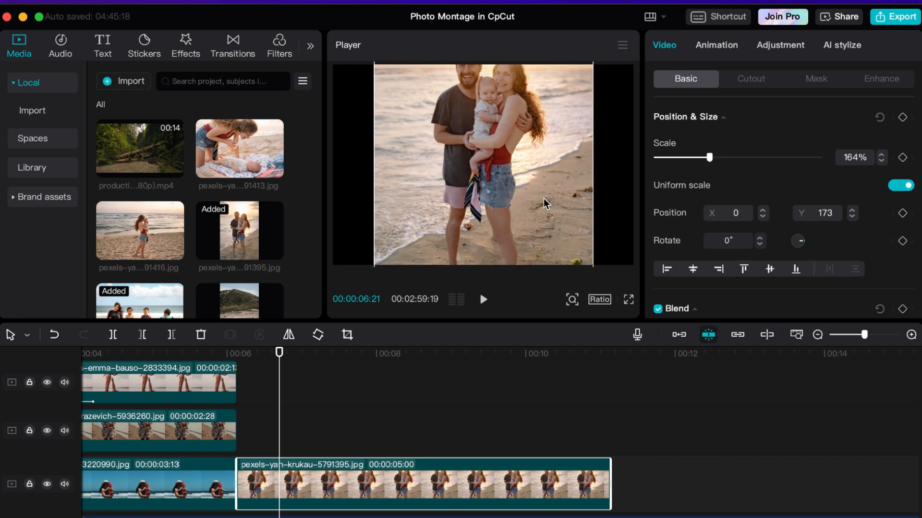
{"action": "left_click_drag", "start_coordinate": [526, 161], "coordinate": [521, 237]}
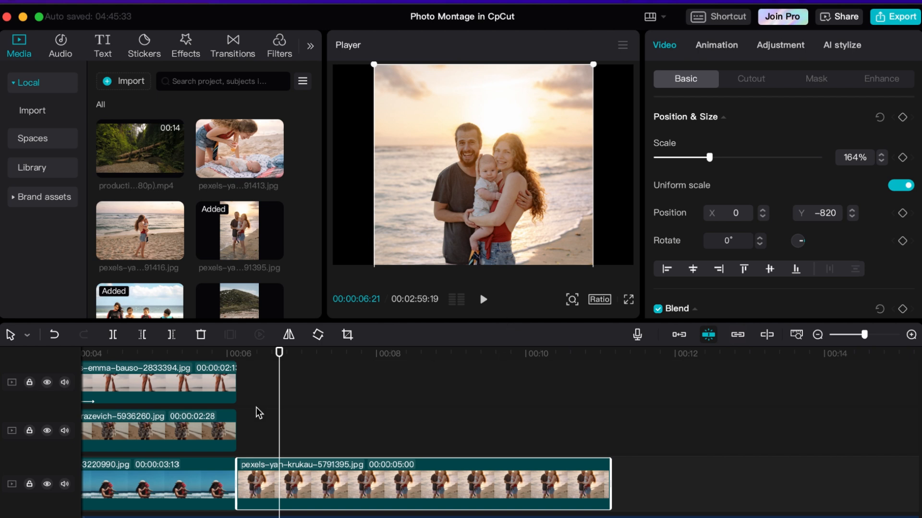
- Play the couple photo from its start to find the beat and trim the clip to end at 00:00:07:13
{"action": "left_click_drag", "start_coordinate": [279, 397], "coordinate": [237, 400]}
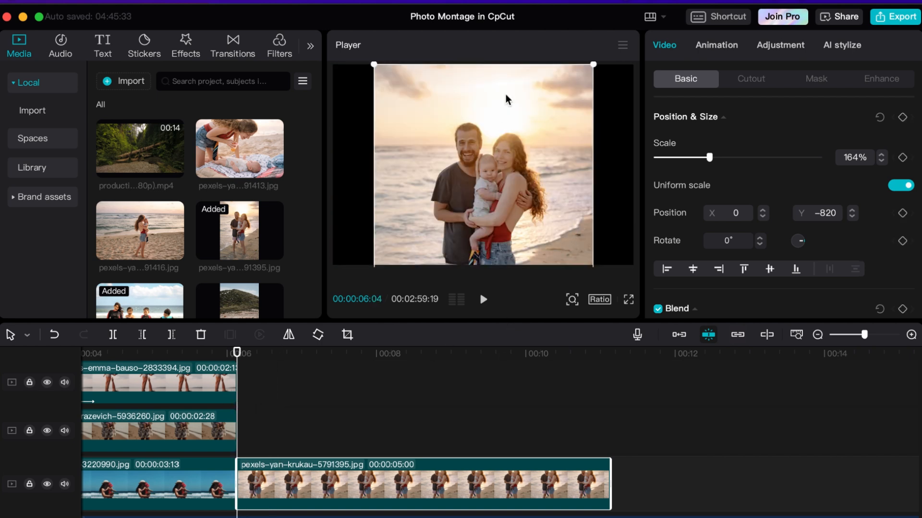
{"action": "key", "text": "space"}
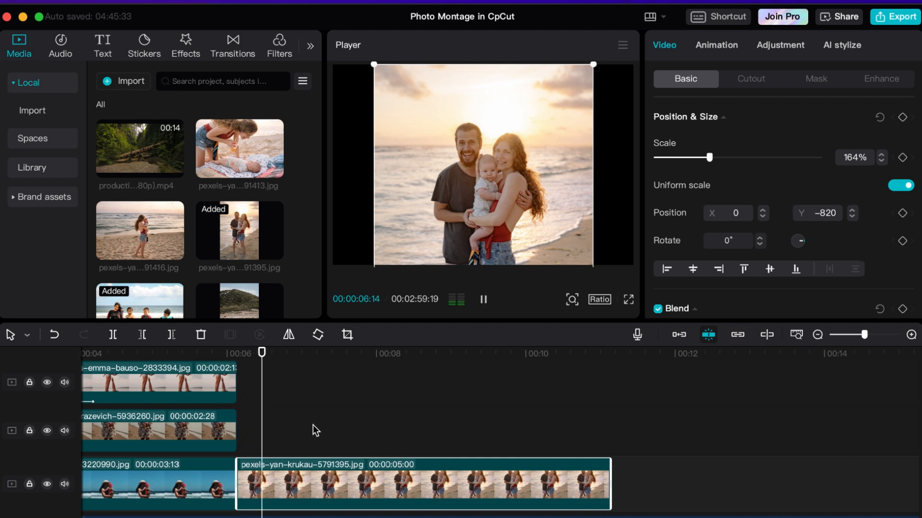
{"action": "key", "text": "space"}
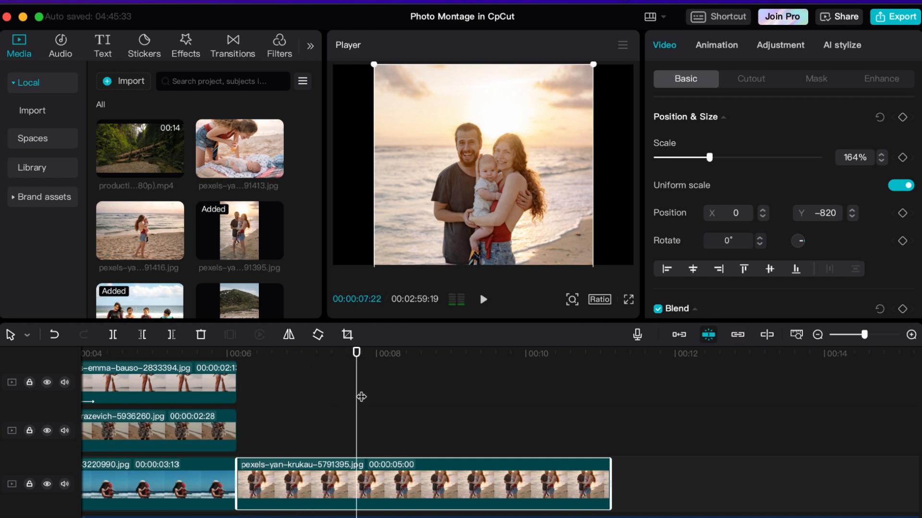
{"action": "left_click", "coordinate": [335, 410]}
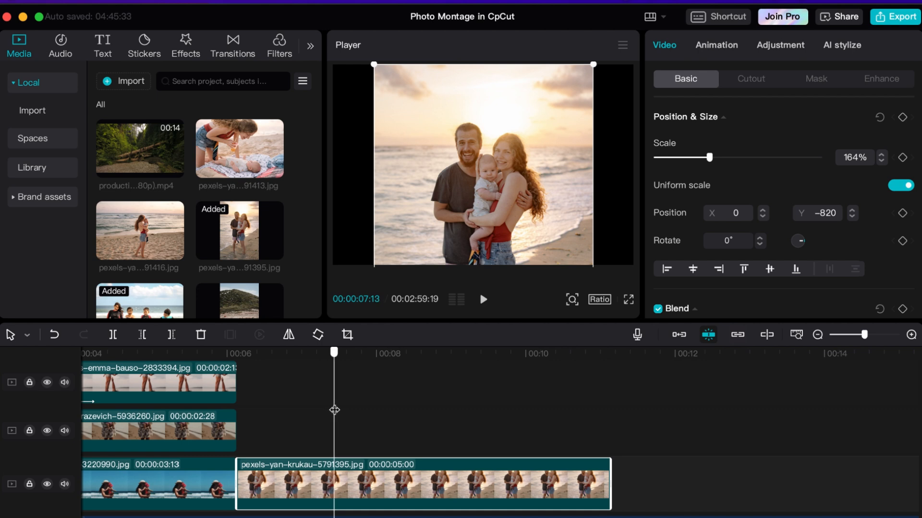
{"action": "left_click_drag", "start_coordinate": [607, 470], "coordinate": [329, 480]}
- Add position keyframes to the couple photo at the clip's start, 00:00:06:04, and at its end, 00:00:07:13
{"action": "key", "text": "space"}
{"action": "left_click_drag", "start_coordinate": [259, 354], "coordinate": [246, 354]}
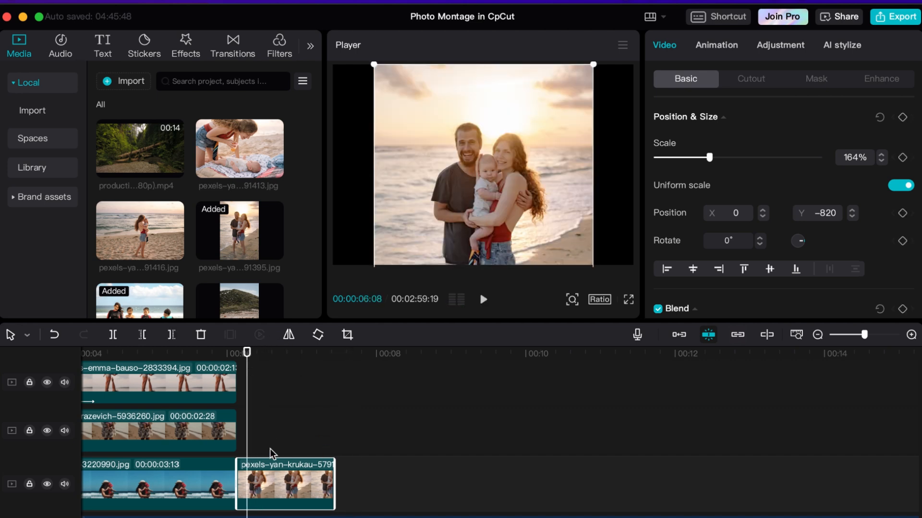
{"action": "key", "text": "Up"}
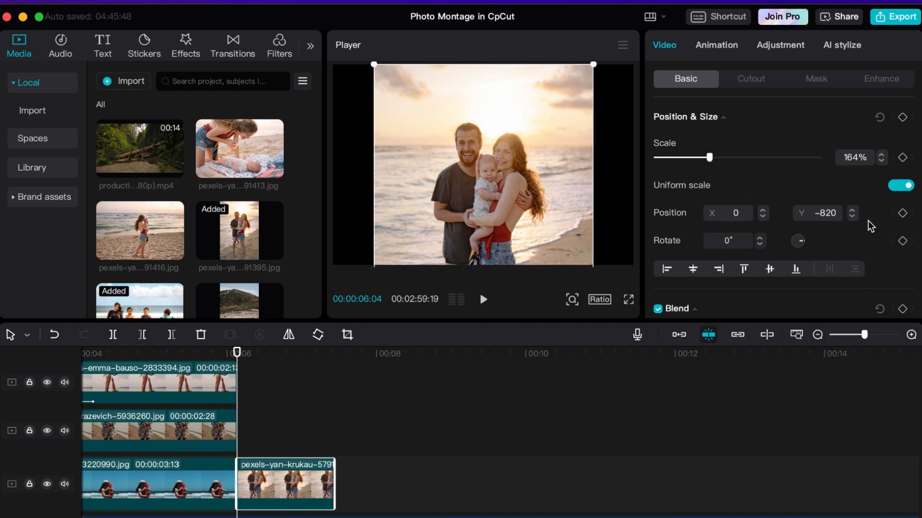
{"action": "left_click", "coordinate": [903, 213]}
{"action": "key", "text": "Down"}
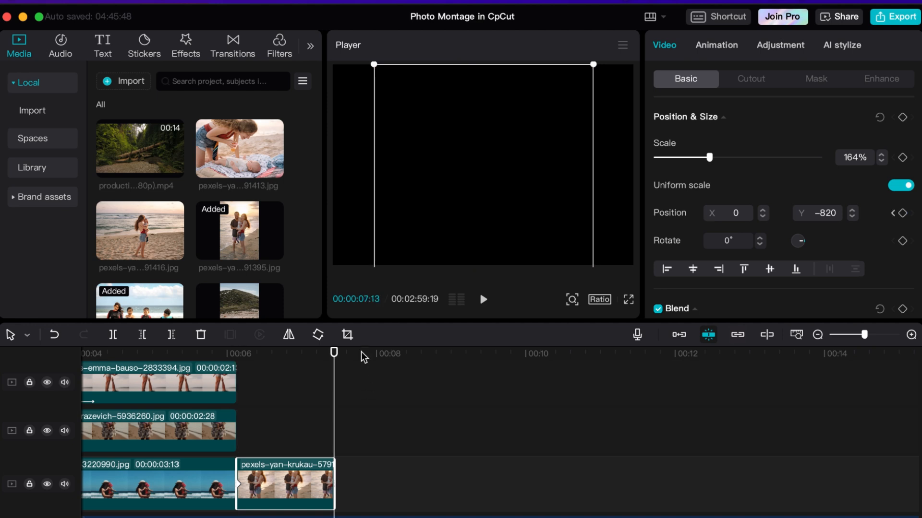
{"action": "left_click", "coordinate": [902, 213]}
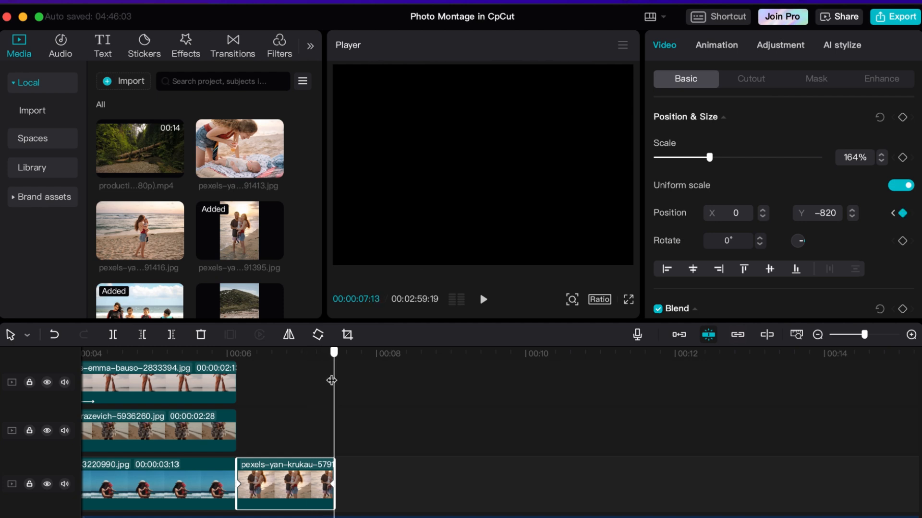
- Examine the position keyframe at the end of the couple photo clip by scrubbing around it with the timeline magnified
{"action": "left_click", "coordinate": [327, 380]}
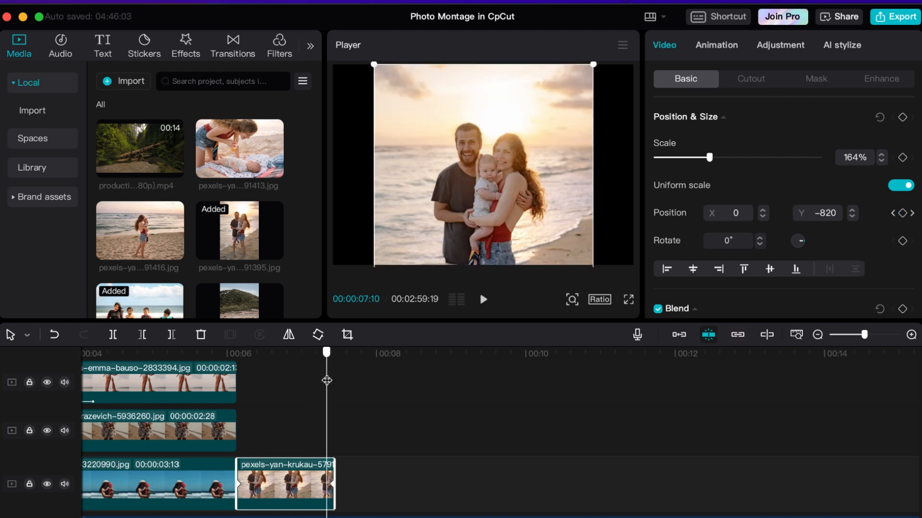
{"action": "left_click", "coordinate": [332, 485]}
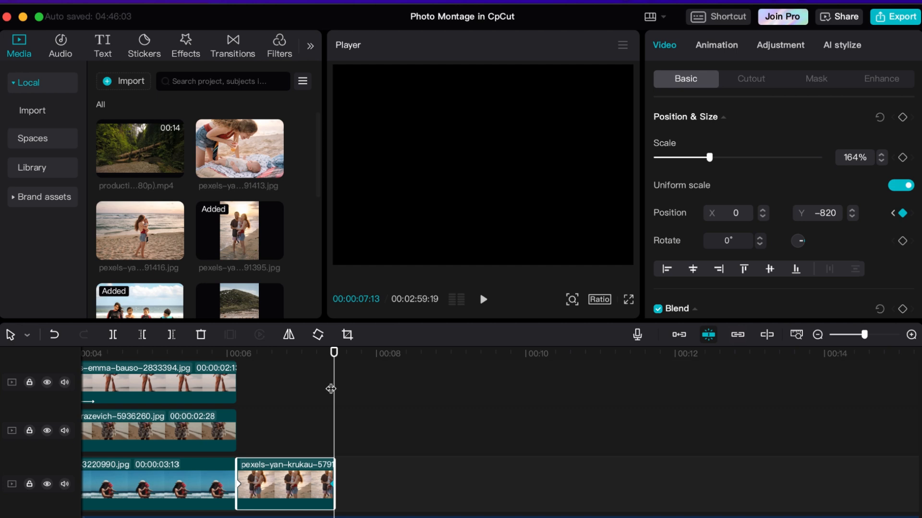
{"action": "left_click", "coordinate": [322, 388]}
{"action": "left_click", "coordinate": [318, 389]}
{"action": "mouse_move", "coordinate": [864, 335]}
{"action": "left_mouse_down"}
{"action": "mouse_move", "coordinate": [880, 337]}
{"action": "mouse_move", "coordinate": [868, 340]}
{"action": "left_mouse_up"}
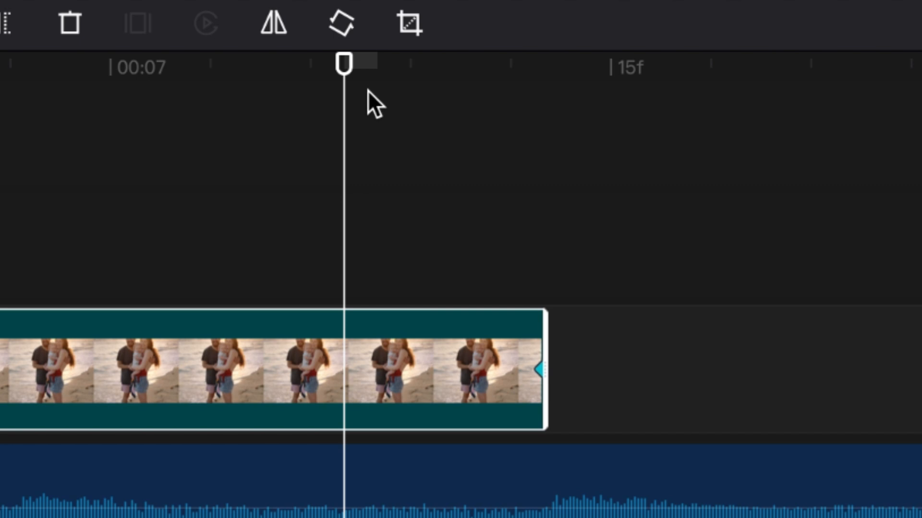
{"action": "mouse_move", "coordinate": [340, 114]}
{"action": "left_mouse_down"}
{"action": "mouse_move", "coordinate": [385, 119]}
{"action": "mouse_move", "coordinate": [395, 105]}
{"action": "left_mouse_up"}
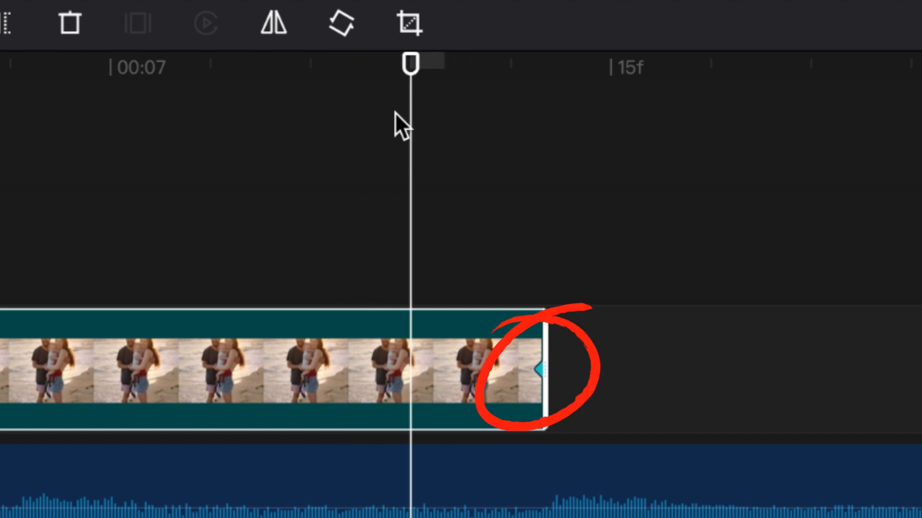
- Move the couple photo's end position keyframe inward to 00:00:07:11 and reposition the photo vertically to Y -72 there
{"action": "left_click_drag", "start_coordinate": [532, 368], "coordinate": [488, 368]}
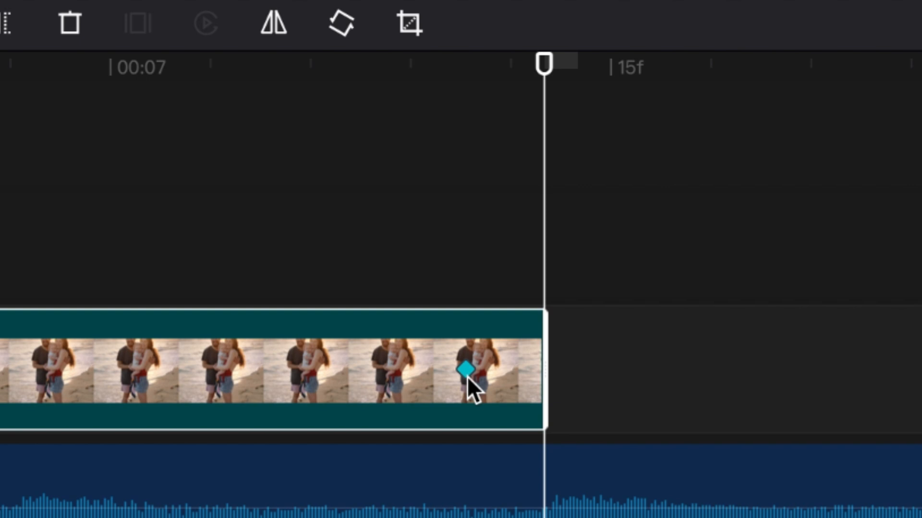
{"action": "left_click", "coordinate": [439, 77]}
{"action": "left_click_drag", "start_coordinate": [439, 76], "coordinate": [415, 94]}
{"action": "left_click", "coordinate": [420, 394]}
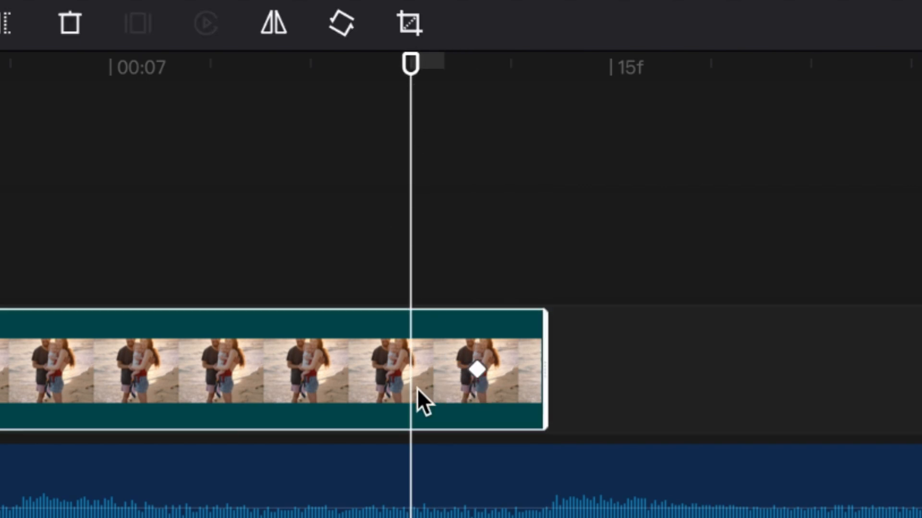
{"action": "left_click", "coordinate": [476, 379]}
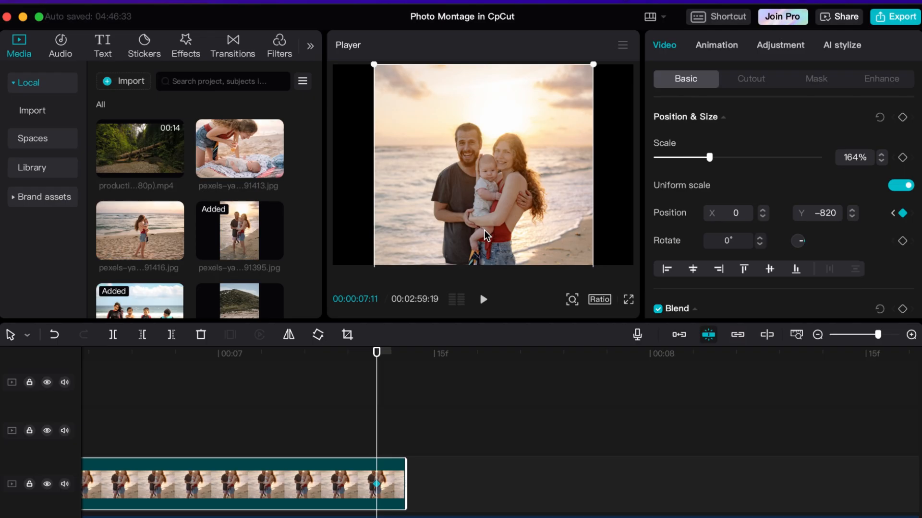
{"action": "left_click_drag", "start_coordinate": [487, 237], "coordinate": [487, 198]}
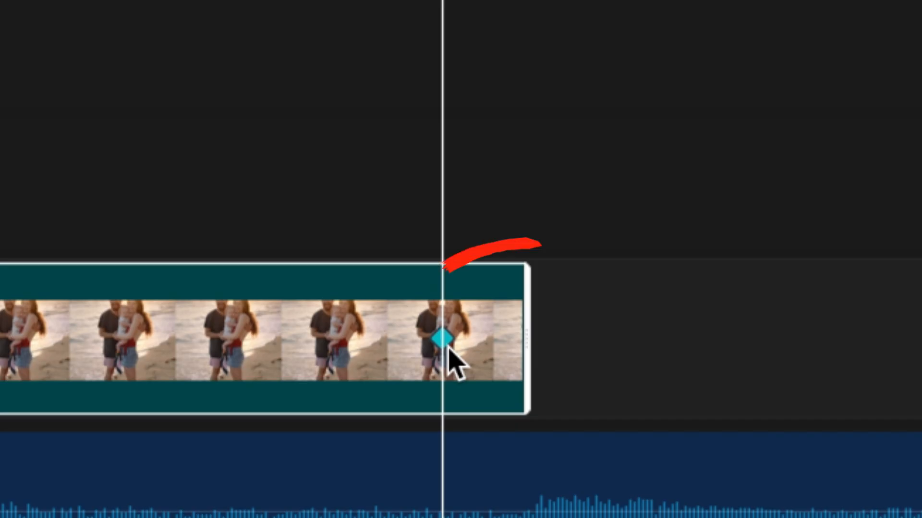
- Move the edited position keyframe back to the very end of the couple photo clip and play on past it
{"action": "left_click_drag", "start_coordinate": [379, 492], "coordinate": [403, 490]}
{"action": "left_click_drag", "start_coordinate": [519, 358], "coordinate": [529, 362]}
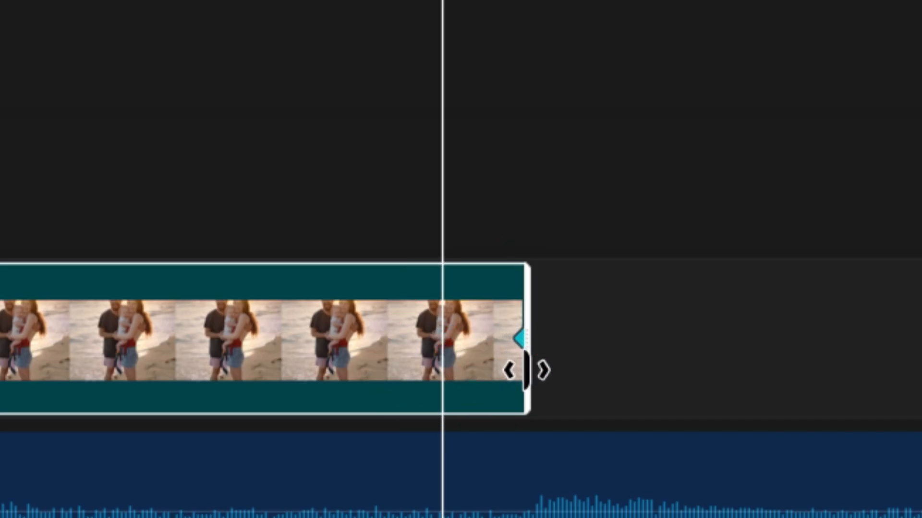
{"action": "key", "text": "space"}
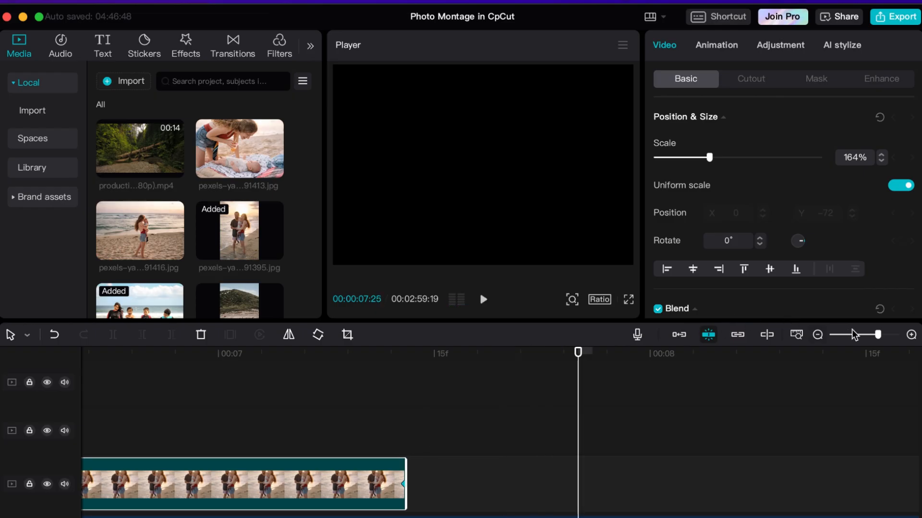
- Add the mother-and-baby photo pexels-yan-krukau-5791413.jpg to the main track directly after the couple photo
{"action": "scroll", "coordinate": [210, 221], "scroll_direction": "down", "scroll_amount": 1}
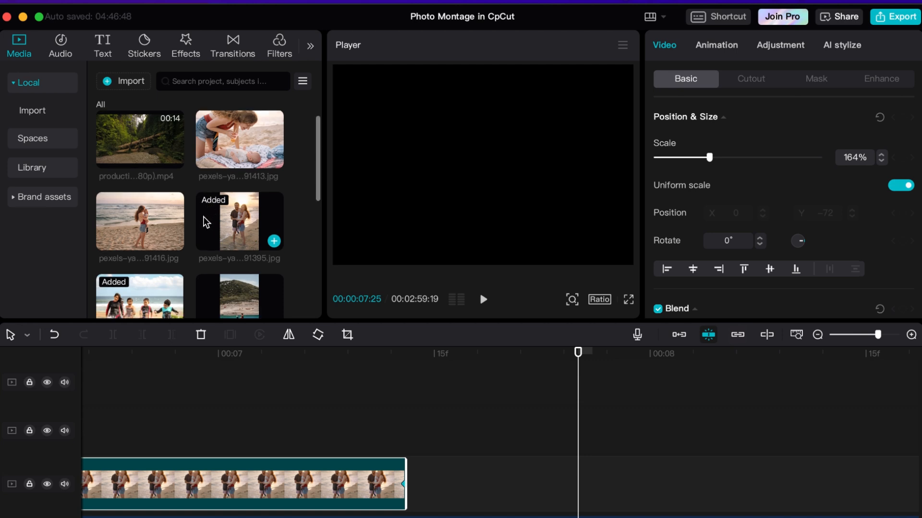
{"action": "left_click_drag", "start_coordinate": [225, 162], "coordinate": [408, 485]}
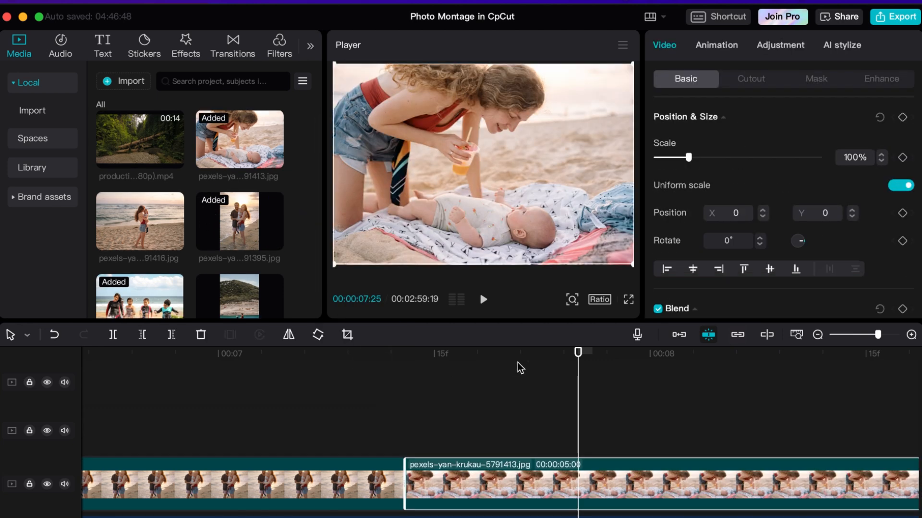
- Play the couple photo from 00:00:07:01 and scrub across its cut to the mother-and-baby photo
{"action": "left_click_drag", "start_coordinate": [576, 395], "coordinate": [230, 406]}
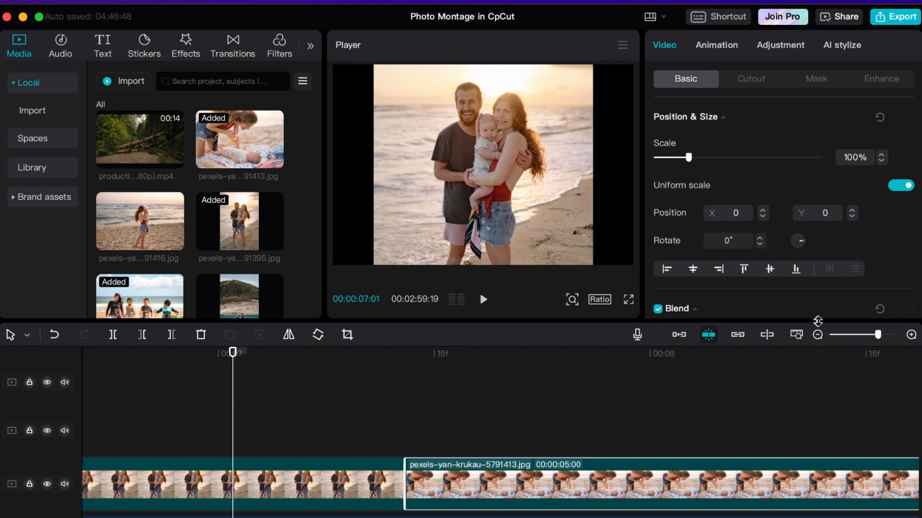
{"action": "left_click_drag", "start_coordinate": [878, 334], "coordinate": [863, 335]}
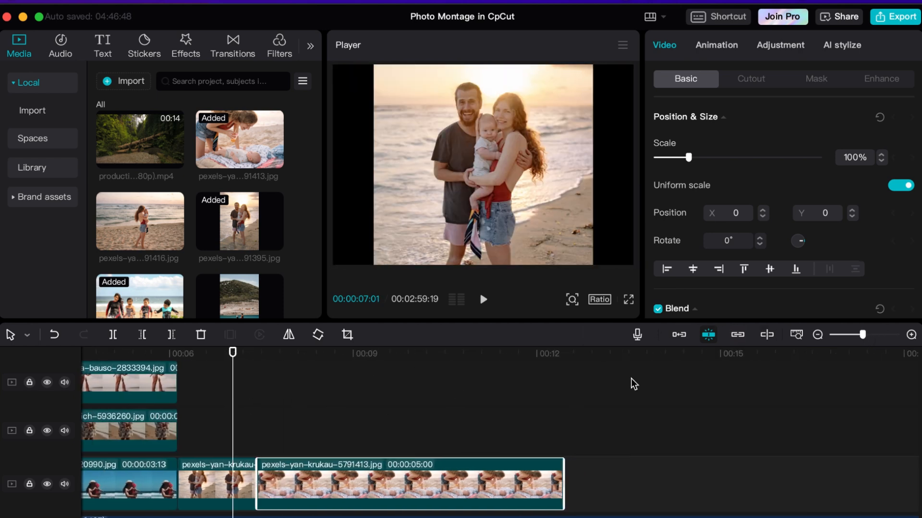
{"action": "left_click", "coordinate": [154, 433]}
{"action": "key", "text": "space"}
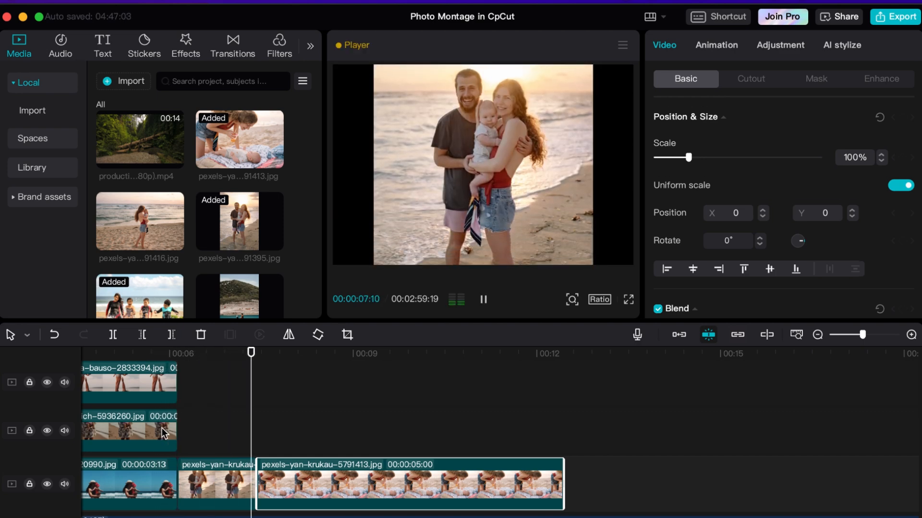
{"action": "key", "text": "space"}
{"action": "left_click", "coordinate": [247, 362]}
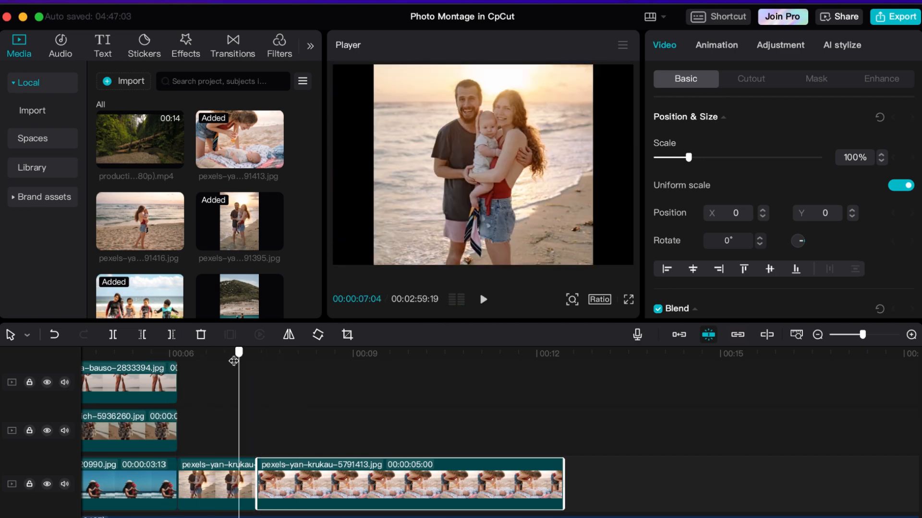
{"action": "left_click_drag", "start_coordinate": [247, 363], "coordinate": [281, 372]}
- Look over the assembled clips along the timeline and the remaining photos in the media library
{"action": "scroll", "coordinate": [281, 372], "scroll_direction": "left", "scroll_amount": 5}
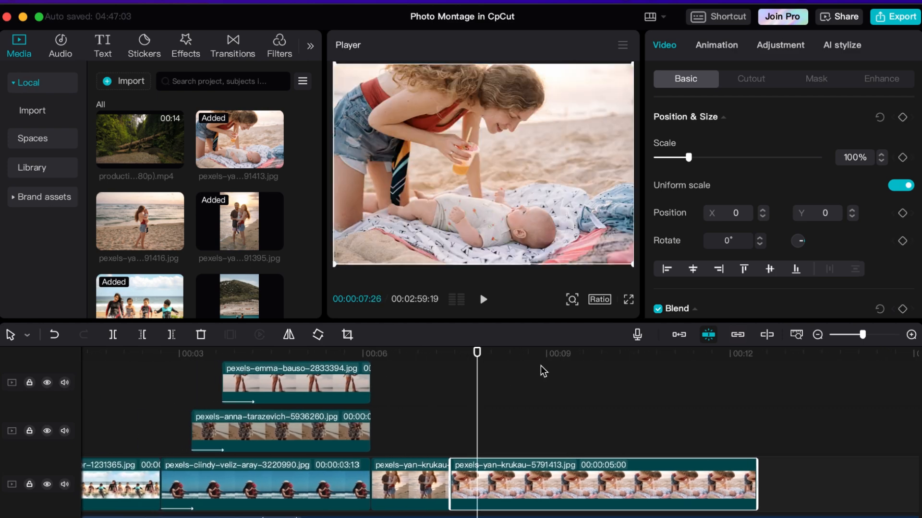
{"action": "scroll", "coordinate": [523, 372], "scroll_direction": "left", "scroll_amount": 1}
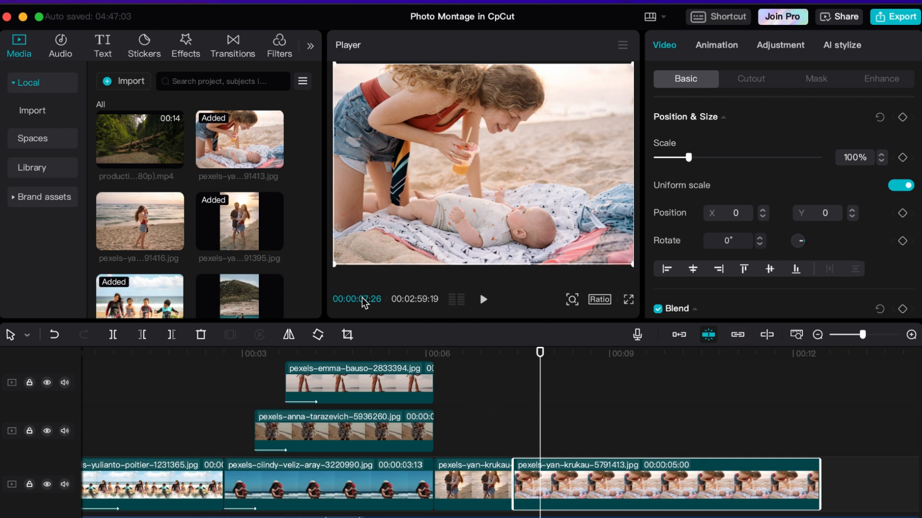
{"action": "scroll", "coordinate": [235, 238], "scroll_direction": "down", "scroll_amount": 3}
{"action": "scroll", "coordinate": [222, 239], "scroll_direction": "up", "scroll_amount": 3}
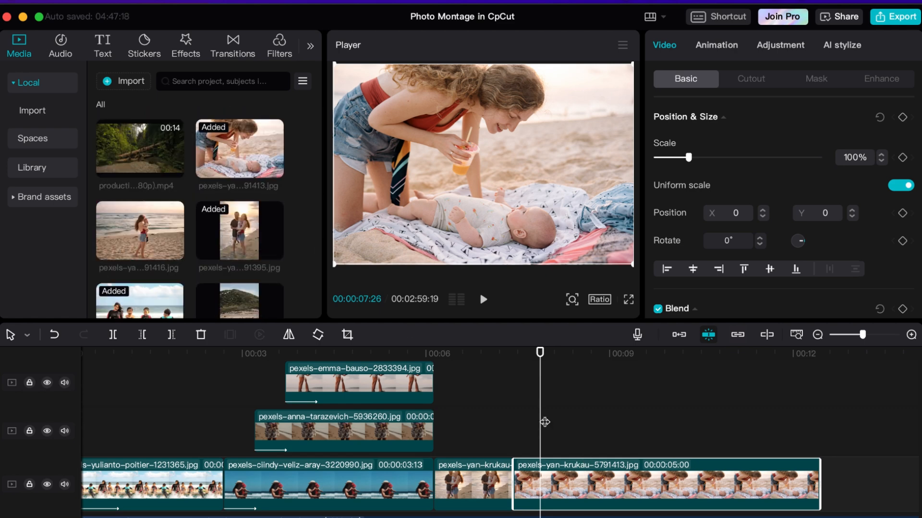
{"action": "left_click_drag", "start_coordinate": [863, 336], "coordinate": [858, 336]}
{"action": "scroll", "coordinate": [271, 424], "scroll_direction": "left", "scroll_amount": 5}
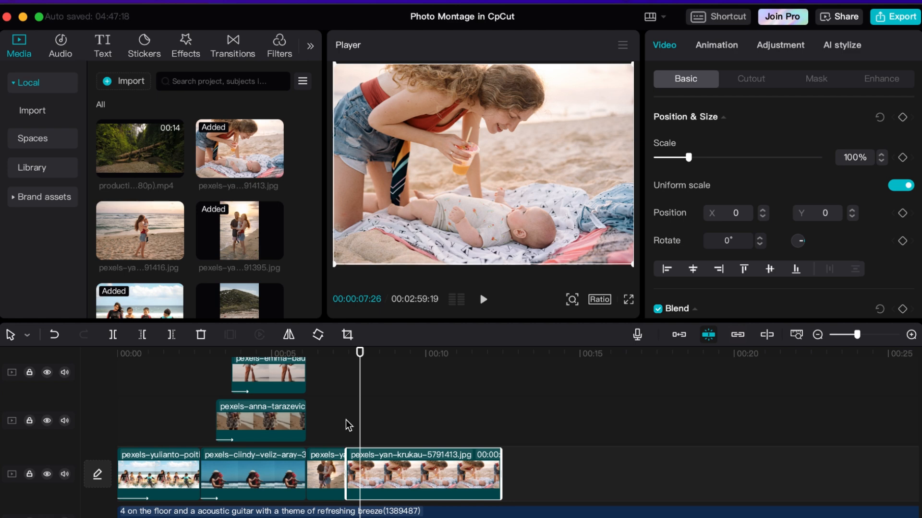
{"action": "scroll", "coordinate": [390, 432], "scroll_direction": "right", "scroll_amount": 3}
{"action": "scroll", "coordinate": [395, 431], "scroll_direction": "left", "scroll_amount": 3}
{"action": "scroll", "coordinate": [186, 283], "scroll_direction": "down", "scroll_amount": 1}
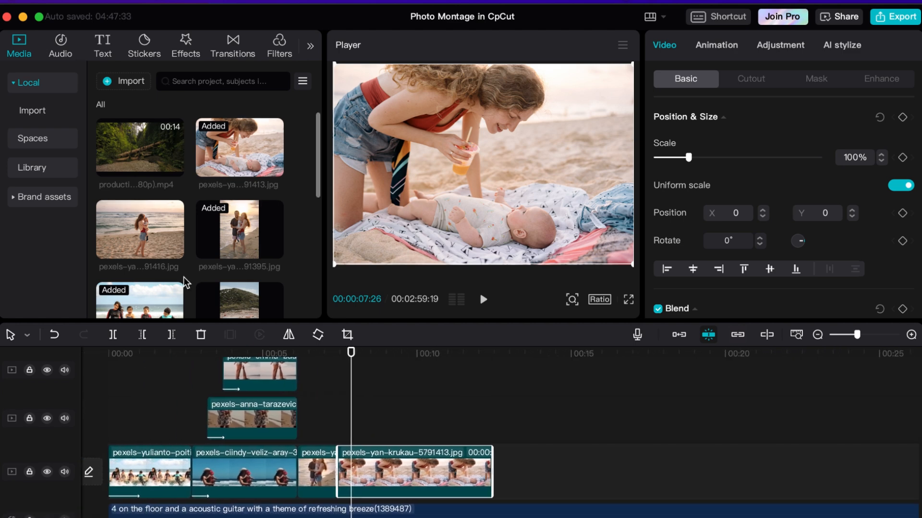
{"action": "scroll", "coordinate": [186, 283], "scroll_direction": "down", "scroll_amount": 5}
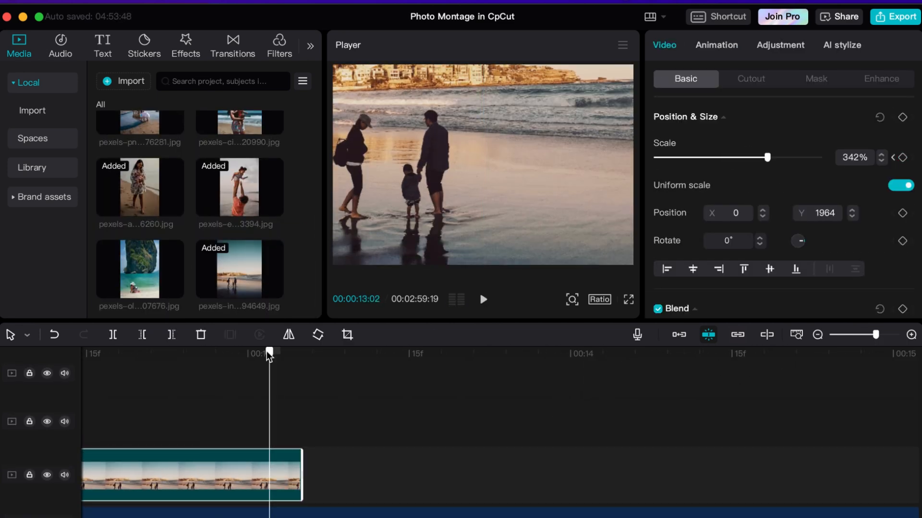
- Reduce the scale of the last family photo near its end and scrub back to 00:00:12:05 to preview the zoom-out
{"action": "left_click_drag", "start_coordinate": [767, 157], "coordinate": [741, 158]}
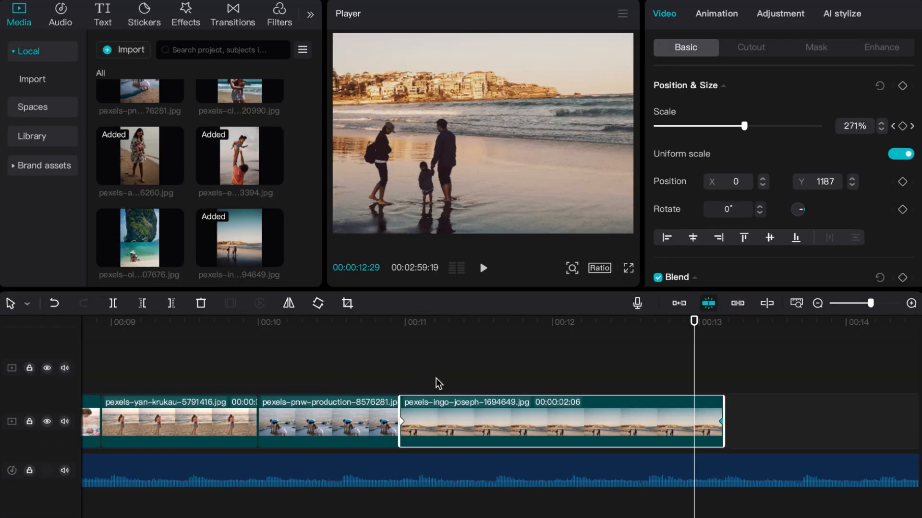
{"action": "scroll", "coordinate": [454, 381], "scroll_direction": "left", "scroll_amount": 1}
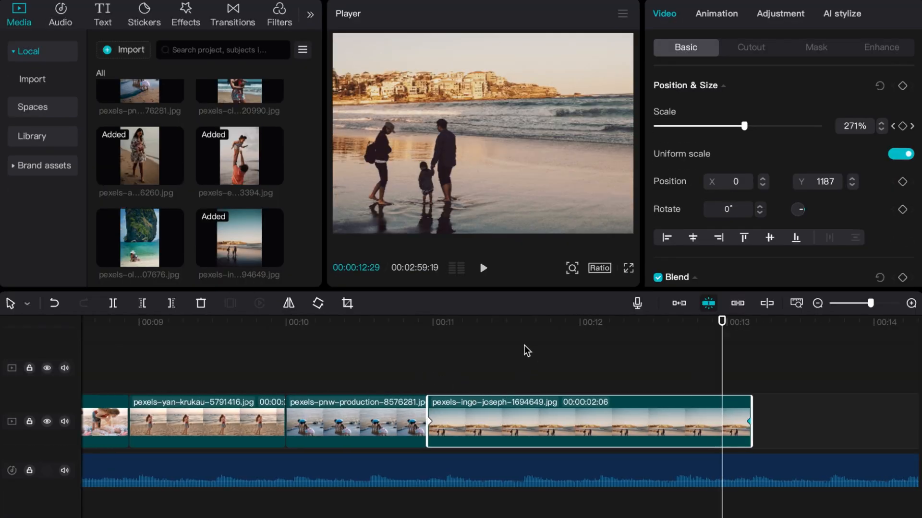
{"action": "scroll", "coordinate": [600, 352], "scroll_direction": "left", "scroll_amount": 1}
{"action": "scroll", "coordinate": [603, 356], "scroll_direction": "left", "scroll_amount": 2}
{"action": "scroll", "coordinate": [605, 339], "scroll_direction": "right", "scroll_amount": 6}
{"action": "scroll", "coordinate": [597, 339], "scroll_direction": "left", "scroll_amount": 1}
{"action": "left_click_drag", "start_coordinate": [573, 318], "coordinate": [458, 349]}
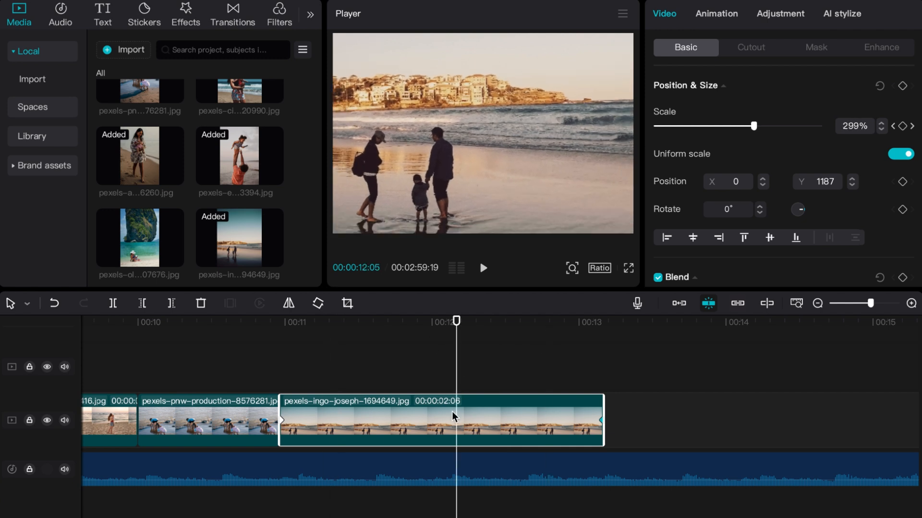
- Split the music track at the end of the last photo, 00:00:13:05, and delete the excess audio after it
{"action": "scroll", "coordinate": [457, 416], "scroll_direction": "left", "scroll_amount": 3}
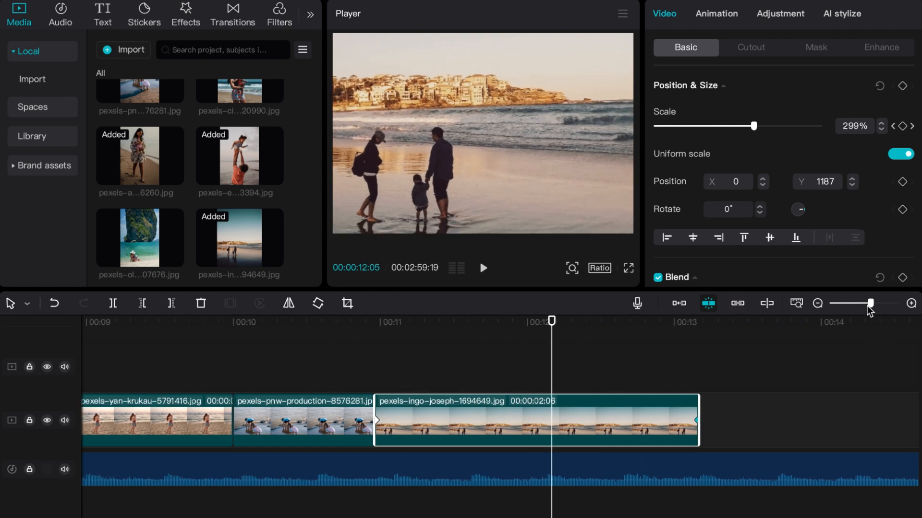
{"action": "left_click_drag", "start_coordinate": [870, 309], "coordinate": [859, 305]}
{"action": "scroll", "coordinate": [643, 443], "scroll_direction": "right", "scroll_amount": 9}
{"action": "scroll", "coordinate": [342, 453], "scroll_direction": "left", "scroll_amount": 10}
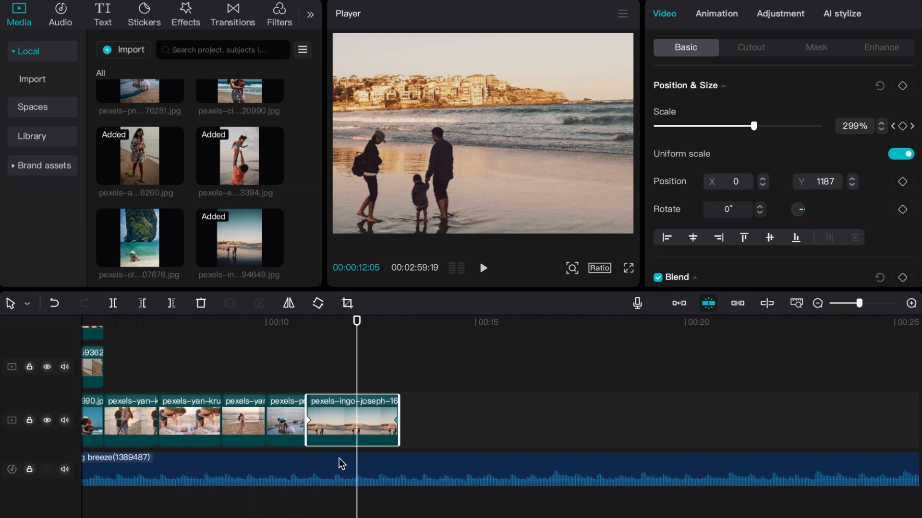
{"action": "left_click", "coordinate": [369, 462]}
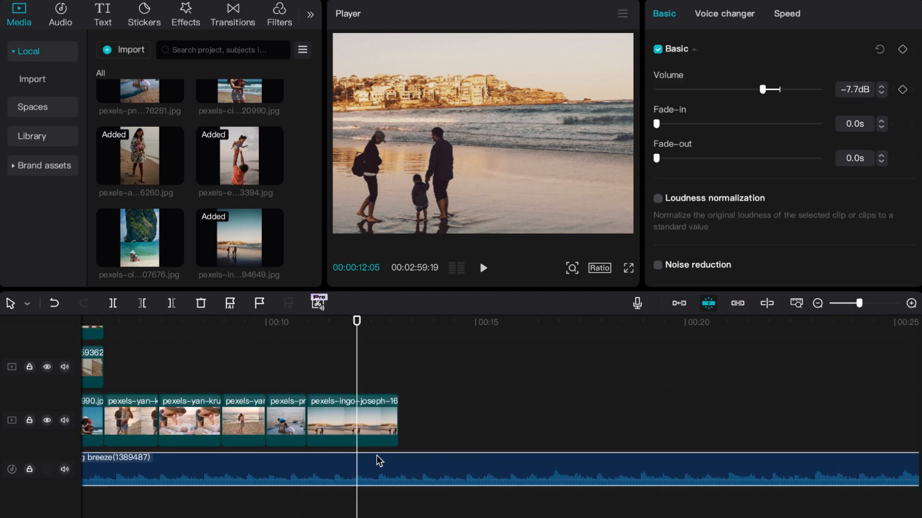
{"action": "key", "text": "Down"}
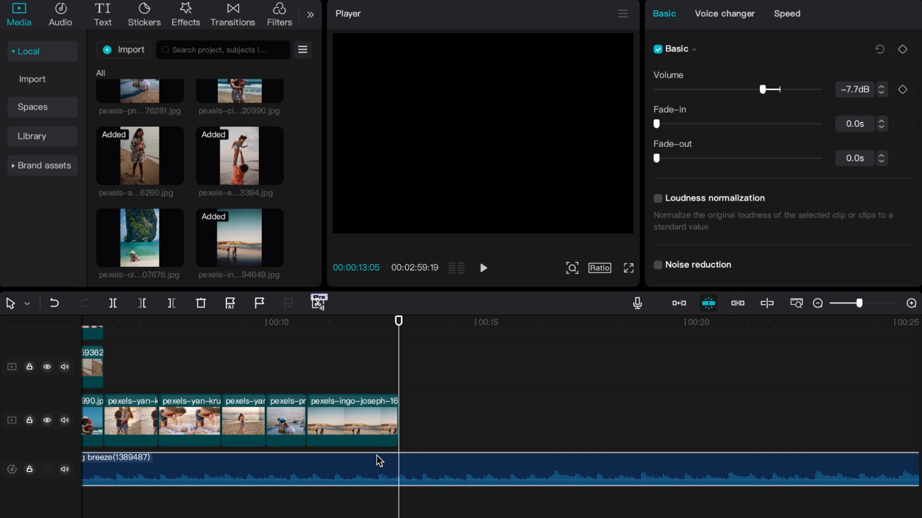
{"action": "right_click", "coordinate": [402, 469]}
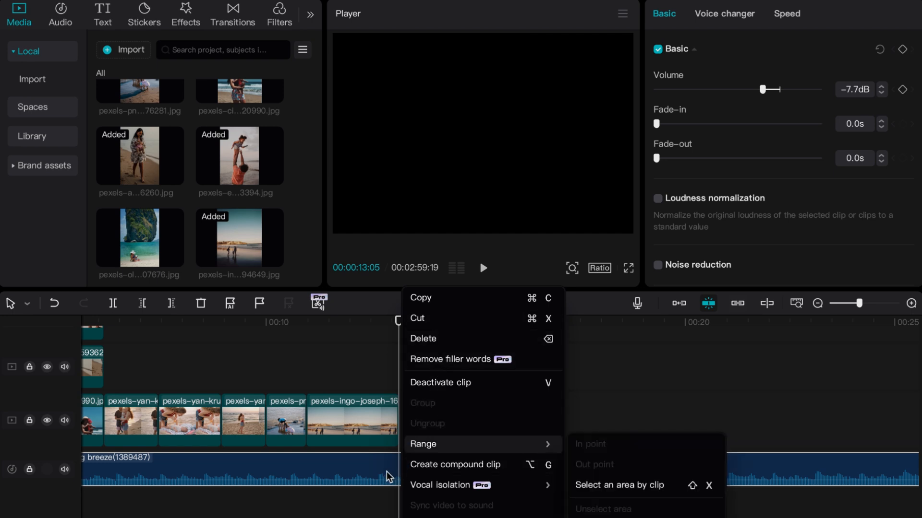
{"action": "left_click", "coordinate": [399, 477]}
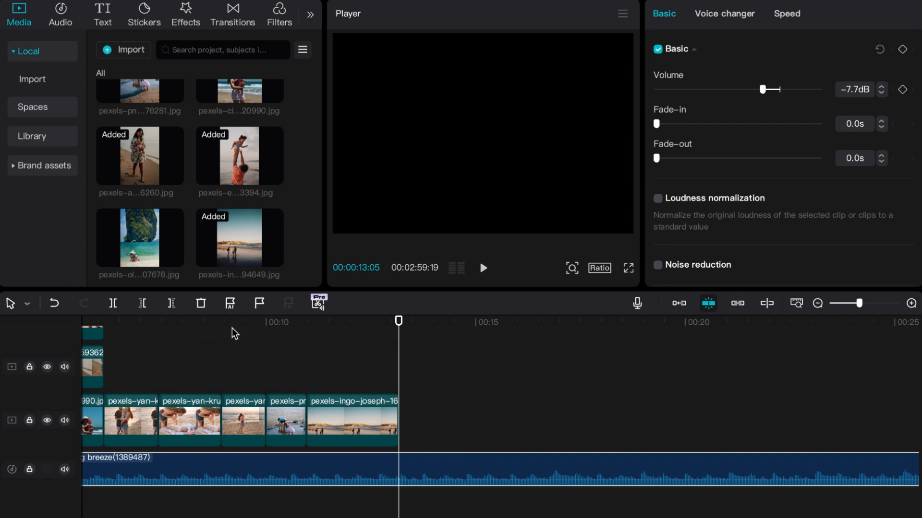
{"action": "left_click", "coordinate": [115, 304]}
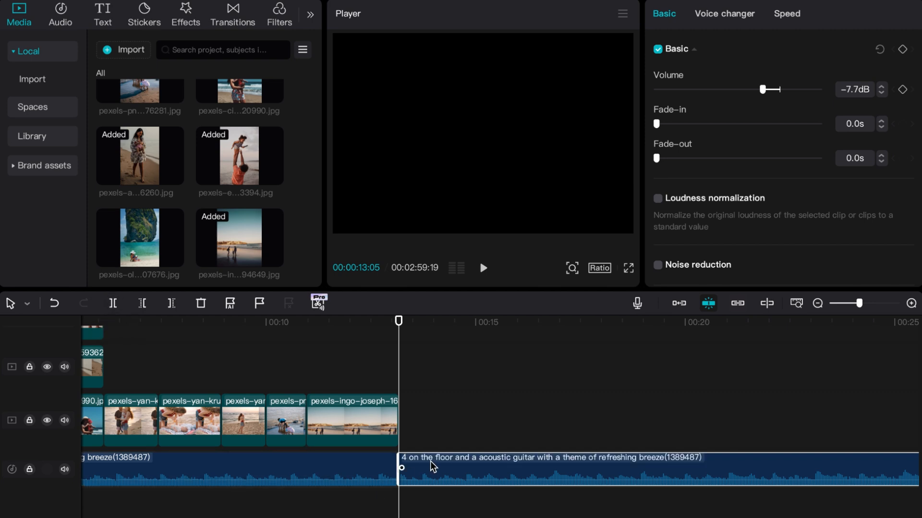
{"action": "key", "text": "Delete"}
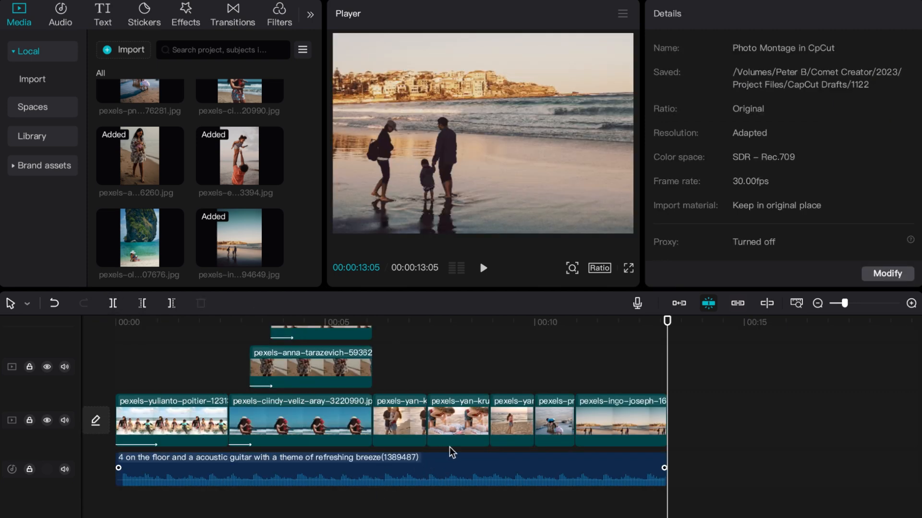
- Give the end of the music track a 0.4 s fade-out
{"action": "left_click_drag", "start_coordinate": [846, 305], "coordinate": [866, 305]}
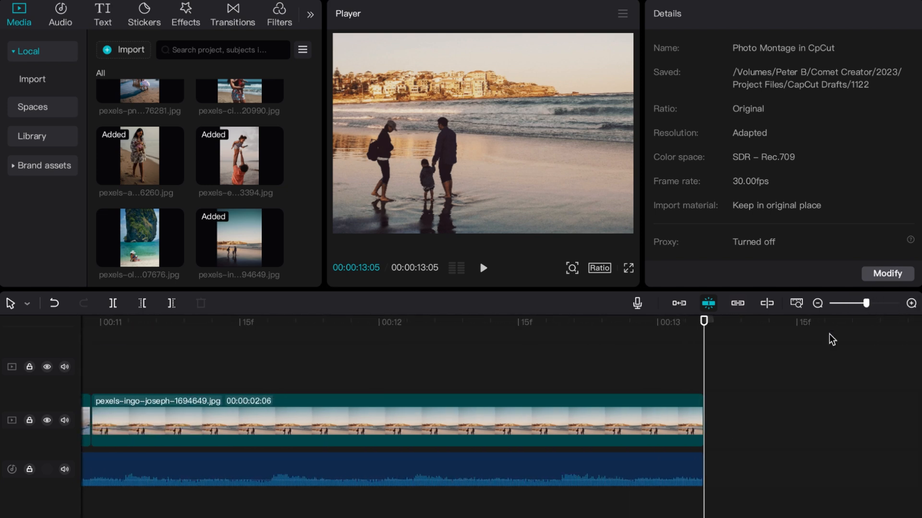
{"action": "left_click", "coordinate": [688, 468]}
{"action": "left_click_drag", "start_coordinate": [864, 309], "coordinate": [875, 308]}
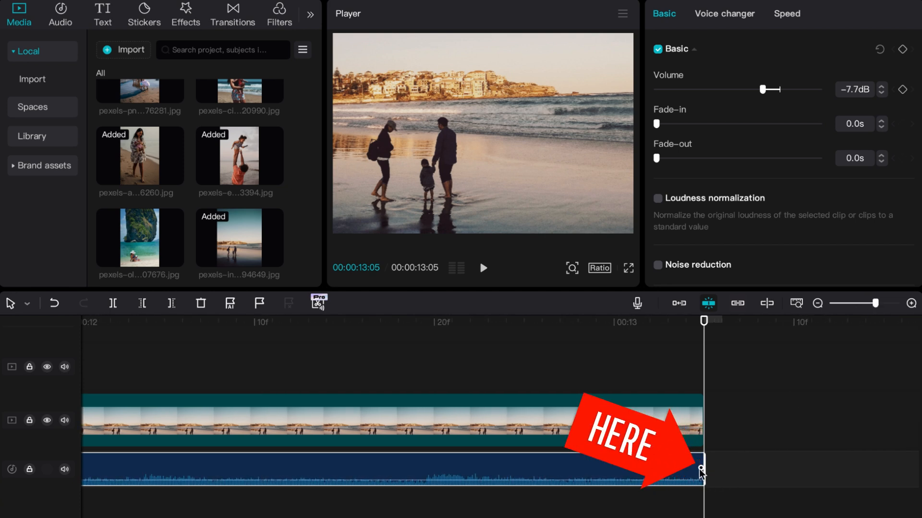
{"action": "left_click_drag", "start_coordinate": [700, 472], "coordinate": [481, 471]}
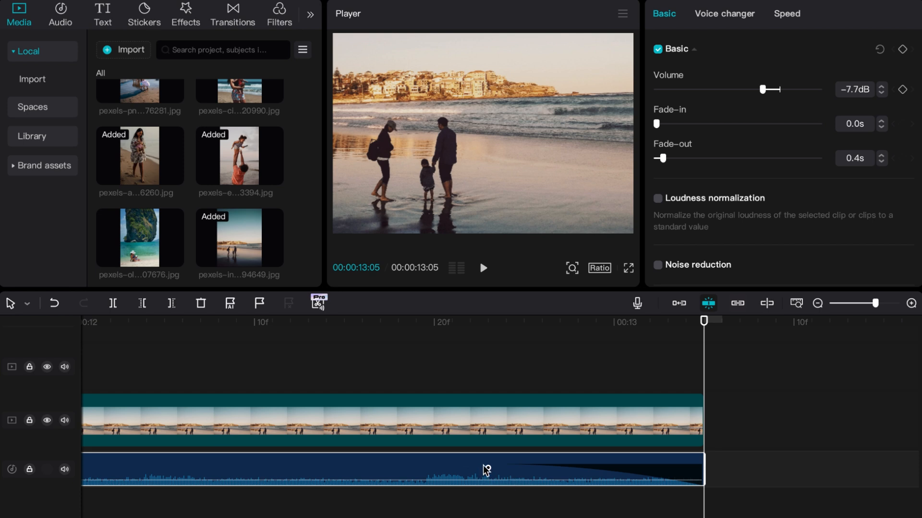
- Place the playhead at 00:00:12:20 and select the last family photo clip, pexels-ingo-joseph-1694649.jpg
{"action": "left_click_drag", "start_coordinate": [523, 322], "coordinate": [448, 367]}
{"action": "key", "text": "Left"}
{"action": "scroll", "coordinate": [454, 383], "scroll_direction": "left", "scroll_amount": 1}
{"action": "scroll", "coordinate": [461, 389], "scroll_direction": "left", "scroll_amount": 5}
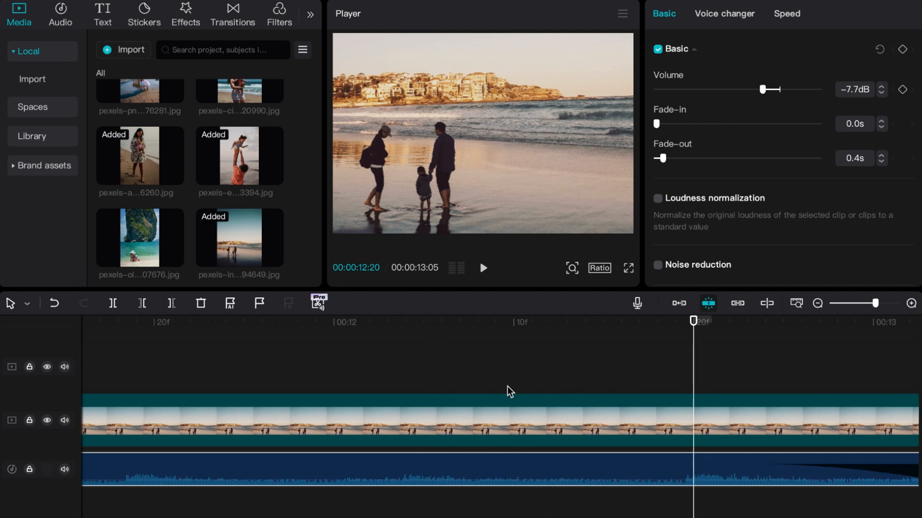
{"action": "left_click_drag", "start_coordinate": [874, 307], "coordinate": [856, 317]}
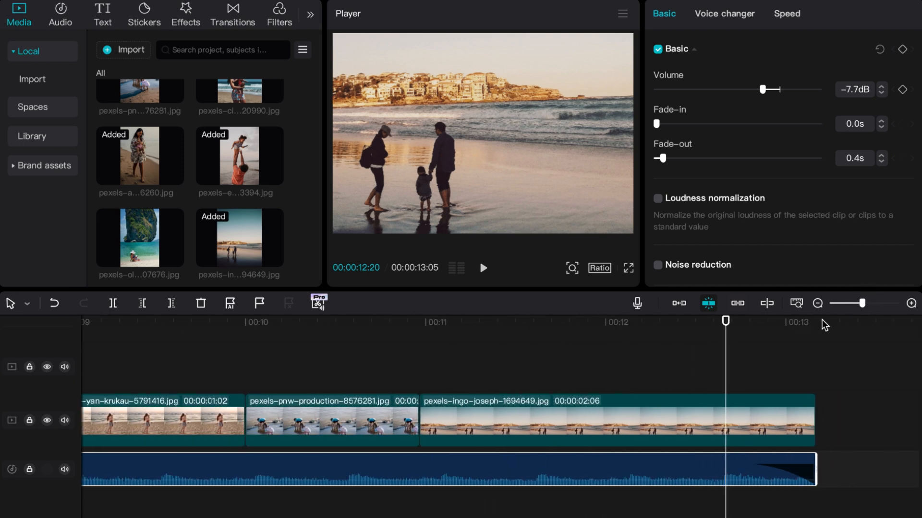
{"action": "left_click", "coordinate": [594, 432]}
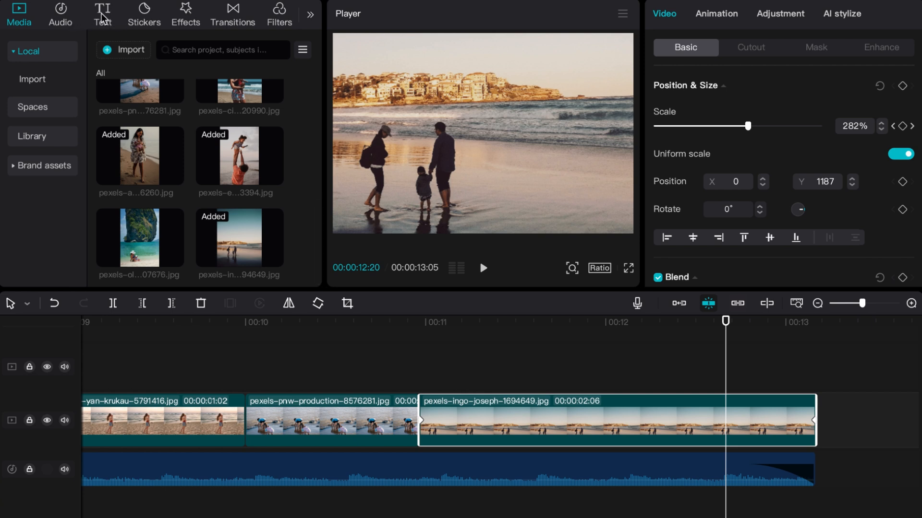
- Add the BIG TITLE title template above the last family photo, starting at about 00:00:12:08, and preview it
{"action": "left_click", "coordinate": [104, 15]}
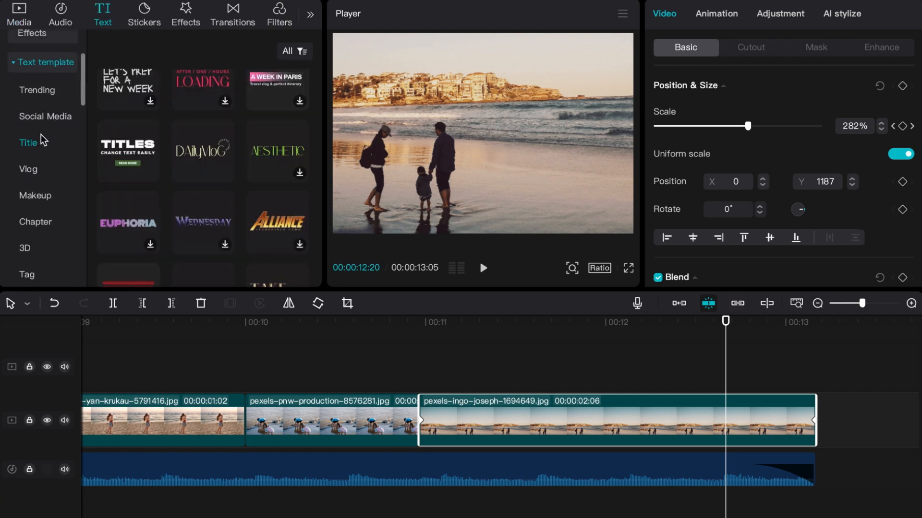
{"action": "scroll", "coordinate": [229, 188], "scroll_direction": "down", "scroll_amount": 2}
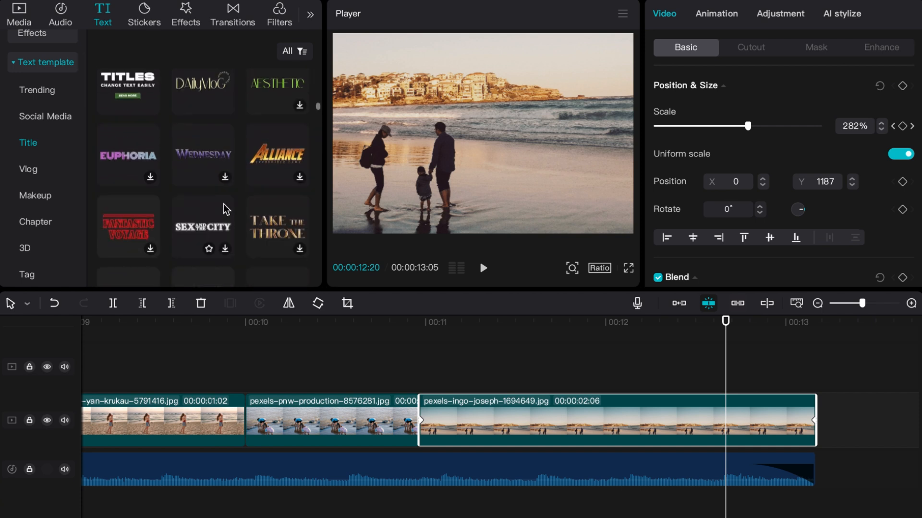
{"action": "scroll", "coordinate": [227, 231], "scroll_direction": "down", "scroll_amount": 3}
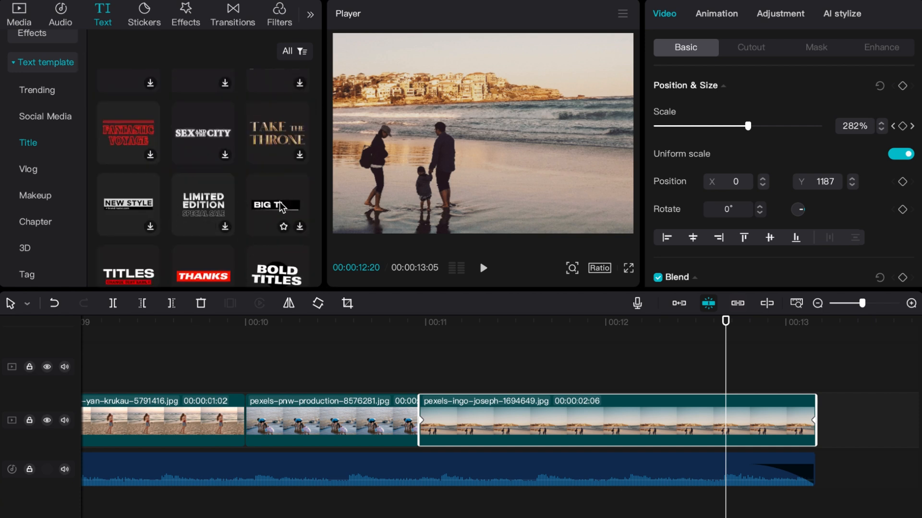
{"action": "scroll", "coordinate": [281, 209], "scroll_direction": "down", "scroll_amount": 2}
{"action": "left_click", "coordinate": [269, 158]}
{"action": "left_click", "coordinate": [462, 352]}
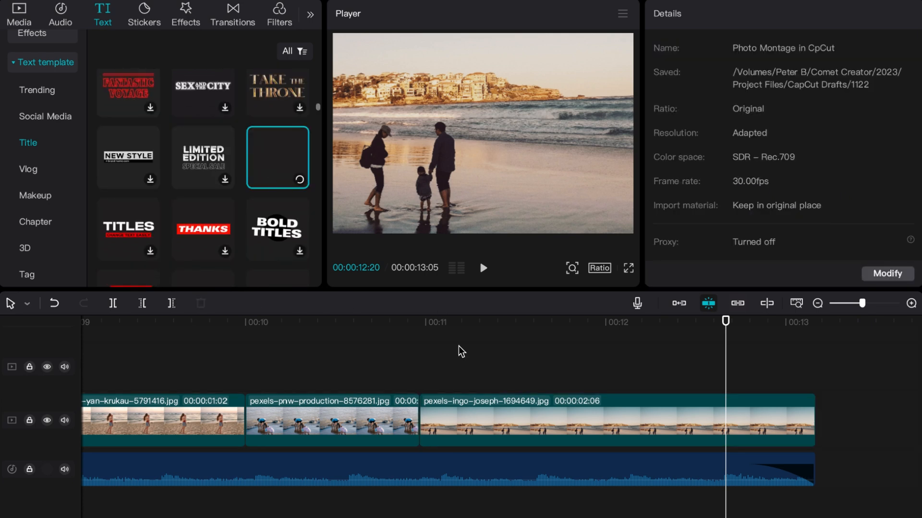
{"action": "left_click_drag", "start_coordinate": [282, 171], "coordinate": [652, 379]}
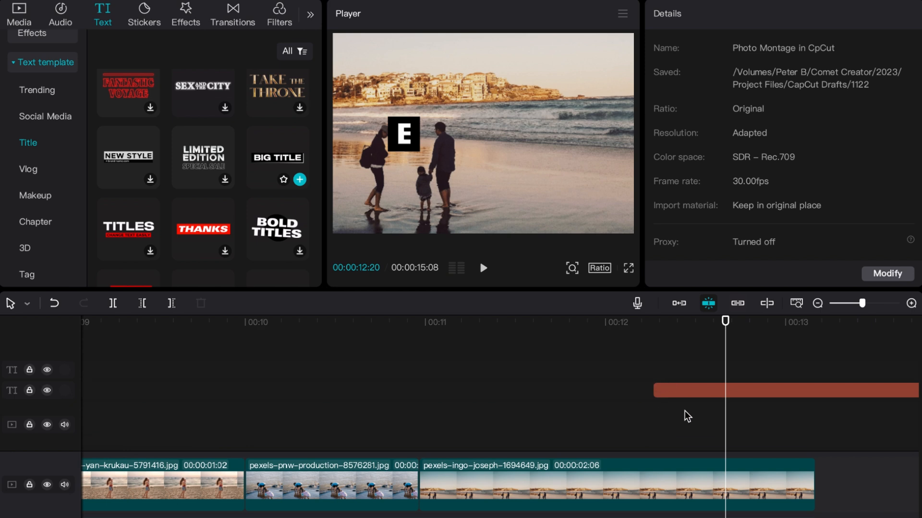
{"action": "left_click_drag", "start_coordinate": [652, 323], "coordinate": [636, 333]}
{"action": "key", "text": "space"}
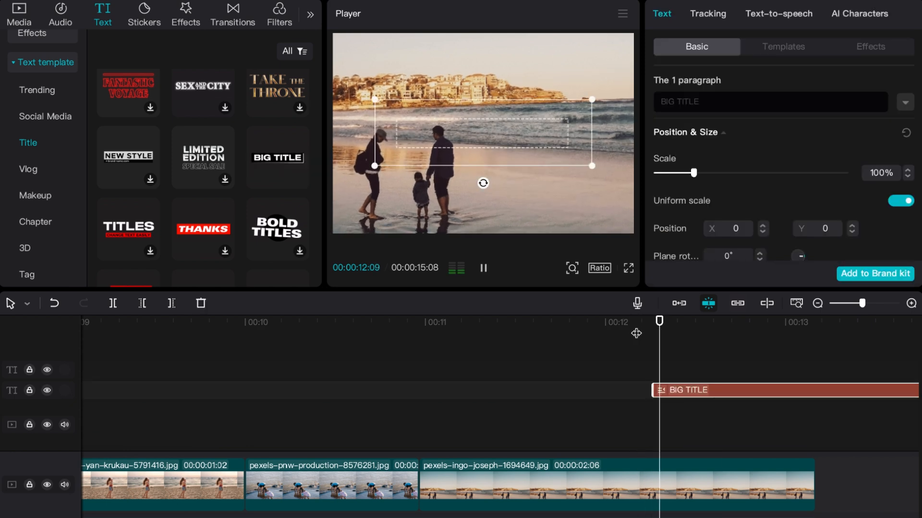
{"action": "key", "text": "space"}
- Extend the end of the music track past the last family photo to 00:00:13:13
{"action": "scroll", "coordinate": [683, 377], "scroll_direction": "down", "scroll_amount": 3}
{"action": "scroll", "coordinate": [844, 501], "scroll_direction": "down", "scroll_amount": 1}
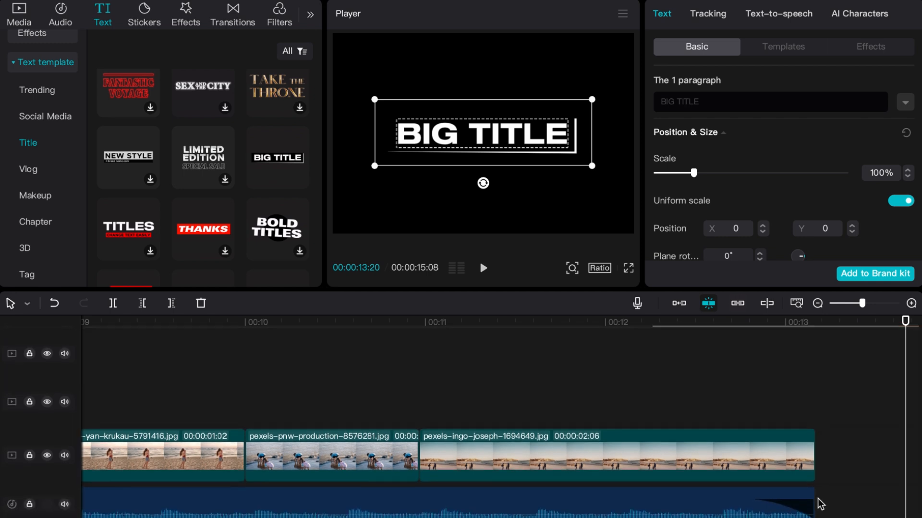
{"action": "left_click_drag", "start_coordinate": [814, 497], "coordinate": [866, 496]}
- Replace the BIG TITLE placeholder text with "The End"
{"action": "scroll", "coordinate": [706, 336], "scroll_direction": "up", "scroll_amount": 3}
{"action": "left_click", "coordinate": [705, 340]}
{"action": "mouse_move", "coordinate": [706, 340]}
{"action": "left_mouse_down"}
{"action": "mouse_move", "coordinate": [724, 438]}
{"action": "mouse_move", "coordinate": [698, 353]}
{"action": "left_mouse_up"}
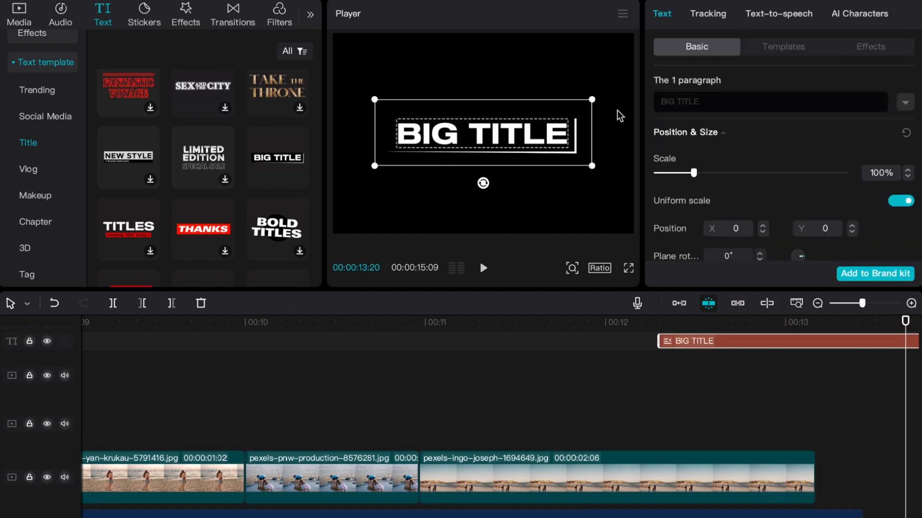
{"action": "double_click", "coordinate": [691, 101]}
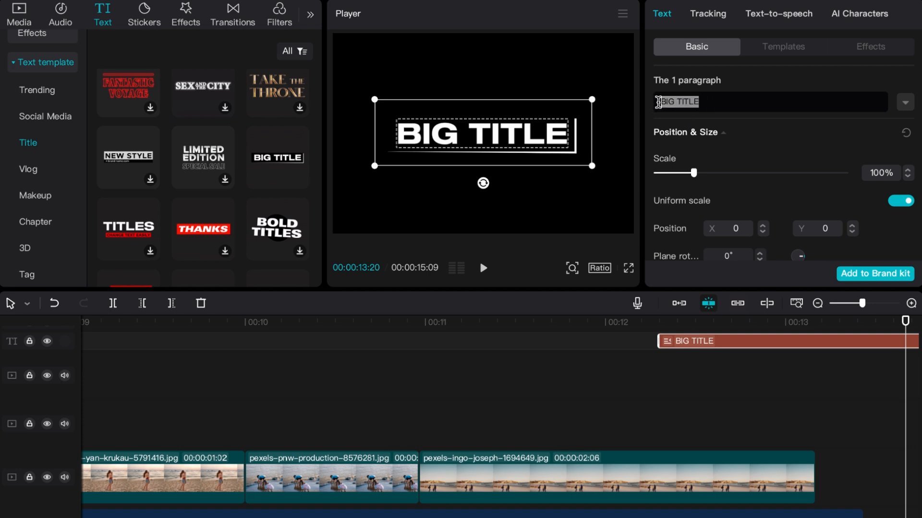
{"action": "type", "text": "The End"}
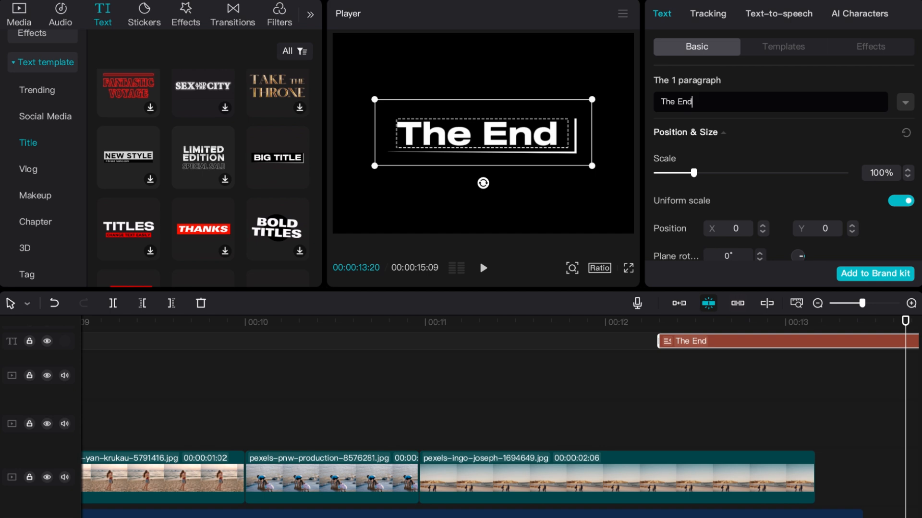
- Shift the The End title clip earlier so it starts at 00:00:11:29 over the last family photo, previewing its timing
{"action": "left_click_drag", "start_coordinate": [740, 346], "coordinate": [767, 353]}
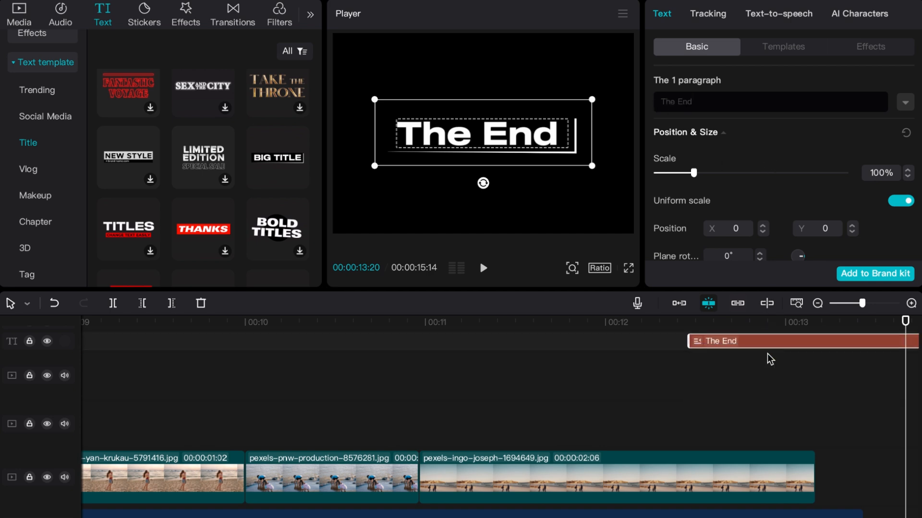
{"action": "left_click", "coordinate": [647, 324]}
{"action": "key", "text": "space"}
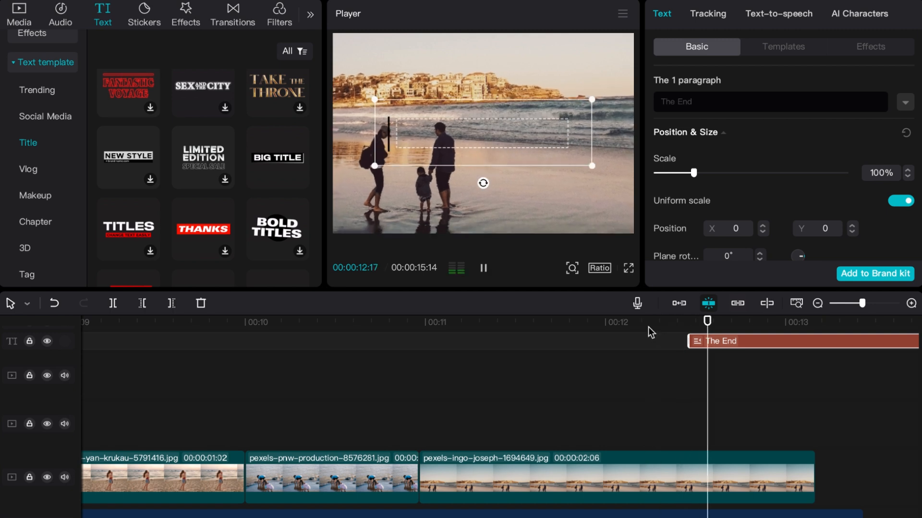
{"action": "key", "text": "space"}
{"action": "left_click_drag", "start_coordinate": [749, 342], "coordinate": [646, 333]}
{"action": "left_click", "coordinate": [599, 323]}
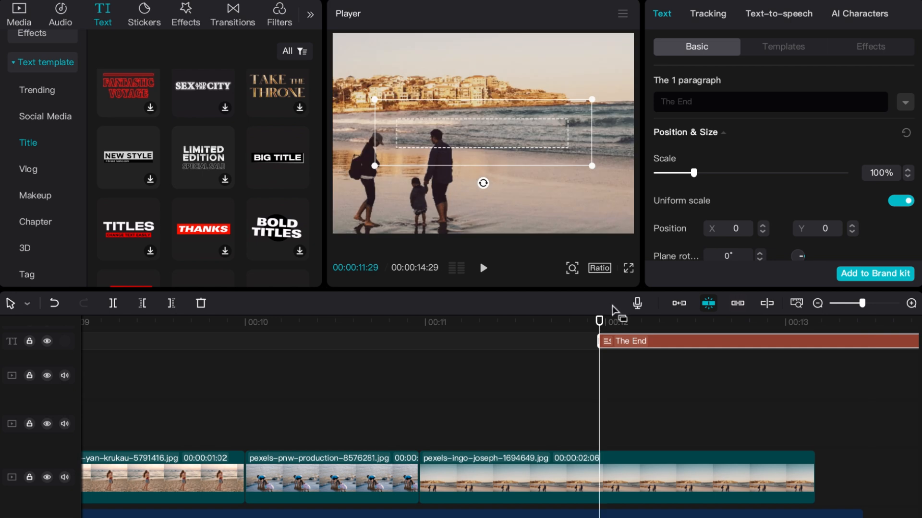
- Give the last family photo, pexels-ingo-joseph-1694649.jpg, a Fade Out exit animation with a 2.0 s duration
{"action": "left_click", "coordinate": [760, 475]}
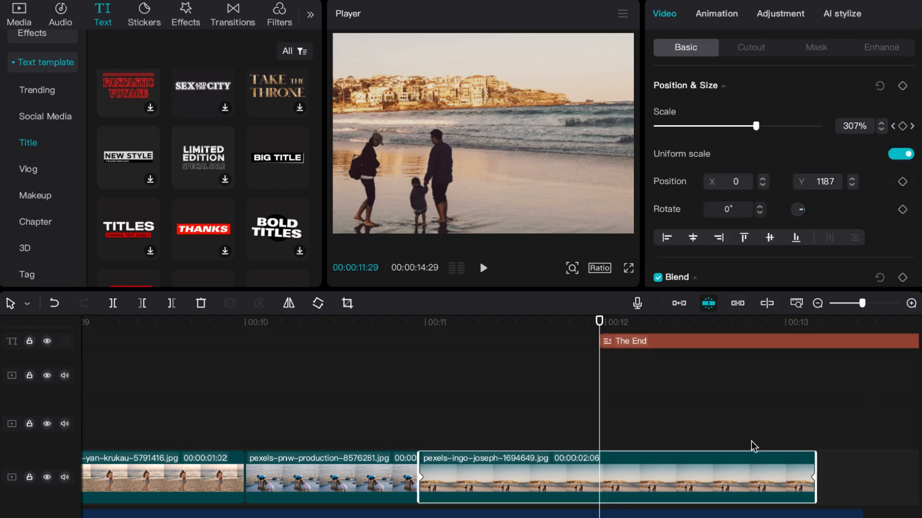
{"action": "left_click", "coordinate": [717, 16]}
{"action": "left_click", "coordinate": [779, 48]}
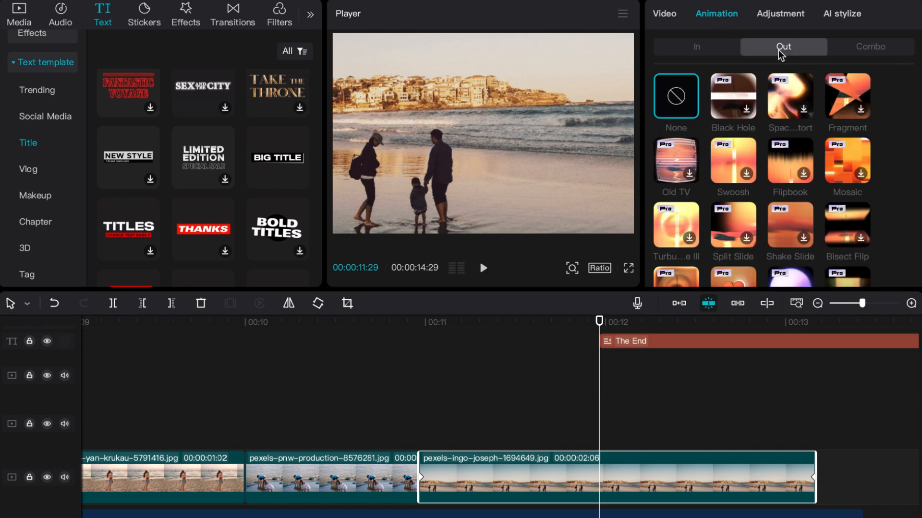
{"action": "scroll", "coordinate": [791, 170], "scroll_direction": "down", "scroll_amount": 3}
{"action": "scroll", "coordinate": [791, 171], "scroll_direction": "down", "scroll_amount": 2}
{"action": "scroll", "coordinate": [790, 171], "scroll_direction": "down", "scroll_amount": 1}
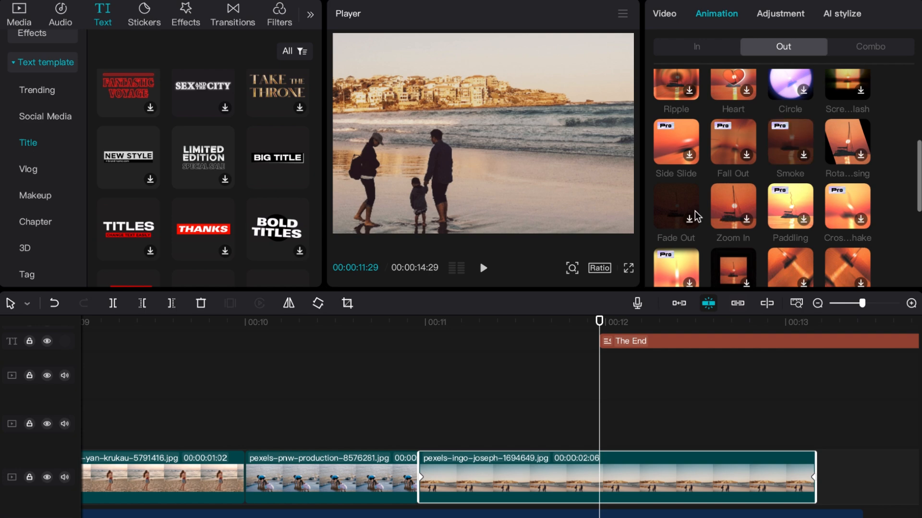
{"action": "left_click", "coordinate": [685, 203]}
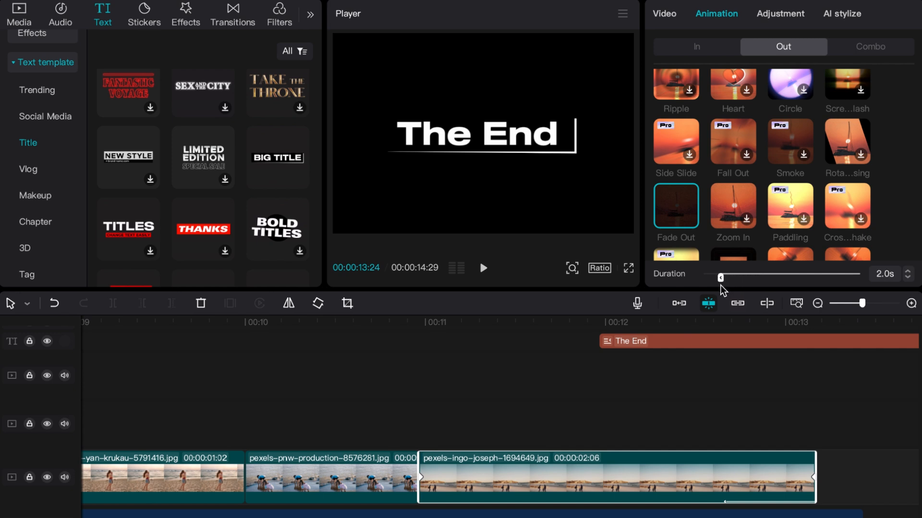
- Play back the ending to check the photo's fade against the closing title
{"action": "key", "text": "space"}
{"action": "key", "text": "space"}
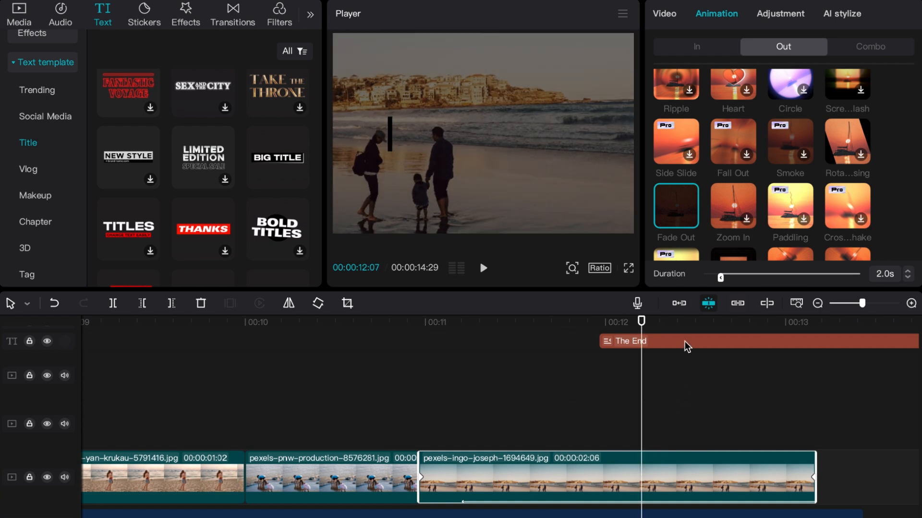
{"action": "key", "text": "space"}
{"action": "key", "text": "space"}
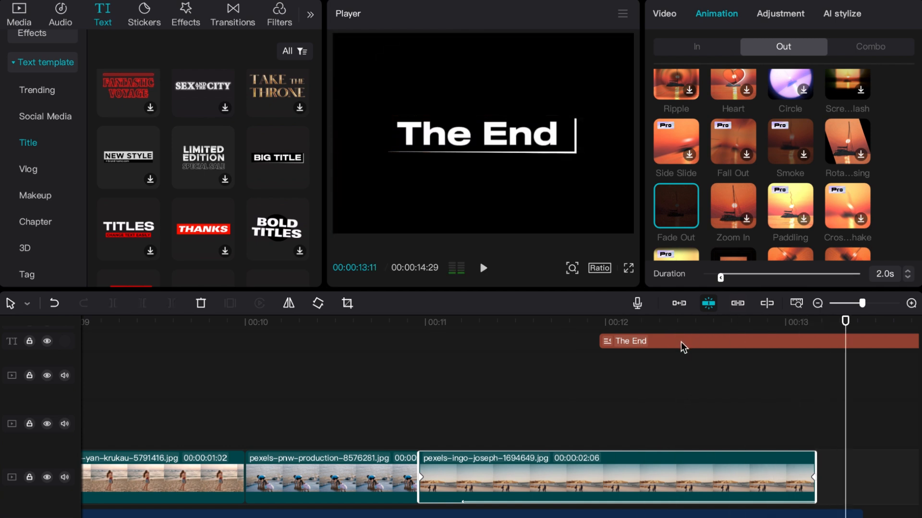
- Trim the end of the The End title clip to about 00:00:13:10
{"action": "scroll", "coordinate": [733, 390], "scroll_direction": "down", "scroll_amount": 3}
{"action": "scroll", "coordinate": [733, 390], "scroll_direction": "right", "scroll_amount": 8}
{"action": "scroll", "coordinate": [797, 374], "scroll_direction": "up", "scroll_amount": 3}
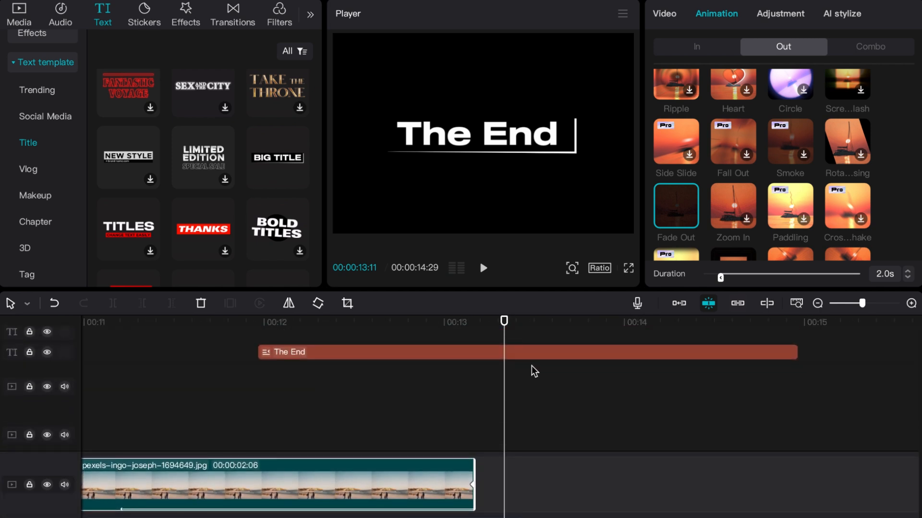
{"action": "scroll", "coordinate": [537, 366], "scroll_direction": "left", "scroll_amount": 3}
{"action": "left_click_drag", "start_coordinate": [872, 350], "coordinate": [581, 361]}
- Extend the last family photo to a duration of 00:00:02:11 so it ends together with the closing title
{"action": "scroll", "coordinate": [580, 365], "scroll_direction": "left", "scroll_amount": 2}
{"action": "scroll", "coordinate": [562, 422], "scroll_direction": "down", "scroll_amount": 2}
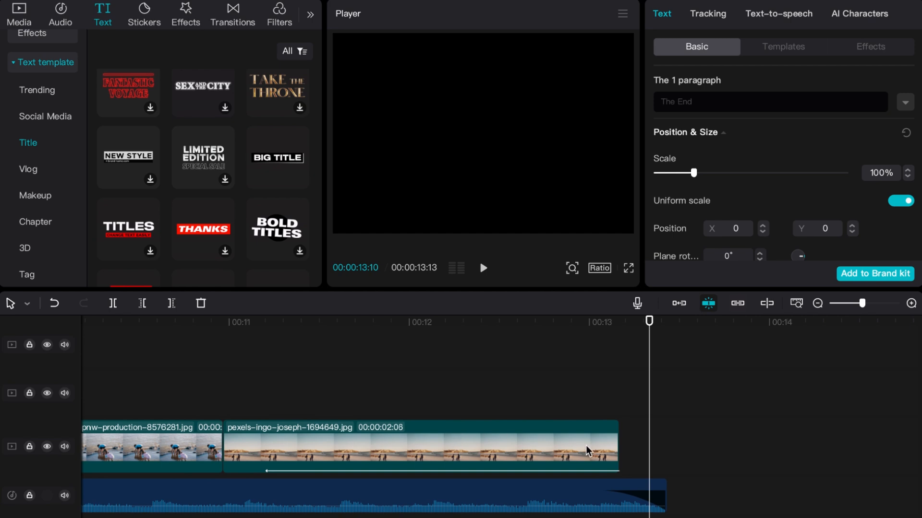
{"action": "left_click_drag", "start_coordinate": [615, 445], "coordinate": [643, 449]}
{"action": "left_click", "coordinate": [620, 448]}
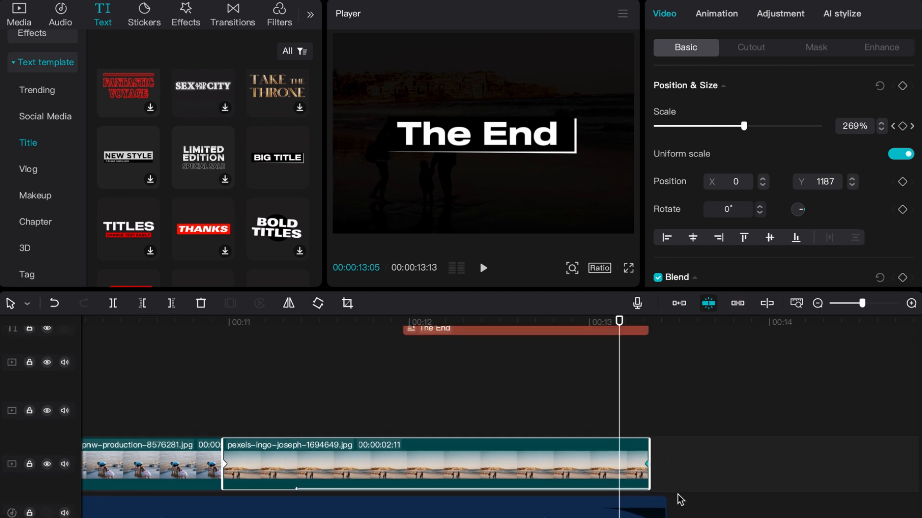
- Extend both the music track and the The End title clip to 00:00:13:20 and play back the ending
{"action": "left_click_drag", "start_coordinate": [666, 489], "coordinate": [709, 491]}
{"action": "scroll", "coordinate": [678, 390], "scroll_direction": "up", "scroll_amount": 2}
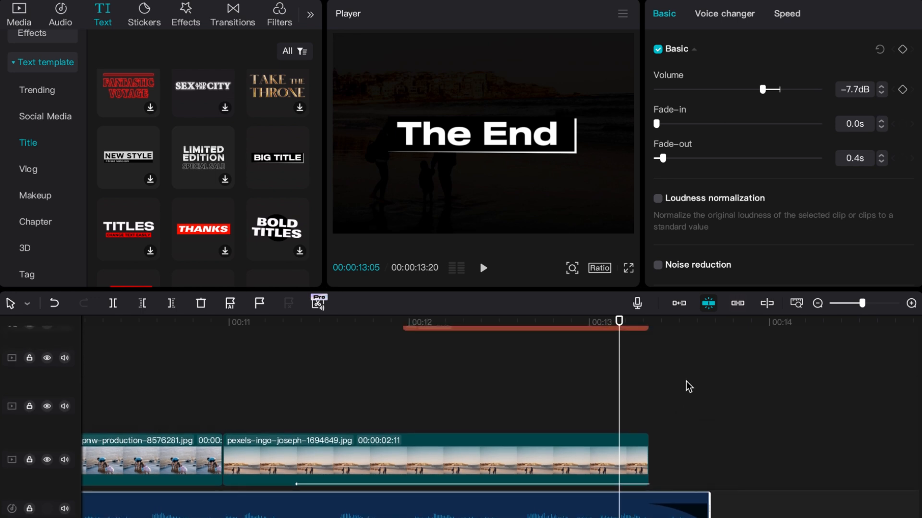
{"action": "left_click_drag", "start_coordinate": [642, 341], "coordinate": [649, 345]}
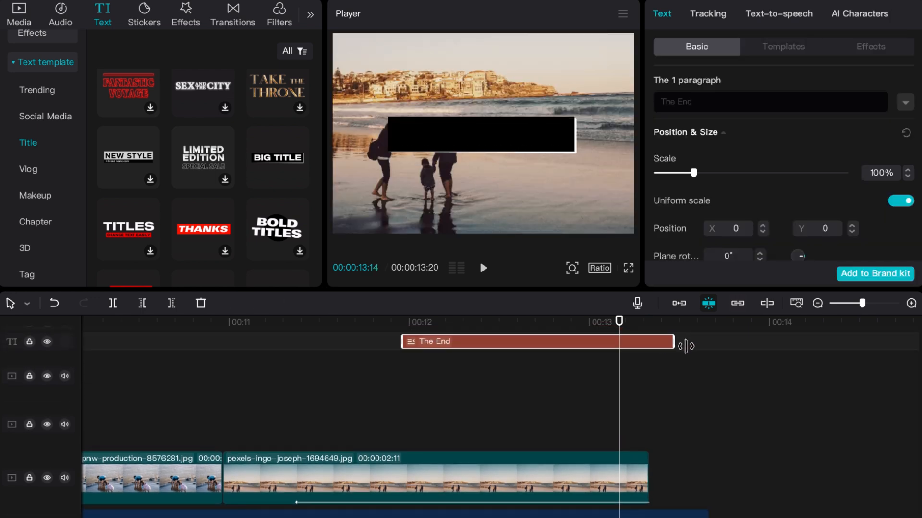
{"action": "left_click_drag", "start_coordinate": [706, 346], "coordinate": [706, 348]}
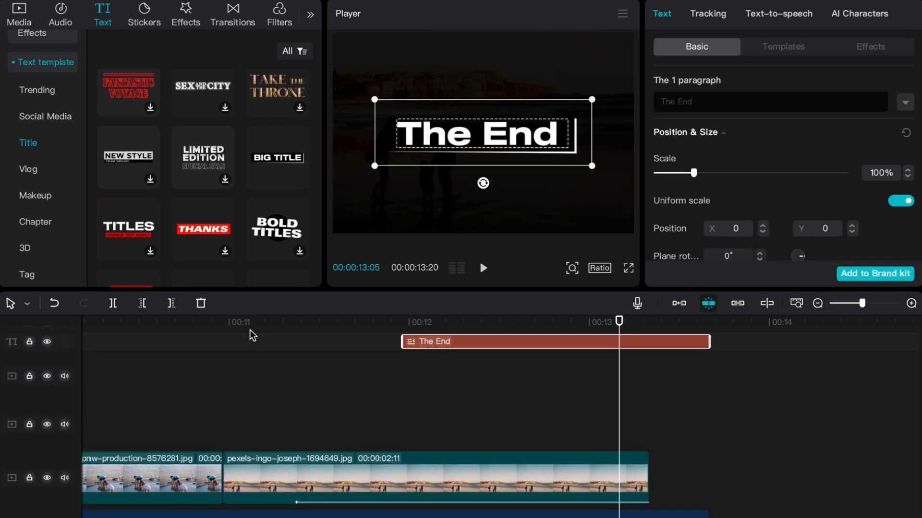
{"action": "left_click", "coordinate": [226, 323]}
{"action": "key", "text": "space"}
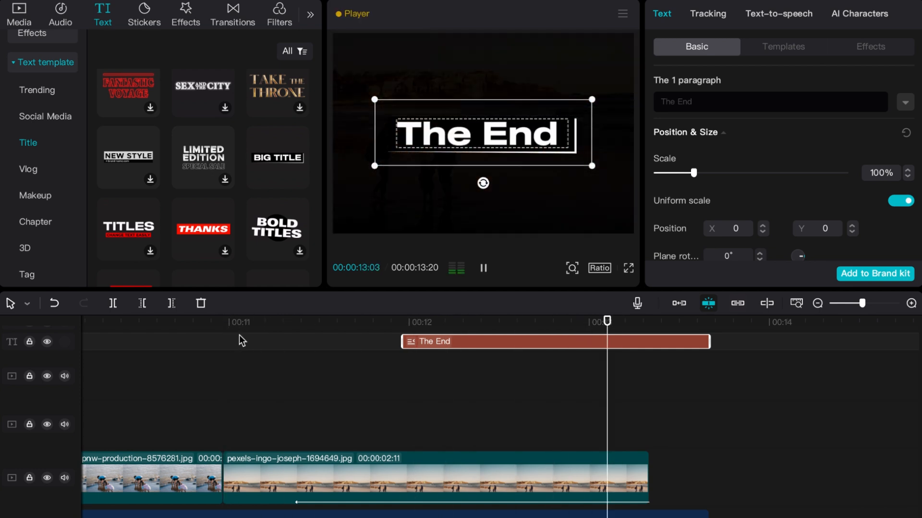
- Lengthen the music track's fade-out to 1.4 s
{"action": "scroll", "coordinate": [539, 444], "scroll_direction": "down", "scroll_amount": 2}
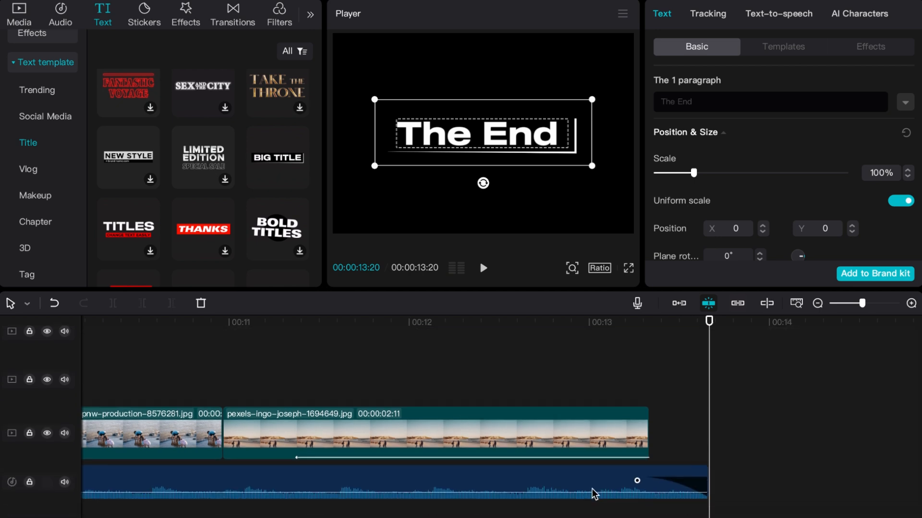
{"action": "left_click_drag", "start_coordinate": [638, 481], "coordinate": [595, 480]}
{"action": "left_click_drag", "start_coordinate": [537, 477], "coordinate": [457, 470]}
- Play back the montage from the end of the opening photo through the split screen and the photos that follow
{"action": "scroll", "coordinate": [490, 370], "scroll_direction": "up", "scroll_amount": 2}
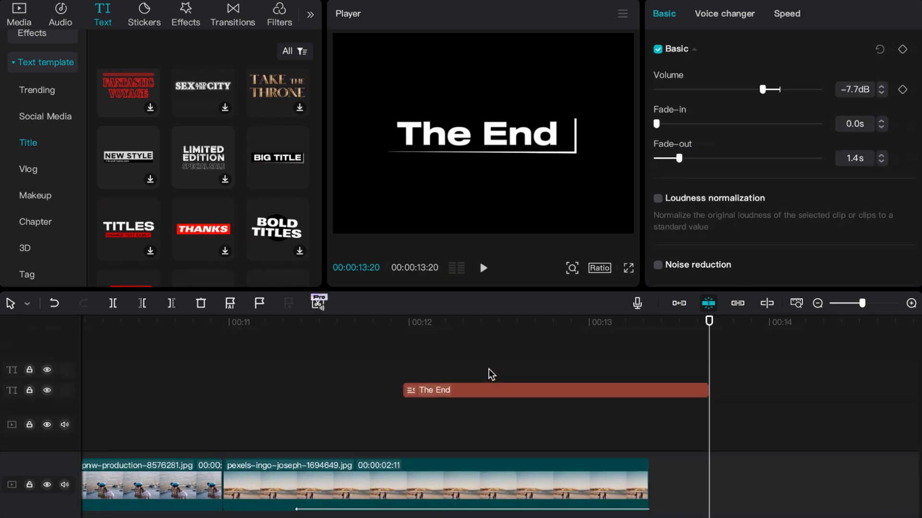
{"action": "scroll", "coordinate": [494, 373], "scroll_direction": "left", "scroll_amount": 5}
{"action": "left_click_drag", "start_coordinate": [854, 305], "coordinate": [850, 306]}
{"action": "scroll", "coordinate": [350, 396], "scroll_direction": "down", "scroll_amount": 2}
{"action": "scroll", "coordinate": [346, 379], "scroll_direction": "up", "scroll_amount": 2}
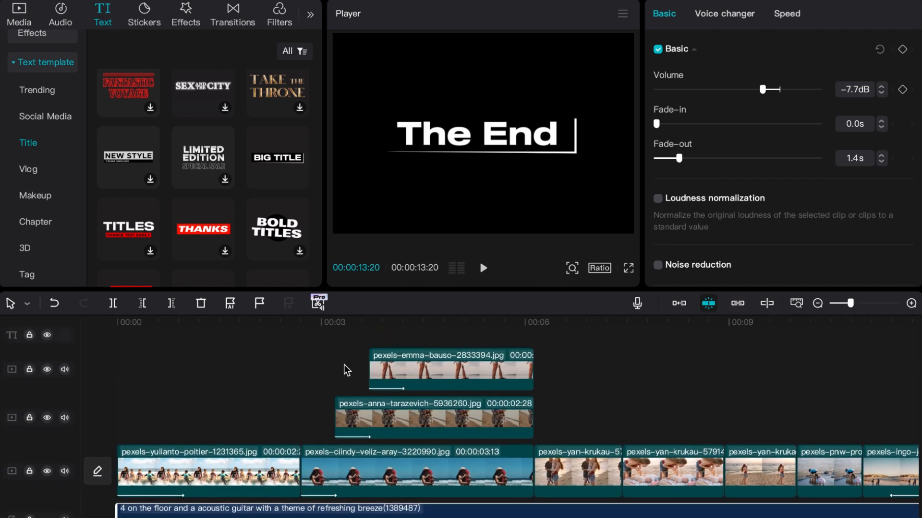
{"action": "left_click", "coordinate": [280, 320]}
{"action": "key", "text": "space"}
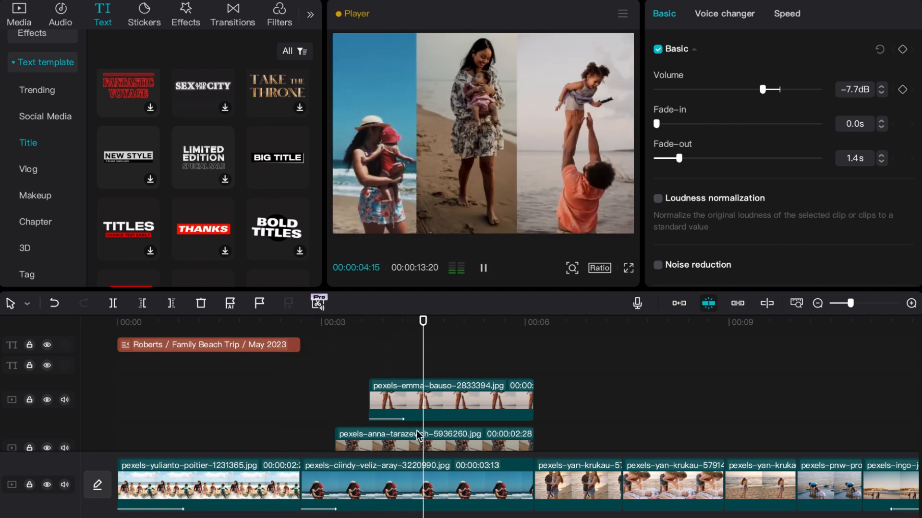
{"action": "scroll", "coordinate": [557, 430], "scroll_direction": "down", "scroll_amount": 2}
{"action": "scroll", "coordinate": [564, 422], "scroll_direction": "right", "scroll_amount": 3}
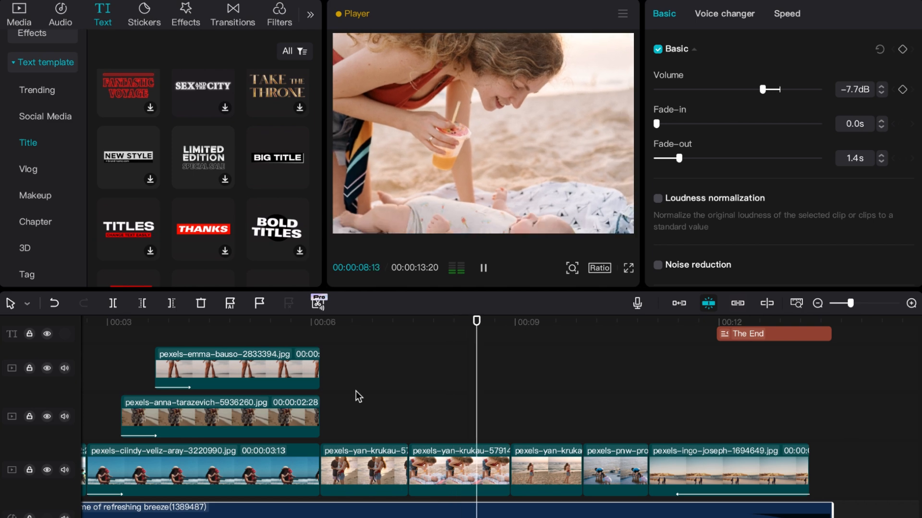
{"action": "key", "text": "space"}
- Add the Bottom Left II transition between pexels-ciindy-veliz-aray-3220990.jpg and the first yan-krukau photo on the main track
{"action": "left_click", "coordinate": [282, 320]}
{"action": "mouse_move", "coordinate": [286, 333]}
{"action": "left_mouse_down"}
{"action": "mouse_move", "coordinate": [335, 334]}
{"action": "mouse_move", "coordinate": [297, 334]}
{"action": "left_mouse_up"}
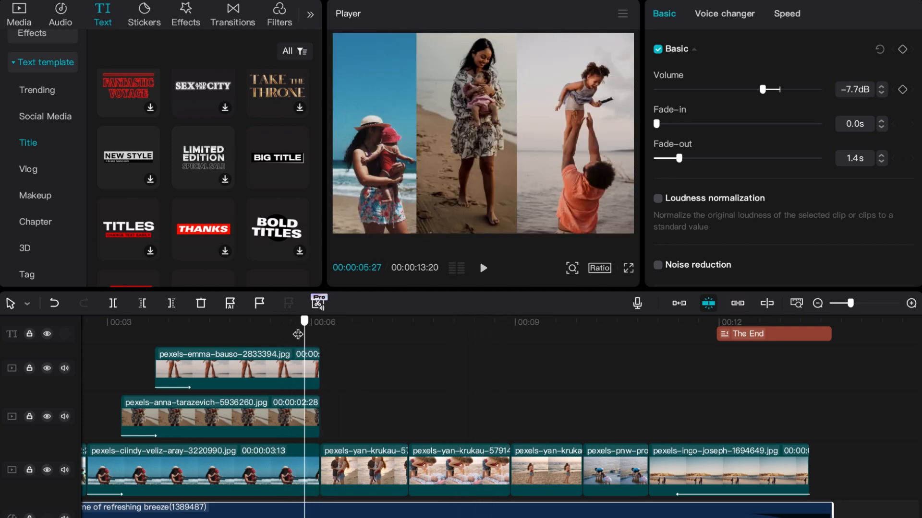
{"action": "left_click", "coordinate": [230, 15]}
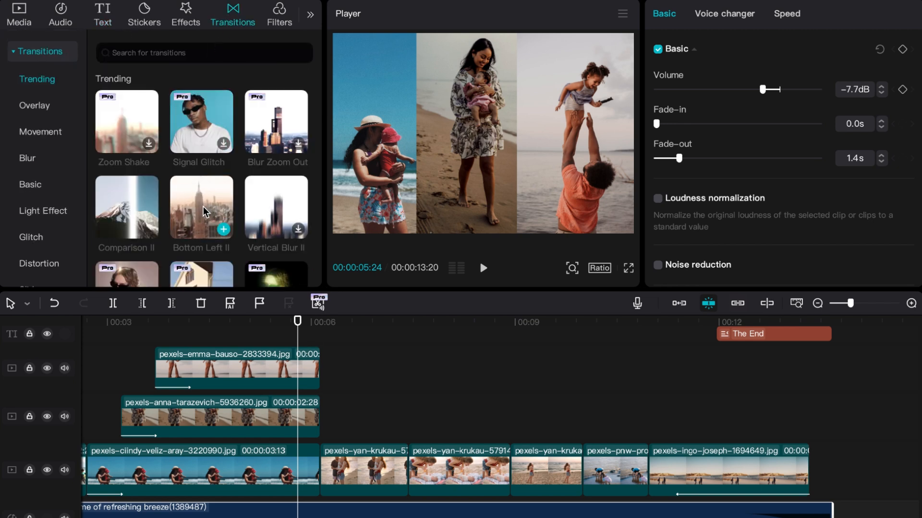
{"action": "scroll", "coordinate": [202, 206], "scroll_direction": "down", "scroll_amount": 2}
{"action": "scroll", "coordinate": [192, 178], "scroll_direction": "down", "scroll_amount": 1}
{"action": "left_click_drag", "start_coordinate": [187, 169], "coordinate": [299, 471]}
{"action": "left_click", "coordinate": [543, 312]}
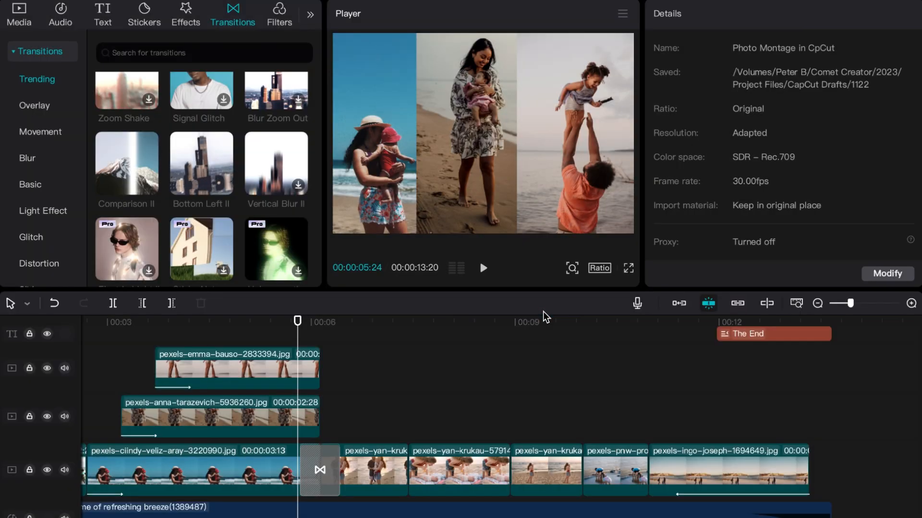
- Trim the ends of the pexels-emma-bauso and pexels-anna-tarazevich overlay photos to about 00:00:05:29 and play back the split screen's transition
{"action": "left_click_drag", "start_coordinate": [320, 376], "coordinate": [309, 375]}
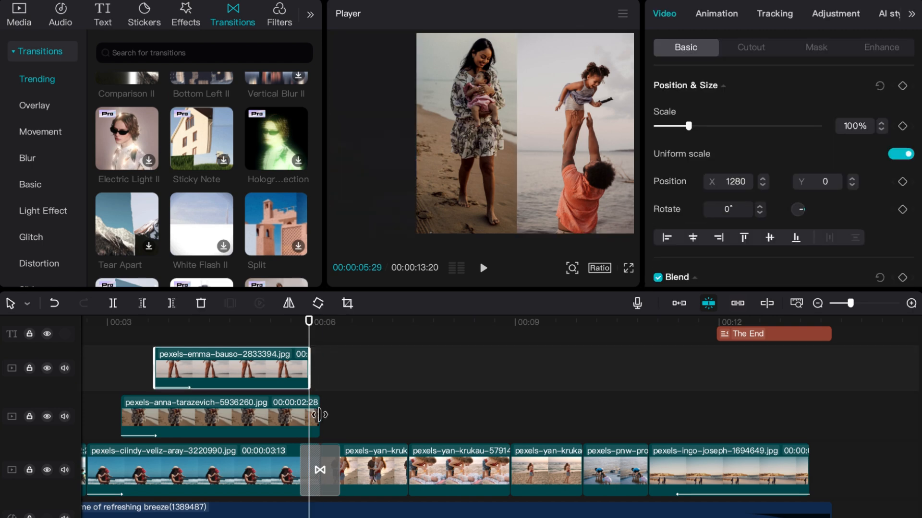
{"action": "left_click_drag", "start_coordinate": [318, 411], "coordinate": [309, 418]}
{"action": "left_click_drag", "start_coordinate": [291, 321], "coordinate": [286, 328]}
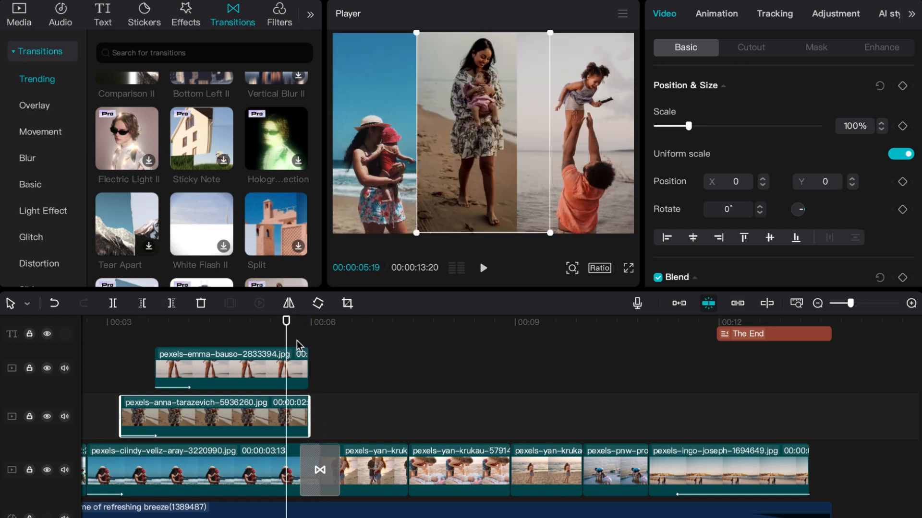
{"action": "key", "text": "space"}
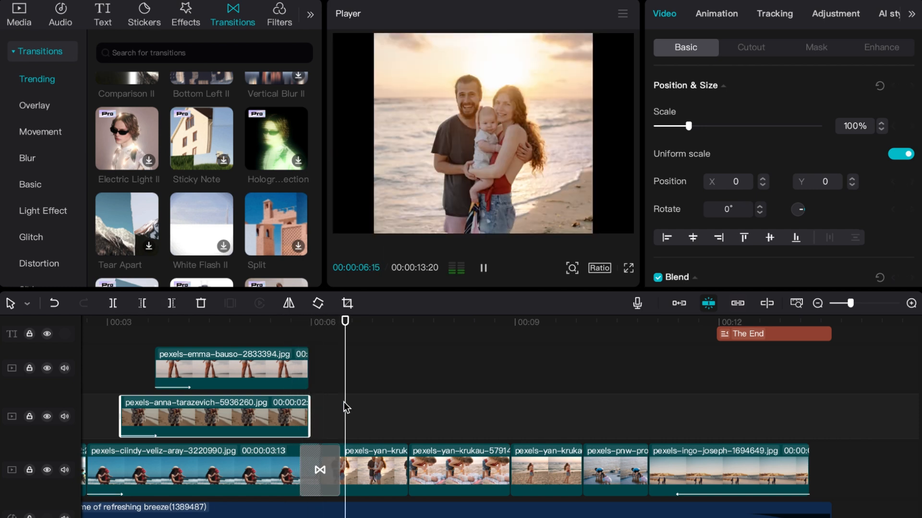
{"action": "left_click_drag", "start_coordinate": [294, 321], "coordinate": [250, 372]}
{"action": "key", "text": "space"}
{"action": "key", "text": "space"}
- Review the whole montage timeline from the opening photo to the The End title, including the overlay photos, main track and music
{"action": "scroll", "coordinate": [411, 383], "scroll_direction": "down", "scroll_amount": 2}
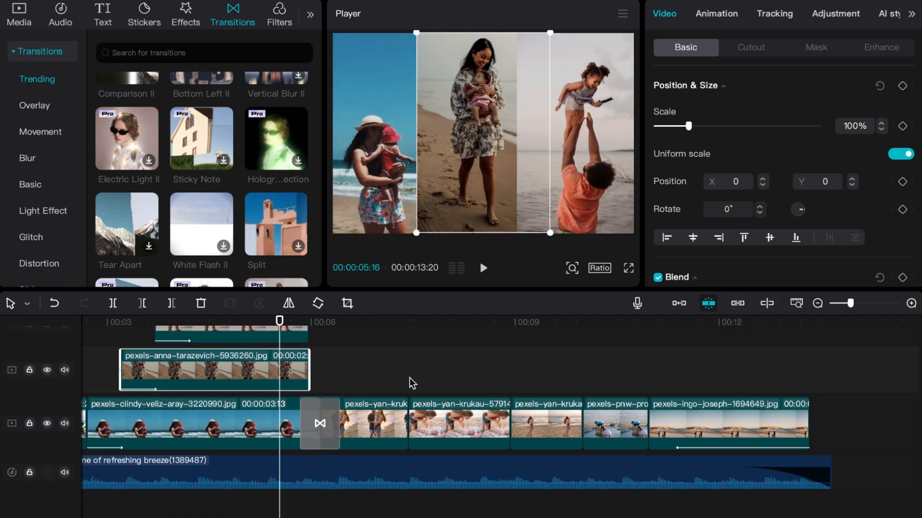
{"action": "scroll", "coordinate": [411, 382], "scroll_direction": "left", "scroll_amount": 5}
{"action": "scroll", "coordinate": [394, 380], "scroll_direction": "right", "scroll_amount": 2}
{"action": "scroll", "coordinate": [394, 380], "scroll_direction": "left", "scroll_amount": 2}
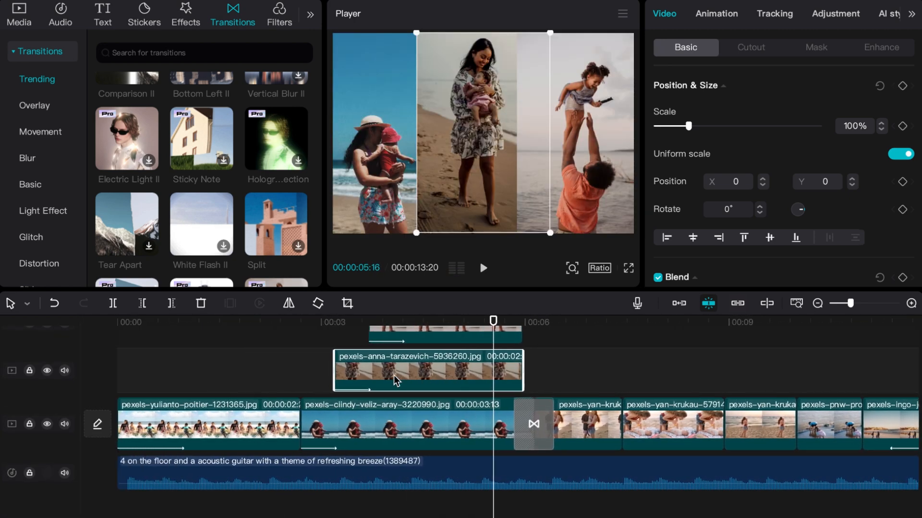
{"action": "scroll", "coordinate": [555, 387], "scroll_direction": "up", "scroll_amount": 2}
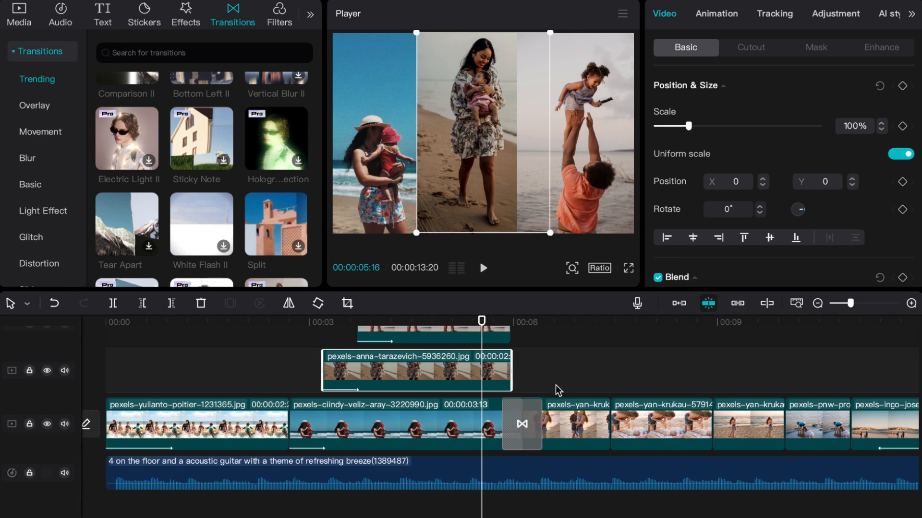
{"action": "scroll", "coordinate": [566, 385], "scroll_direction": "right", "scroll_amount": 8}
{"action": "scroll", "coordinate": [544, 387], "scroll_direction": "up", "scroll_amount": 1}
{"action": "scroll", "coordinate": [544, 387], "scroll_direction": "left", "scroll_amount": 7}
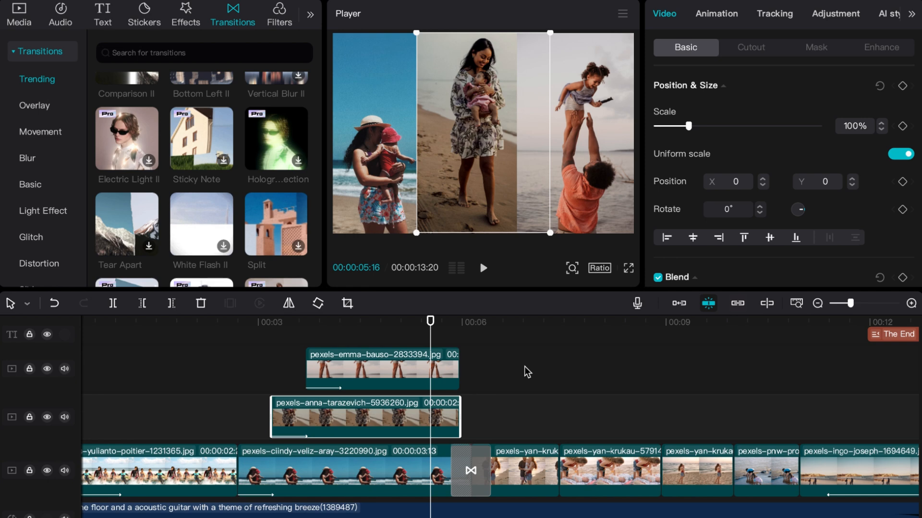
{"action": "scroll", "coordinate": [514, 379], "scroll_direction": "down", "scroll_amount": 1}
{"action": "scroll", "coordinate": [514, 379], "scroll_direction": "up", "scroll_amount": 1}
{"action": "scroll", "coordinate": [516, 380], "scroll_direction": "right", "scroll_amount": 3}
{"action": "scroll", "coordinate": [517, 381], "scroll_direction": "right", "scroll_amount": 5}
{"action": "scroll", "coordinate": [563, 390], "scroll_direction": "left", "scroll_amount": 10}
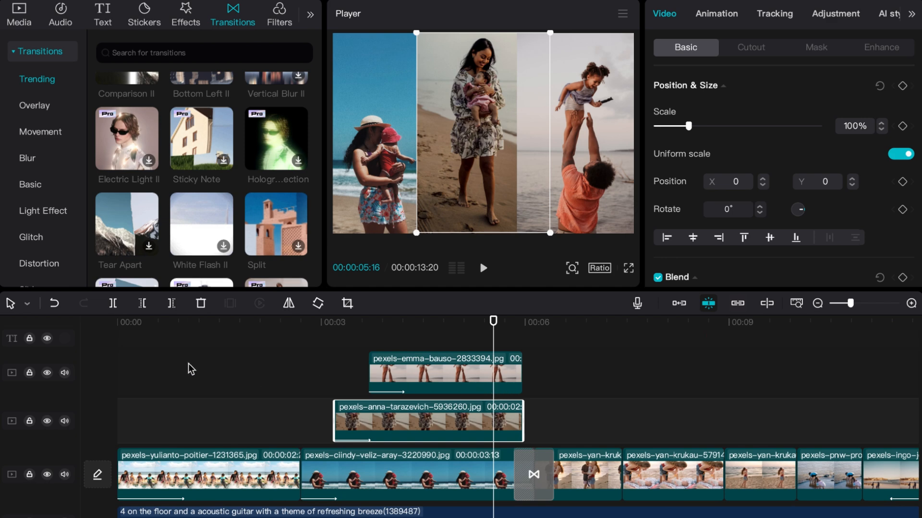
{"action": "scroll", "coordinate": [191, 369], "scroll_direction": "up", "scroll_amount": 1}
{"action": "scroll", "coordinate": [336, 380], "scroll_direction": "down", "scroll_amount": 1}
{"action": "scroll", "coordinate": [474, 387], "scroll_direction": "right", "scroll_amount": 8}
{"action": "scroll", "coordinate": [475, 385], "scroll_direction": "right", "scroll_amount": 1}
{"action": "scroll", "coordinate": [418, 361], "scroll_direction": "left", "scroll_amount": 7}
{"action": "left_click_drag", "start_coordinate": [494, 338], "coordinate": [607, 369]}
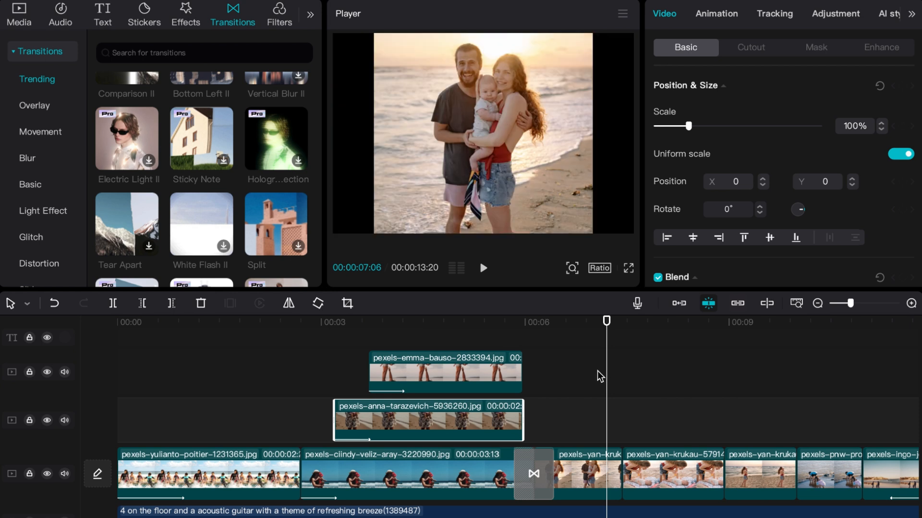
{"action": "scroll", "coordinate": [610, 387], "scroll_direction": "right", "scroll_amount": 3}
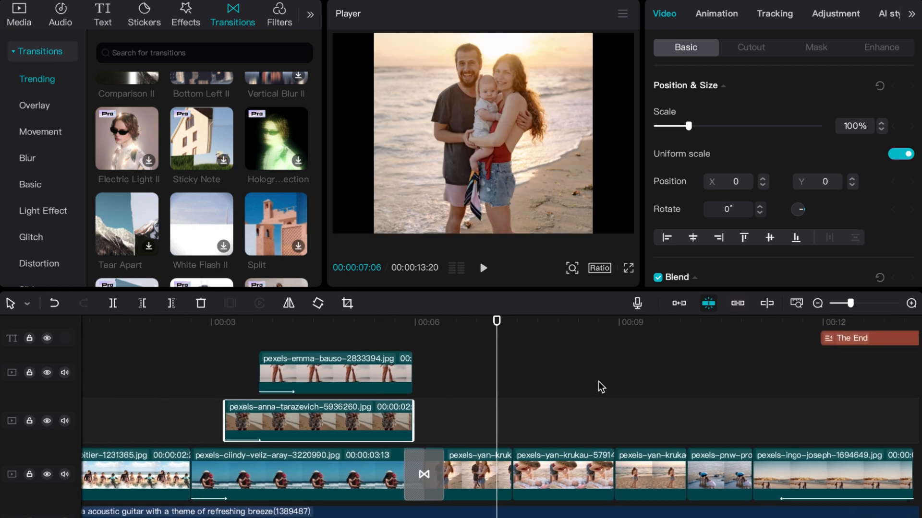